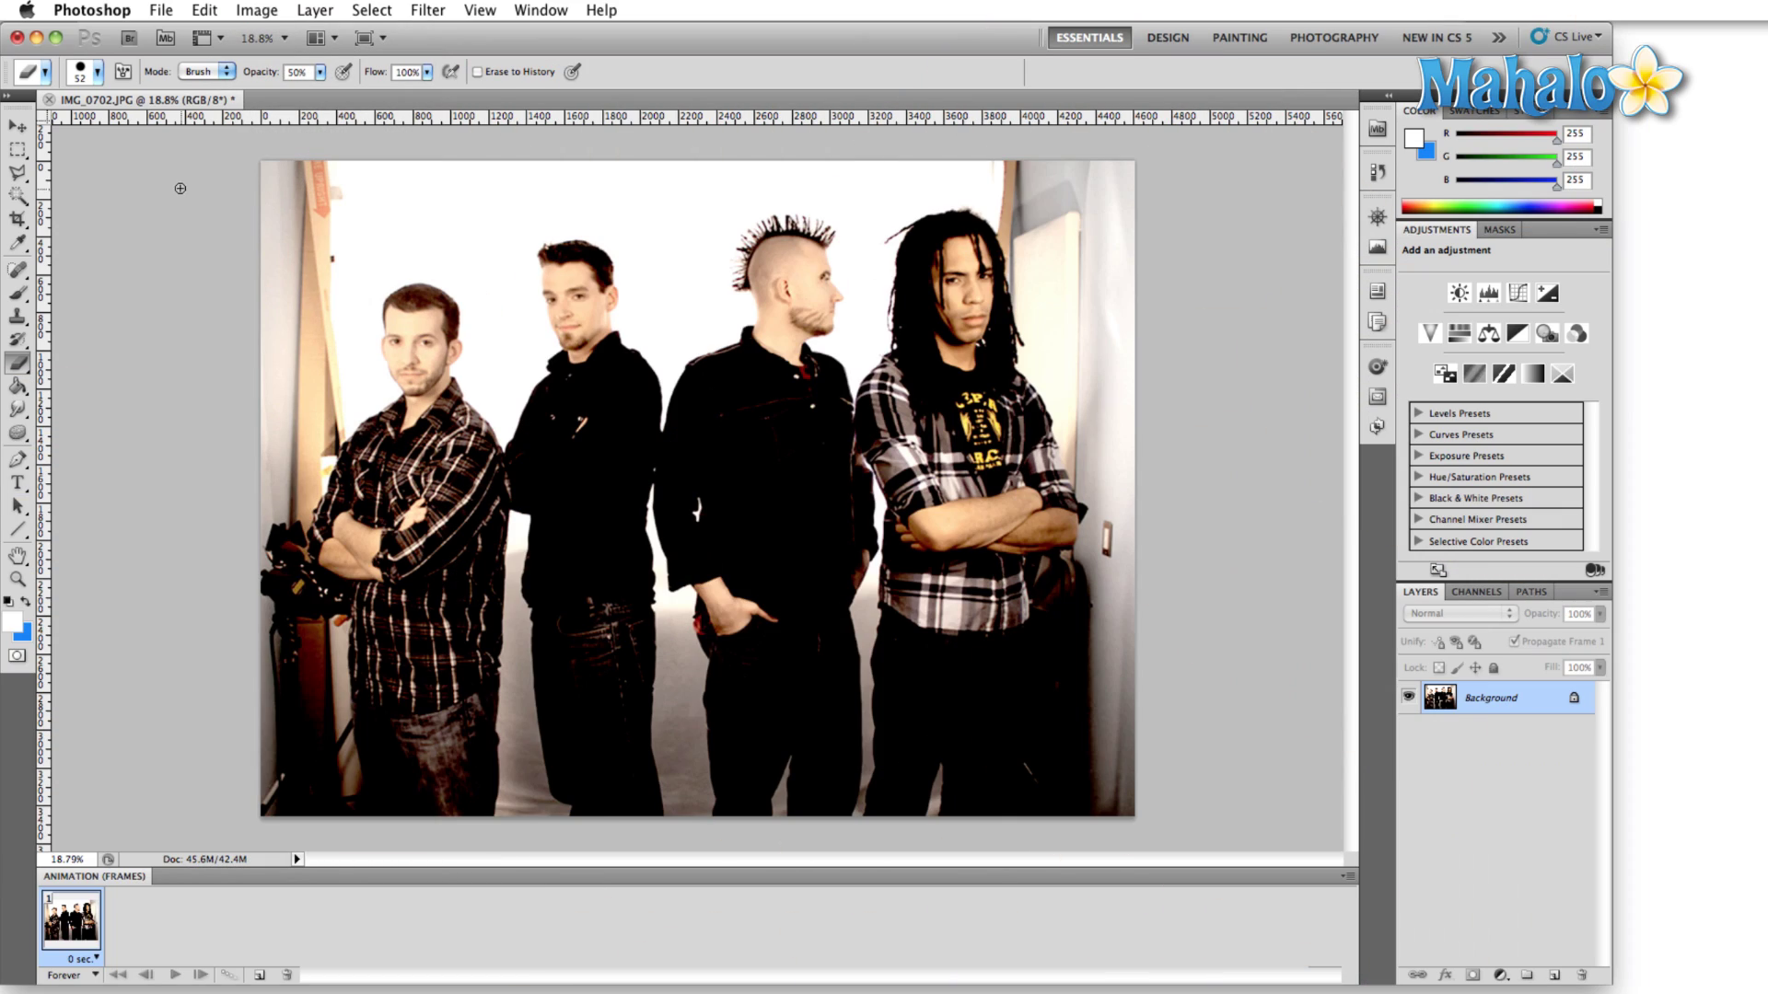
Open the Image > Mode submenu for the band photo IMG_0702.JPG
{"action": "left_click", "coordinate": [271, 14]}
{"action": "mouse_move", "coordinate": [276, 37]}
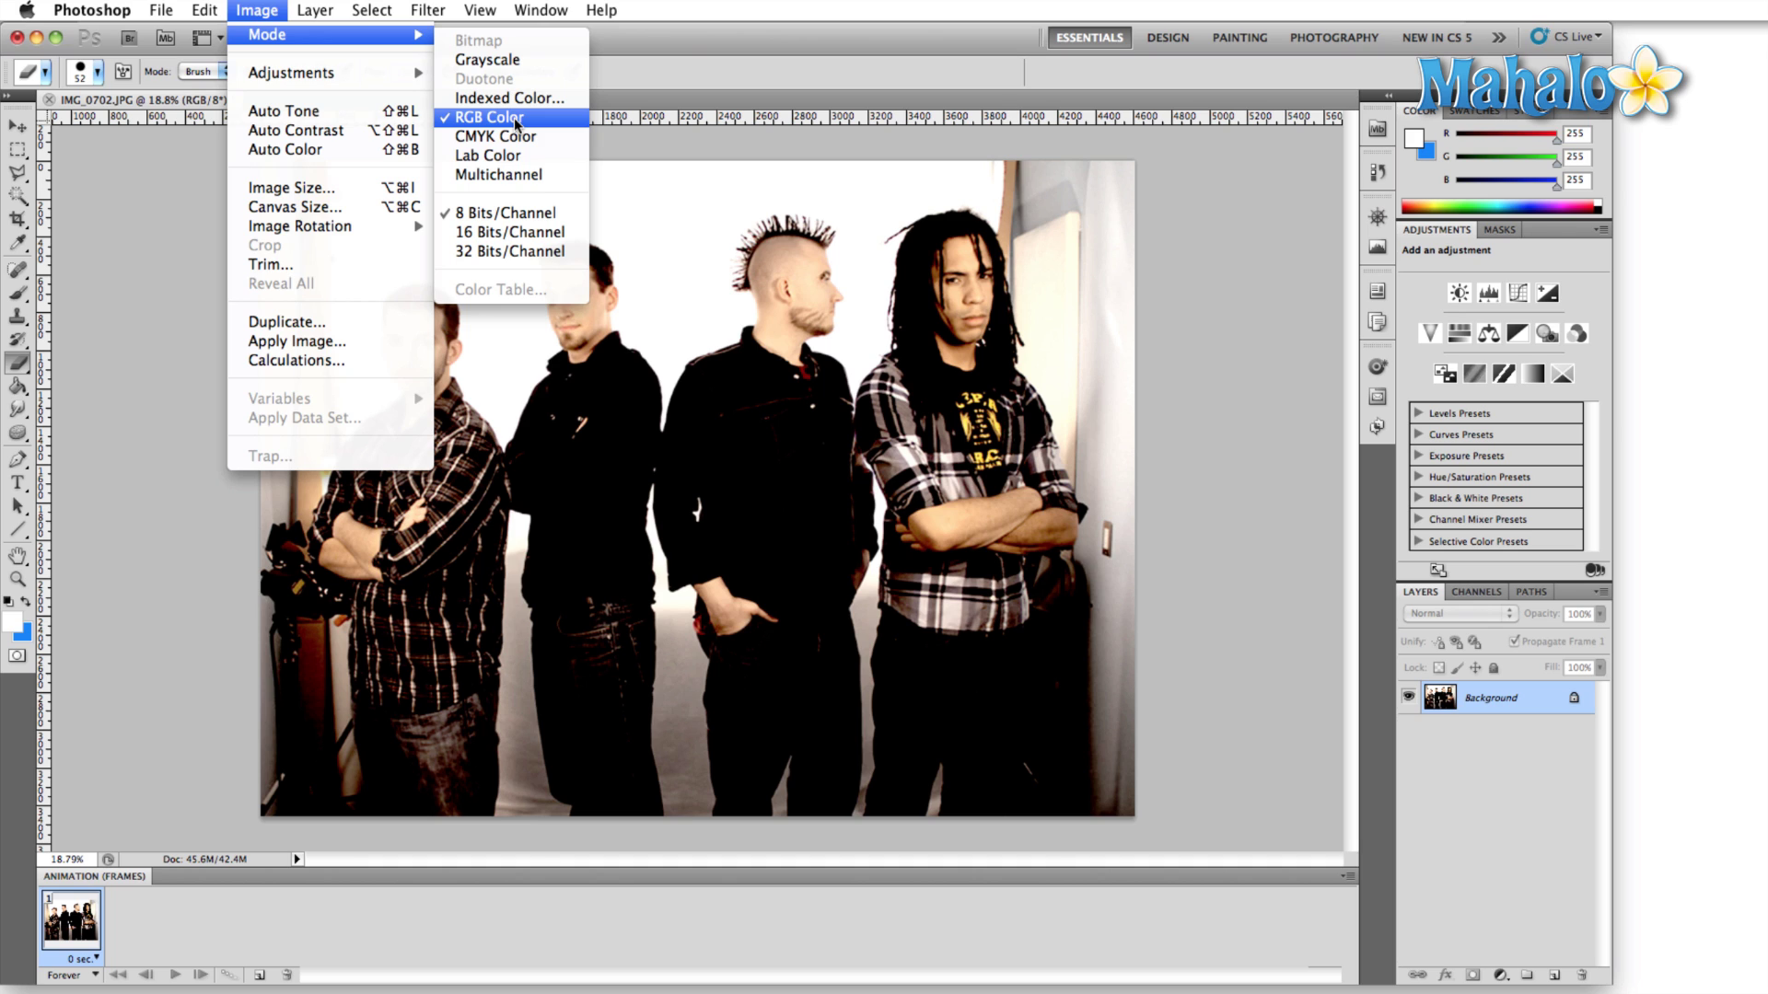
Convert to Indexed Color with Local (Selective), 256 colors, Diffusion 75%, then zoom to inspect
{"action": "left_click", "coordinate": [512, 98]}
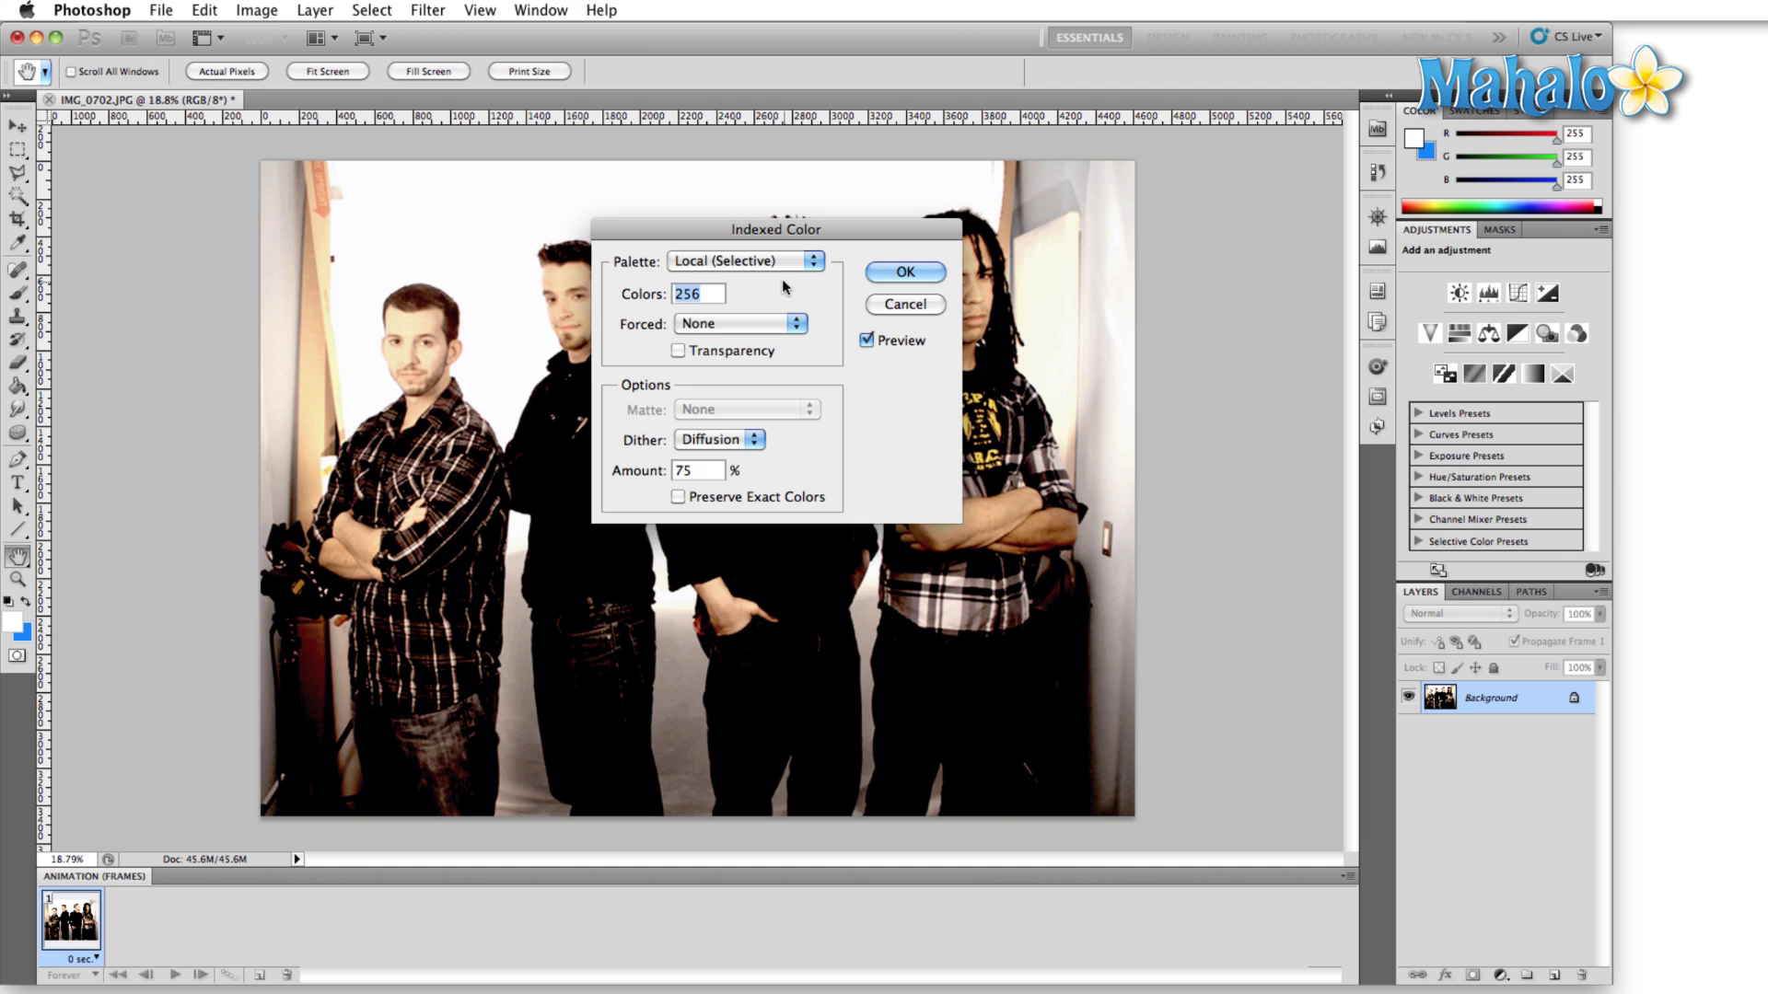
{"action": "left_click", "coordinate": [877, 273]}
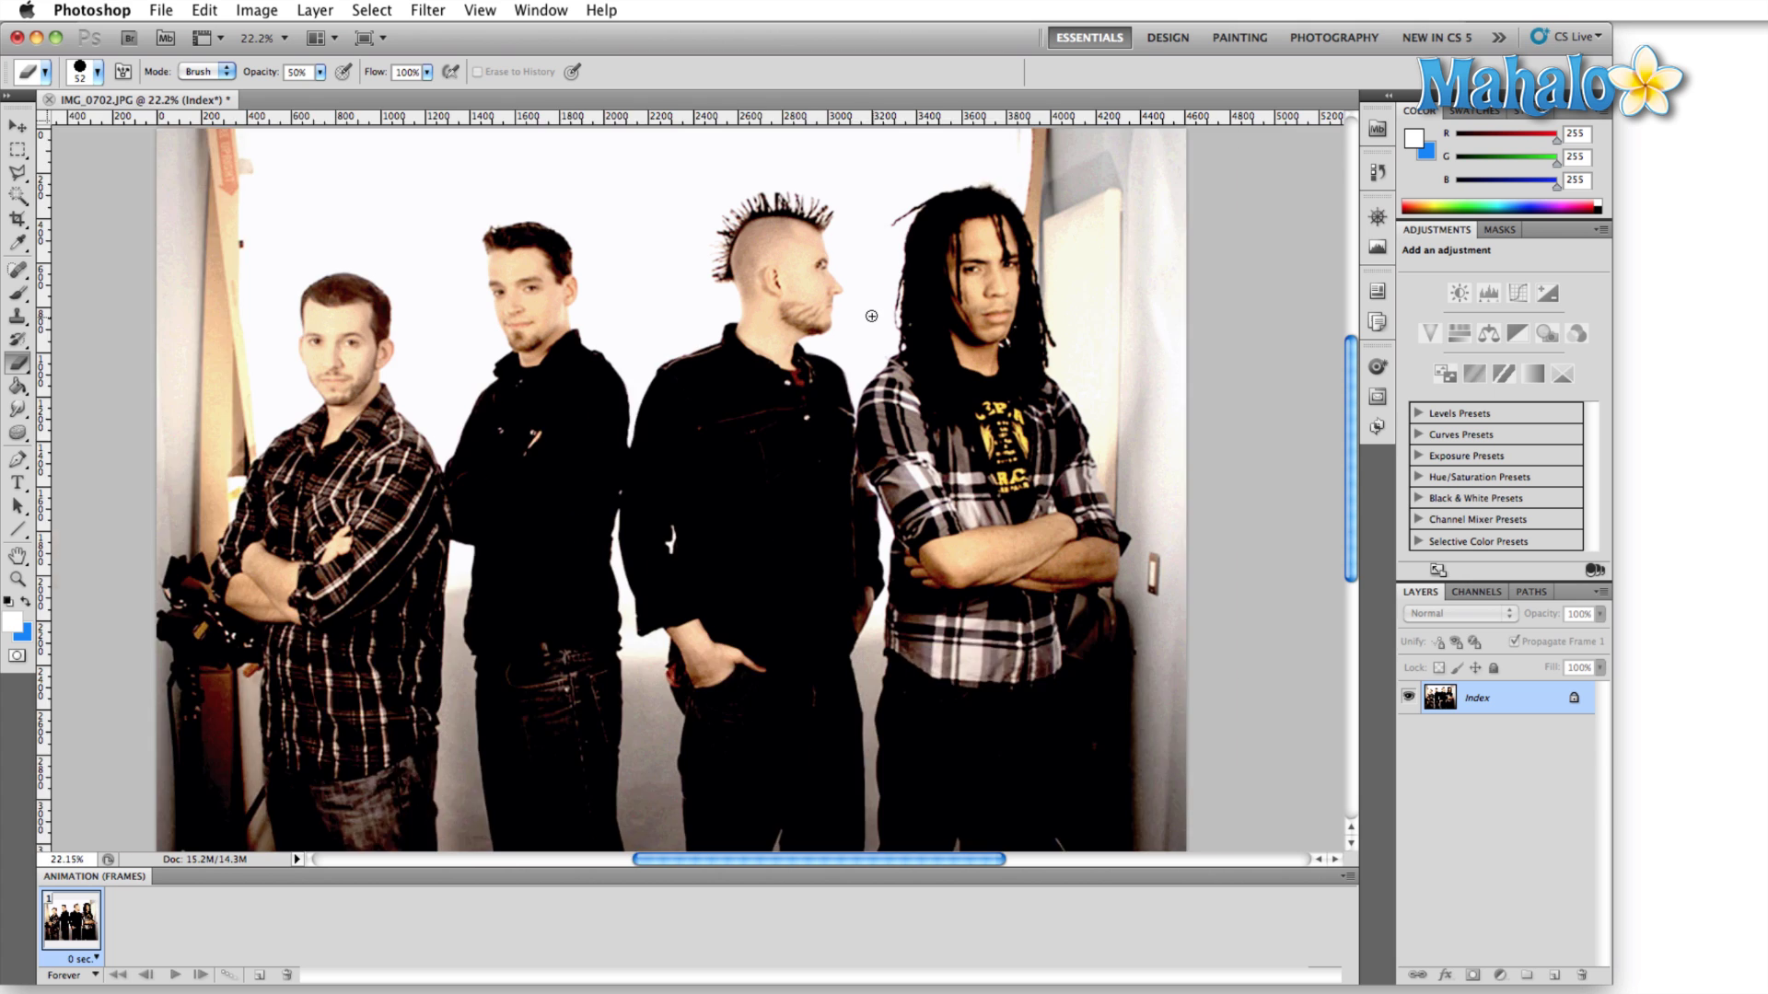
{"action": "scroll", "coordinate": [871, 316], "scroll_direction": "up", "scroll_amount": 6}
{"action": "scroll", "coordinate": [785, 307], "scroll_direction": "down", "scroll_amount": 3}
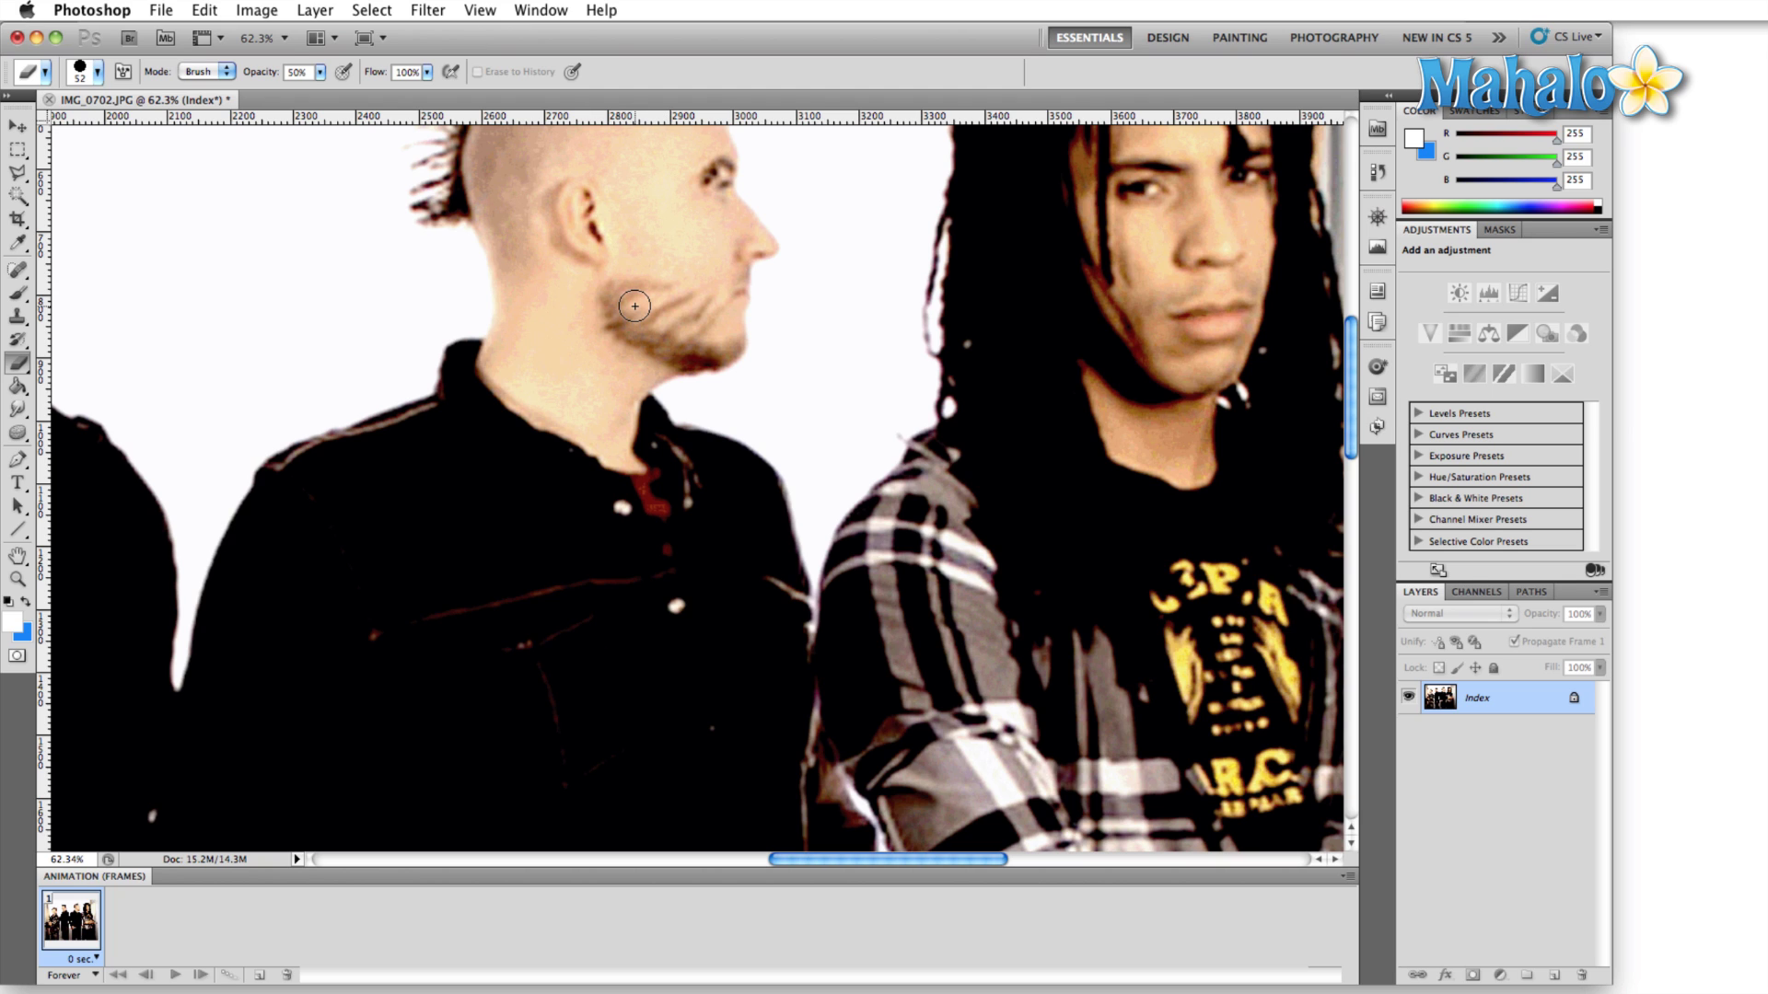
Convert the photo to Grayscale, discarding color information, and fit it on screen
{"action": "left_click", "coordinate": [256, 11]}
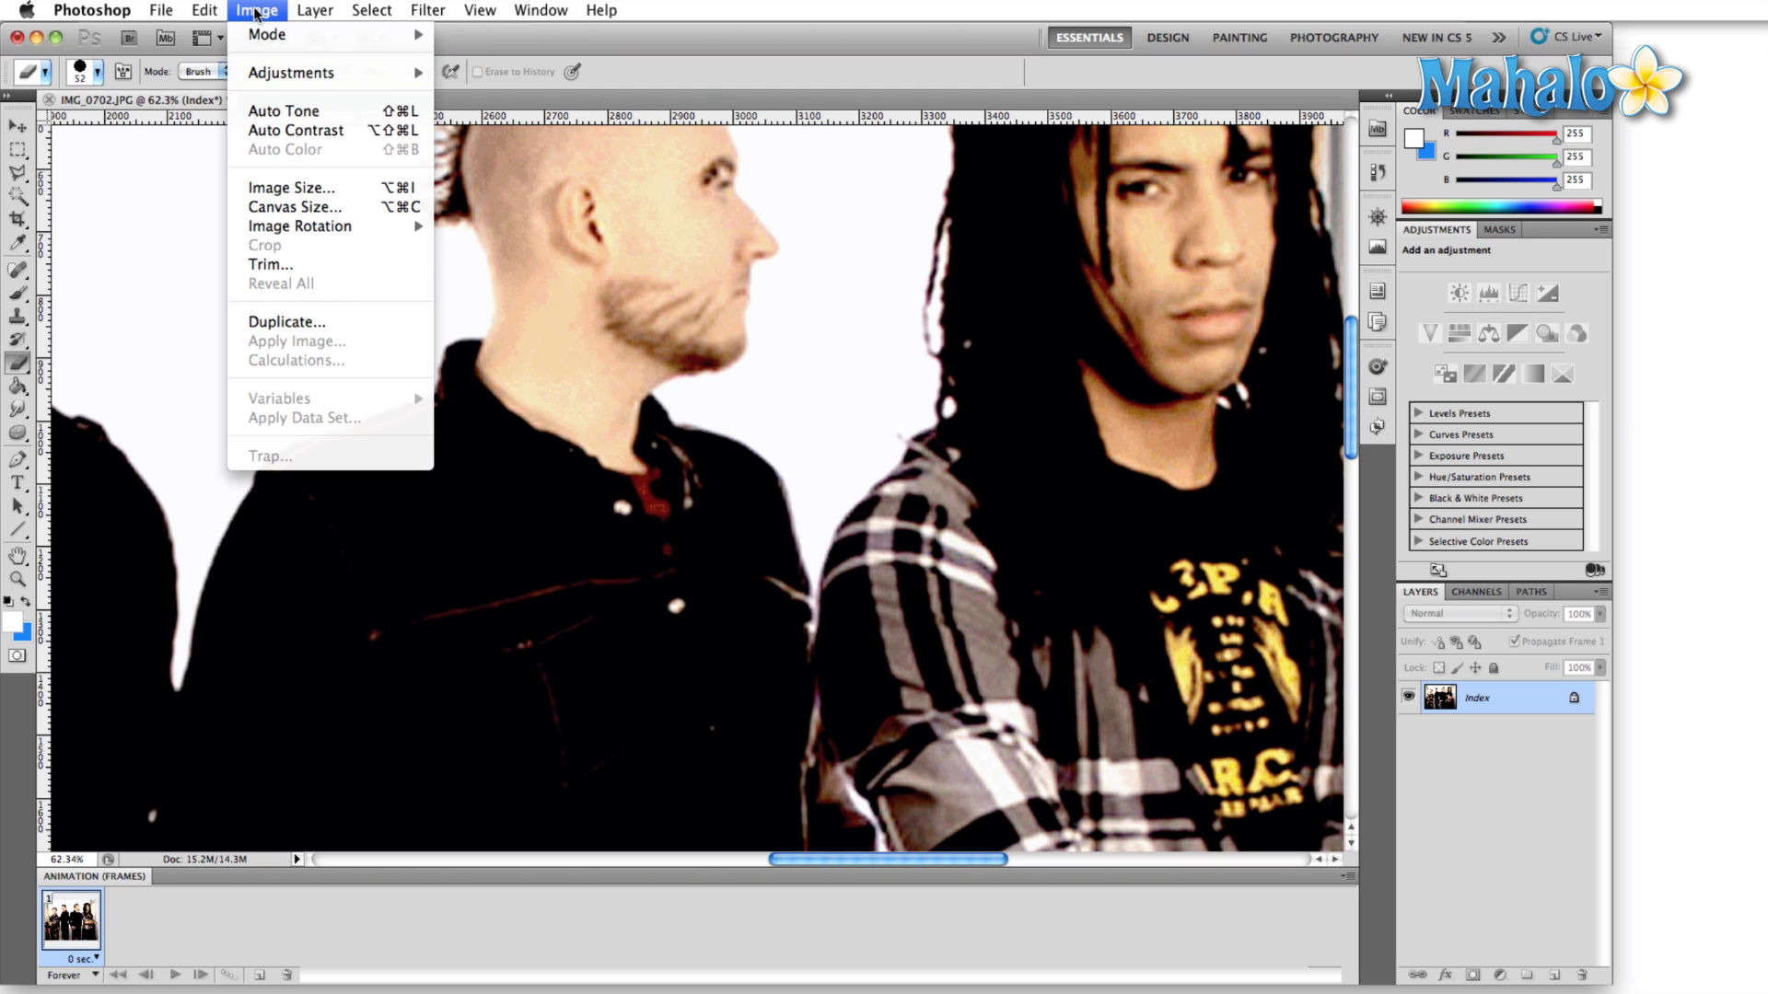
{"action": "mouse_move", "coordinate": [265, 35]}
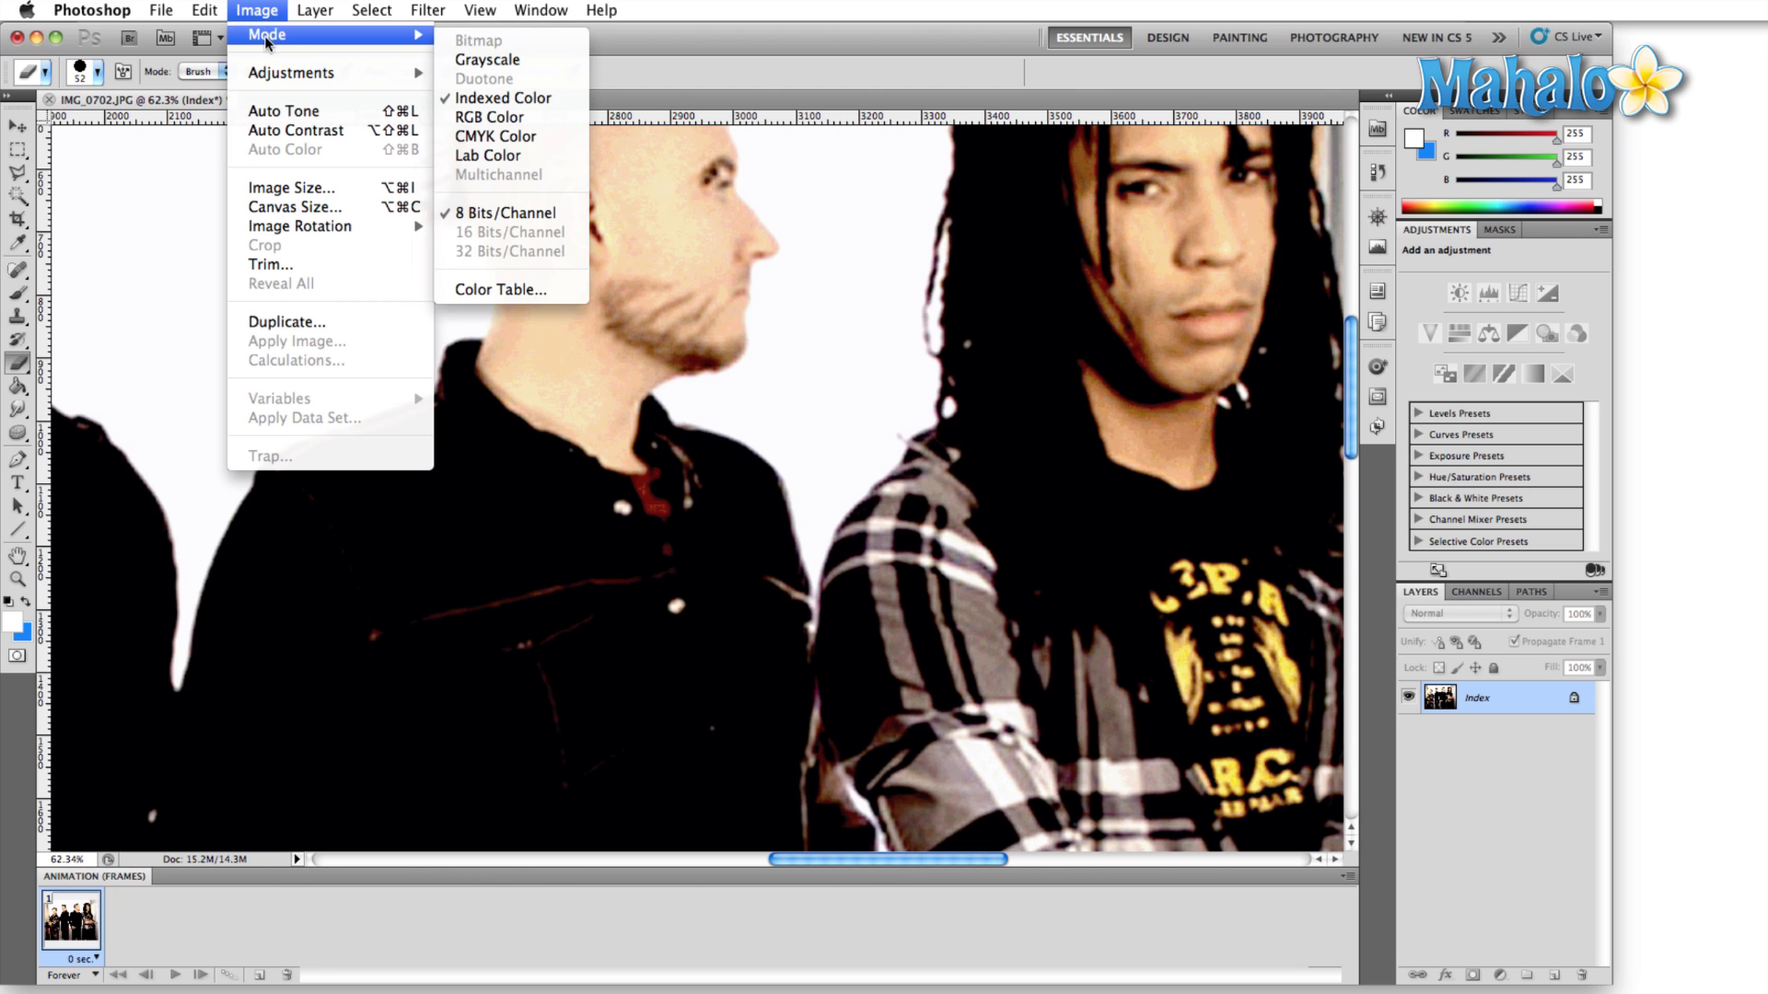
{"action": "left_click", "coordinate": [490, 59]}
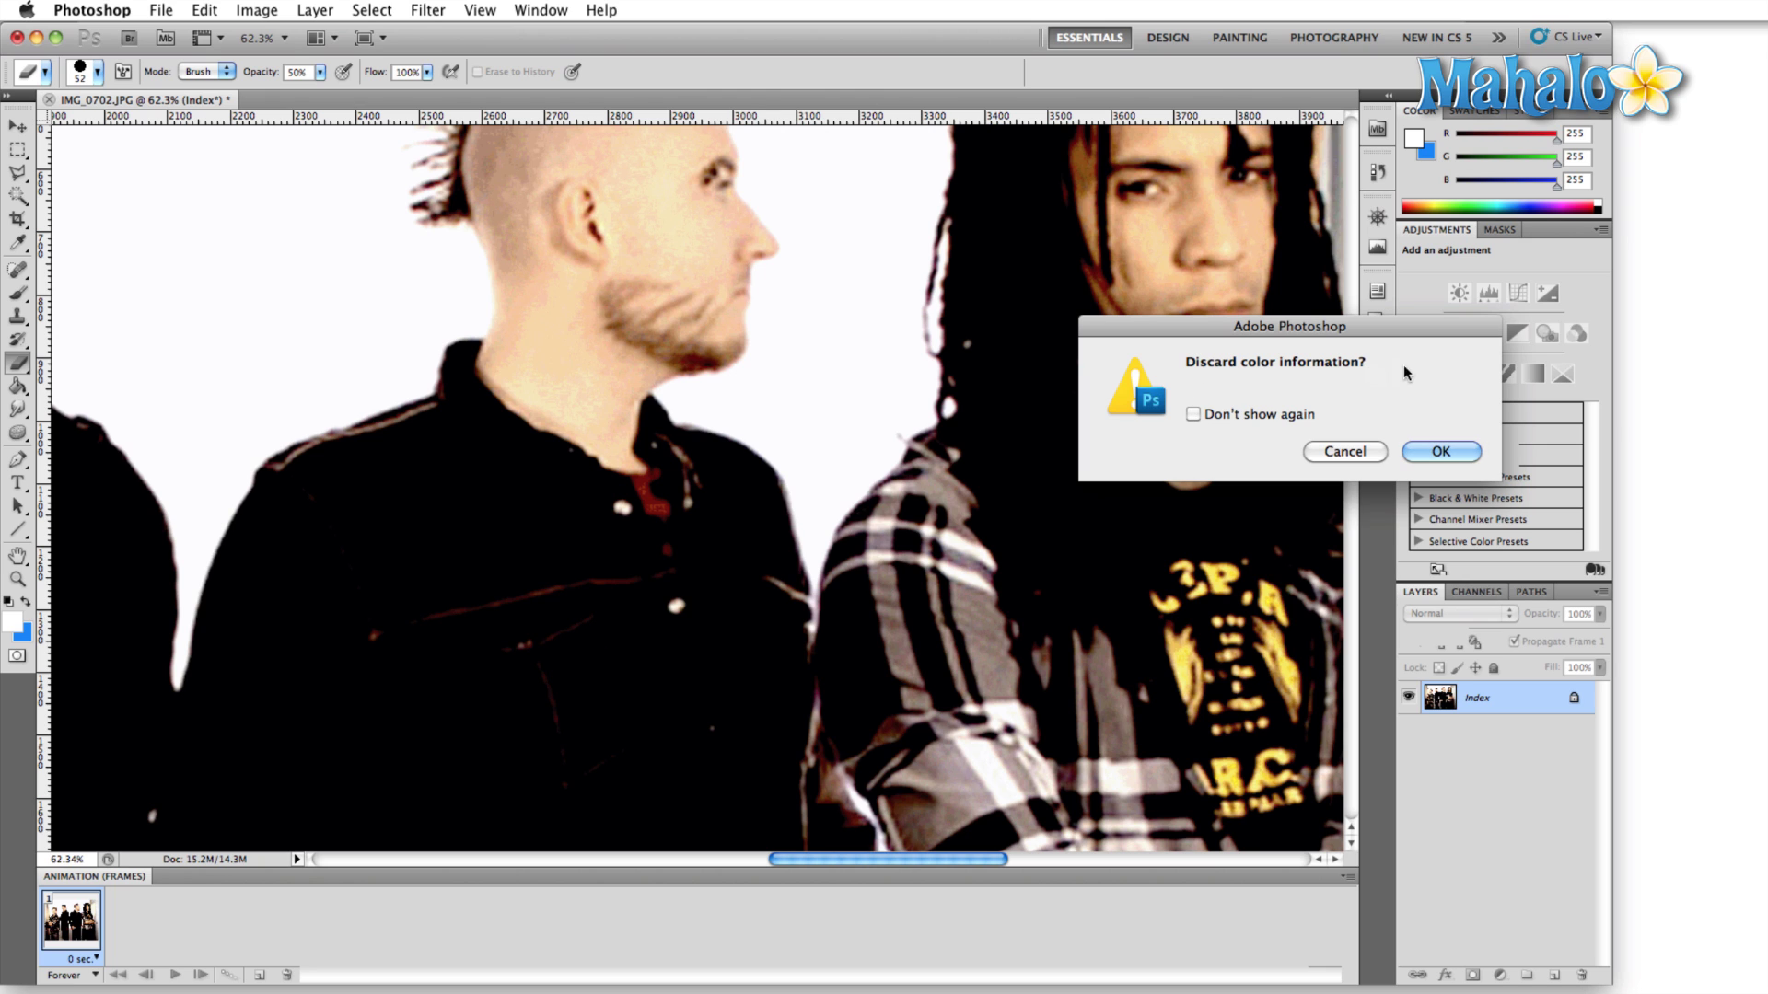
{"action": "left_click", "coordinate": [1435, 453]}
{"action": "key", "text": "super+0"}
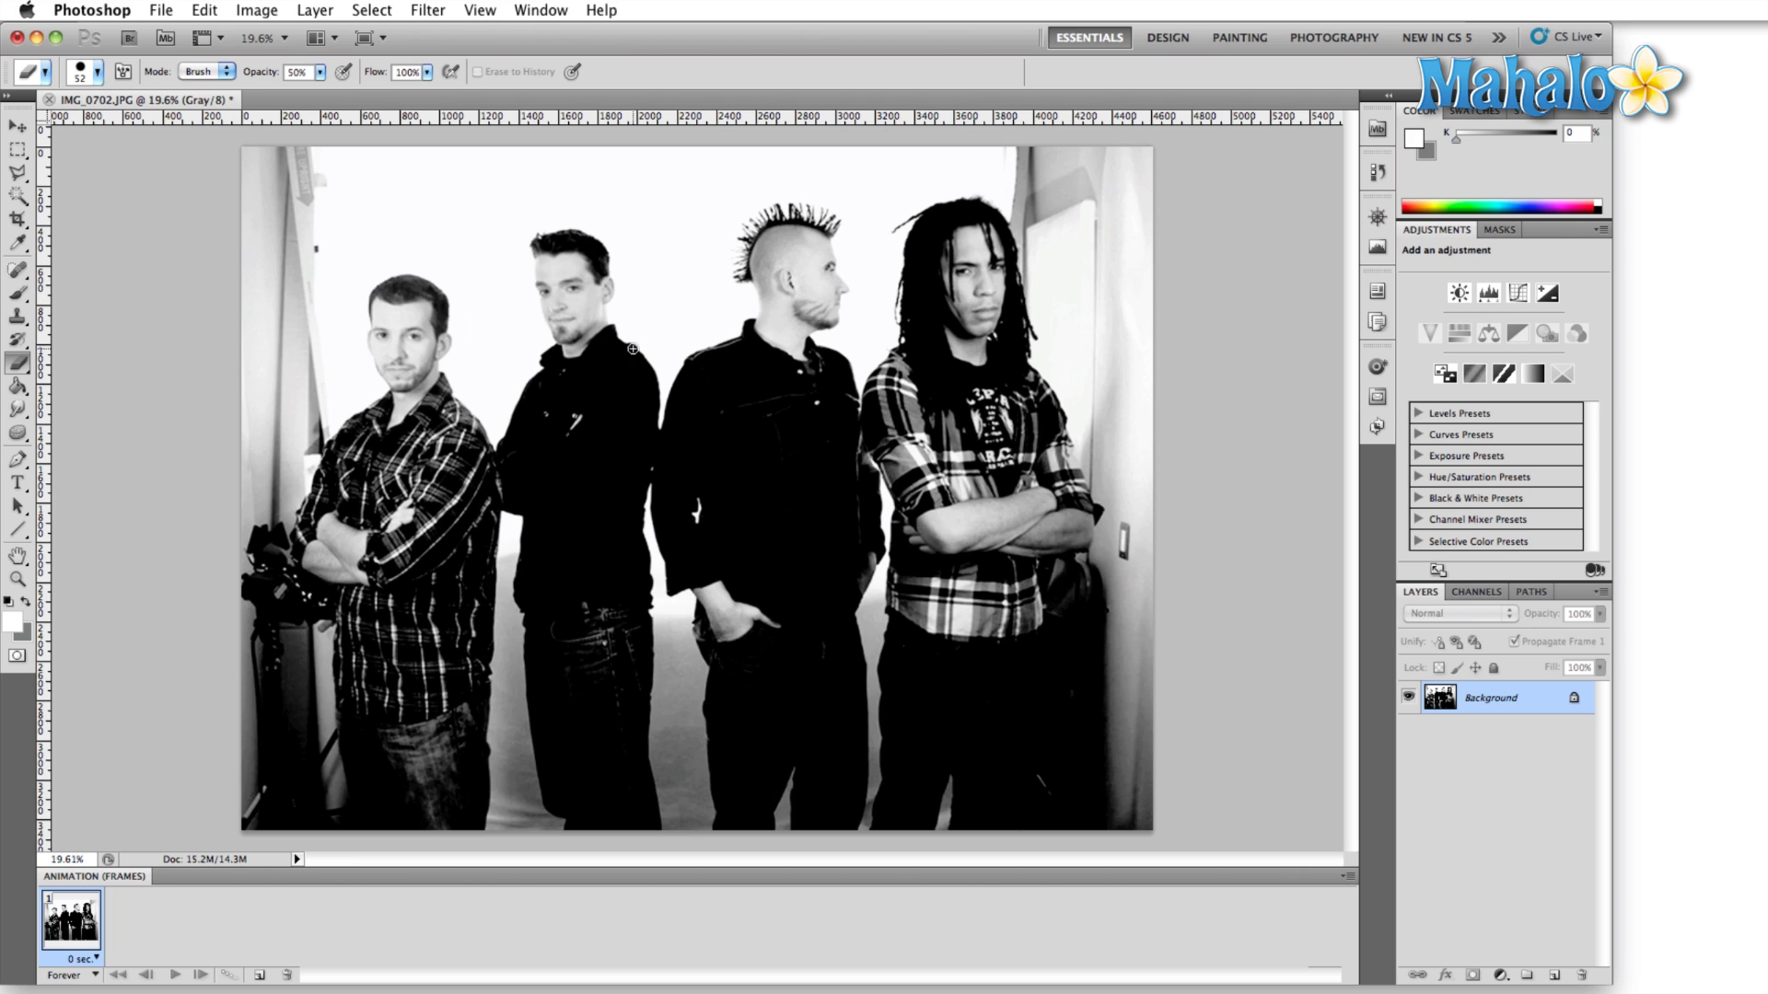
{"action": "left_click", "coordinate": [271, 13]}
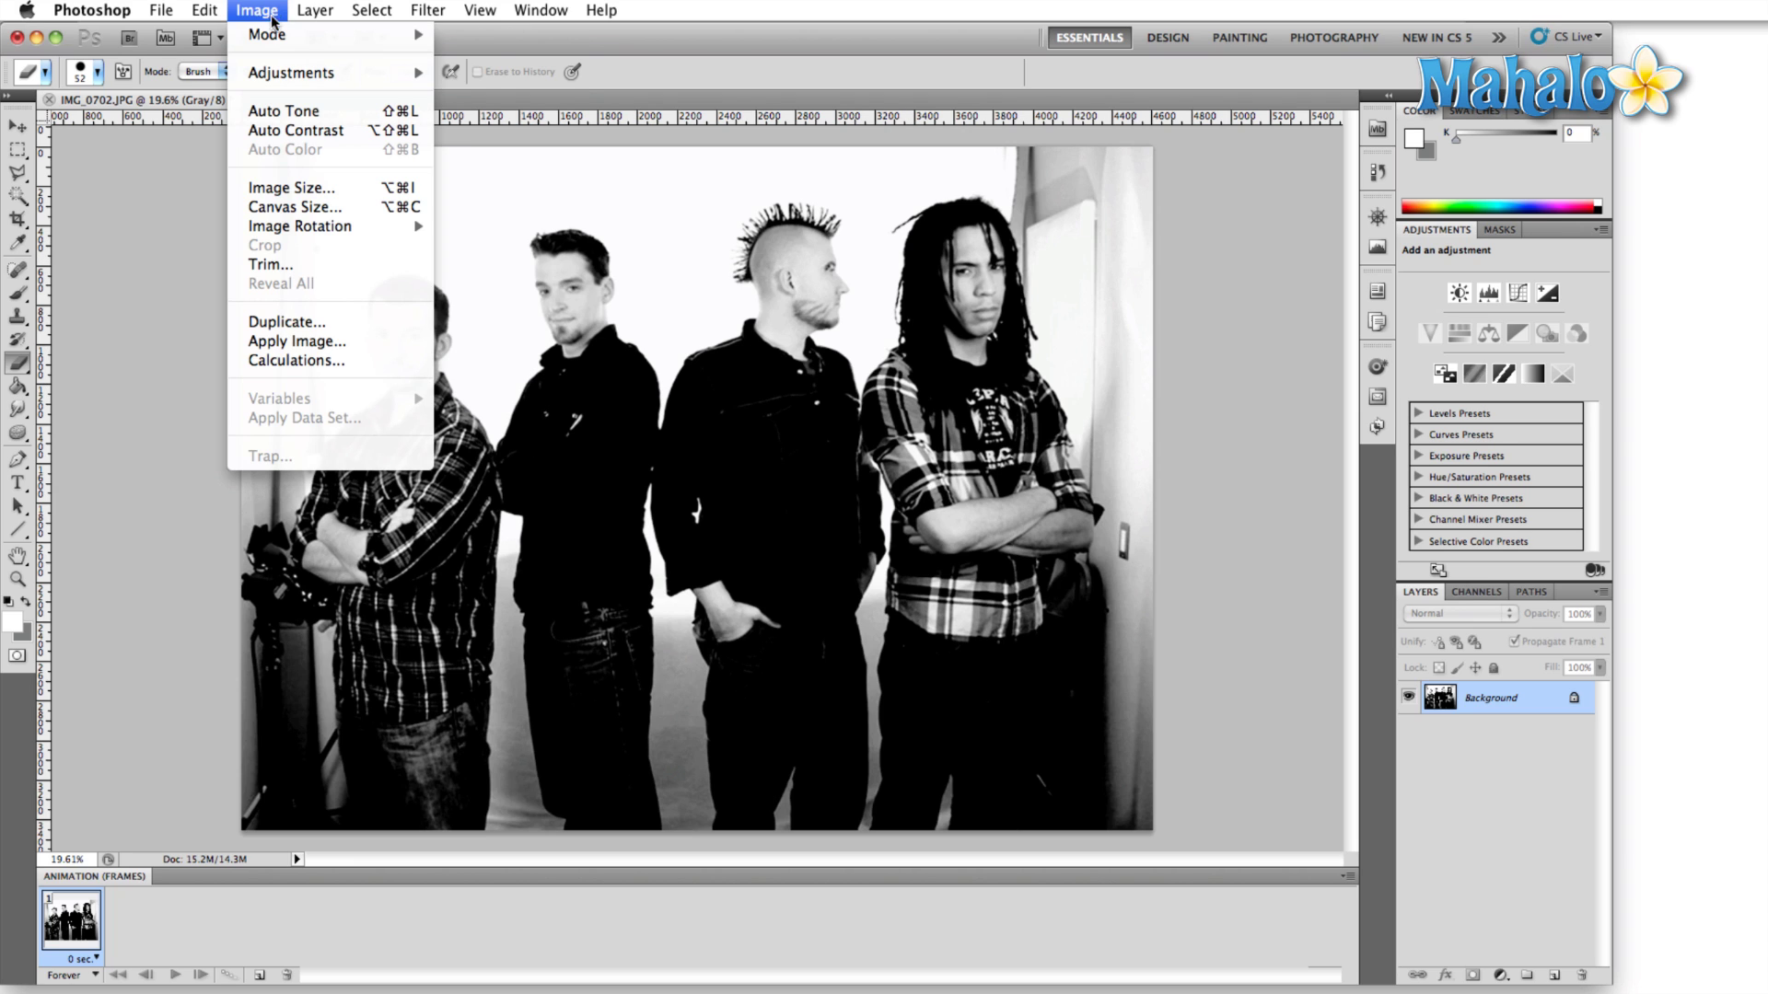
{"action": "mouse_move", "coordinate": [271, 38]}
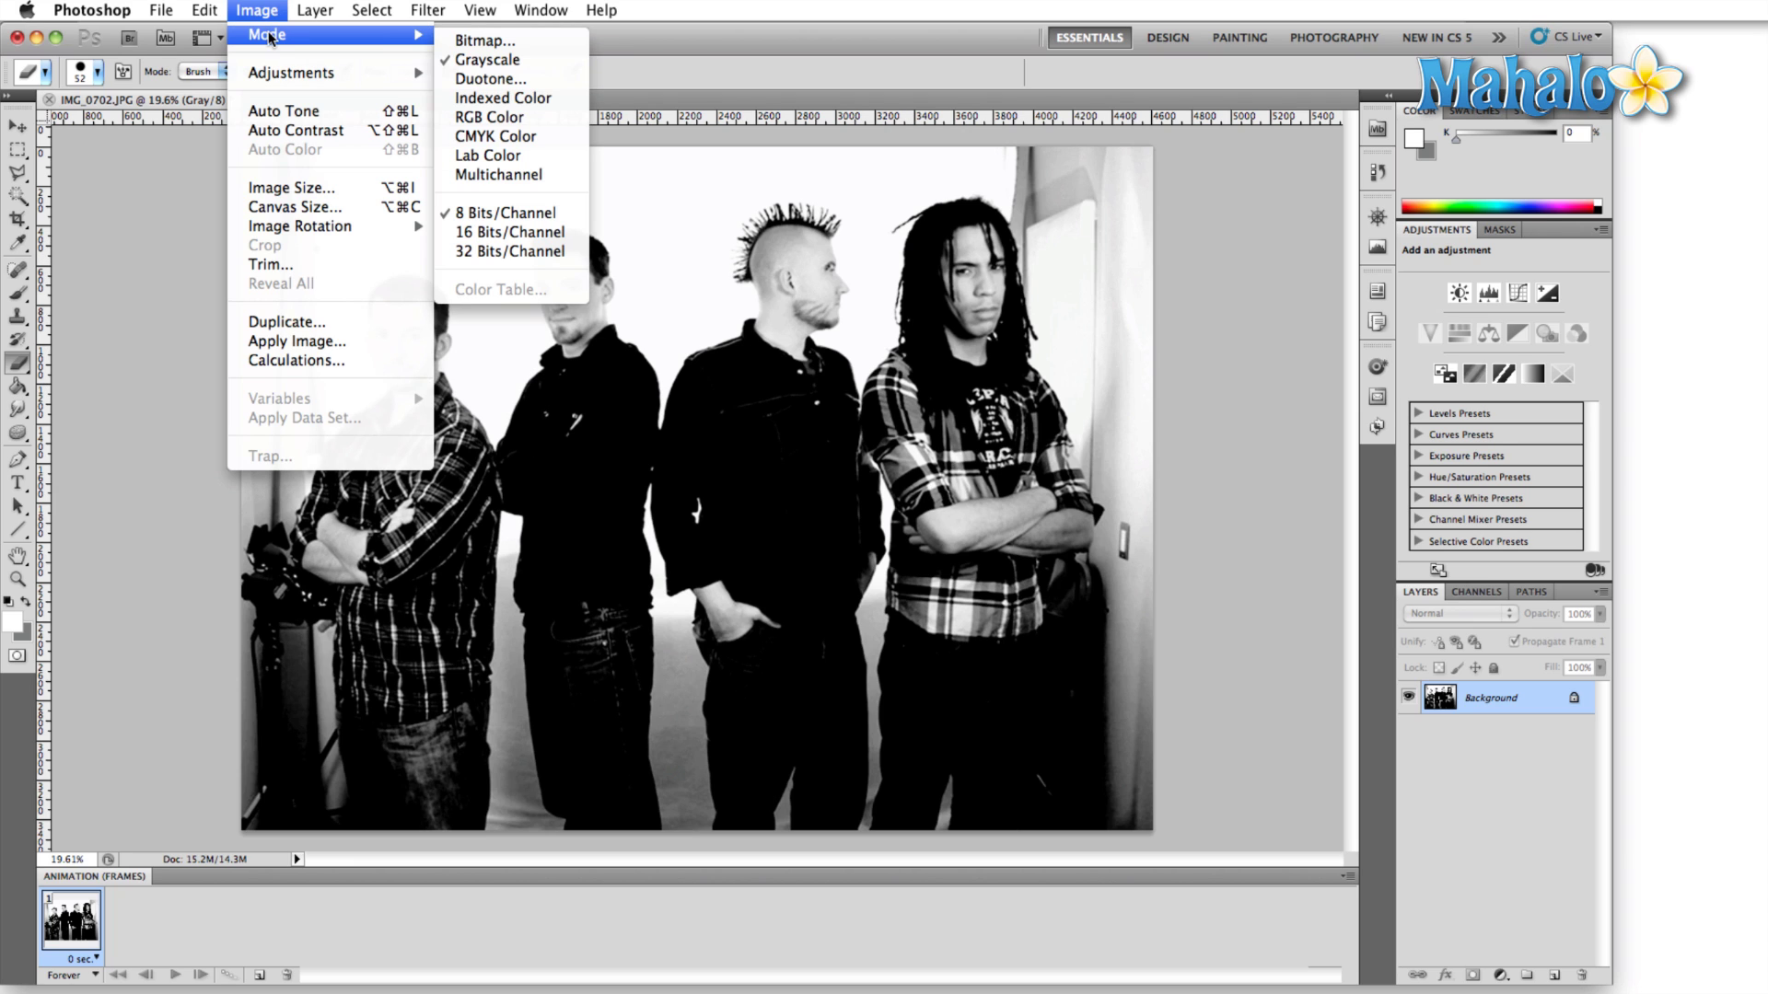
{"action": "left_click", "coordinate": [491, 43]}
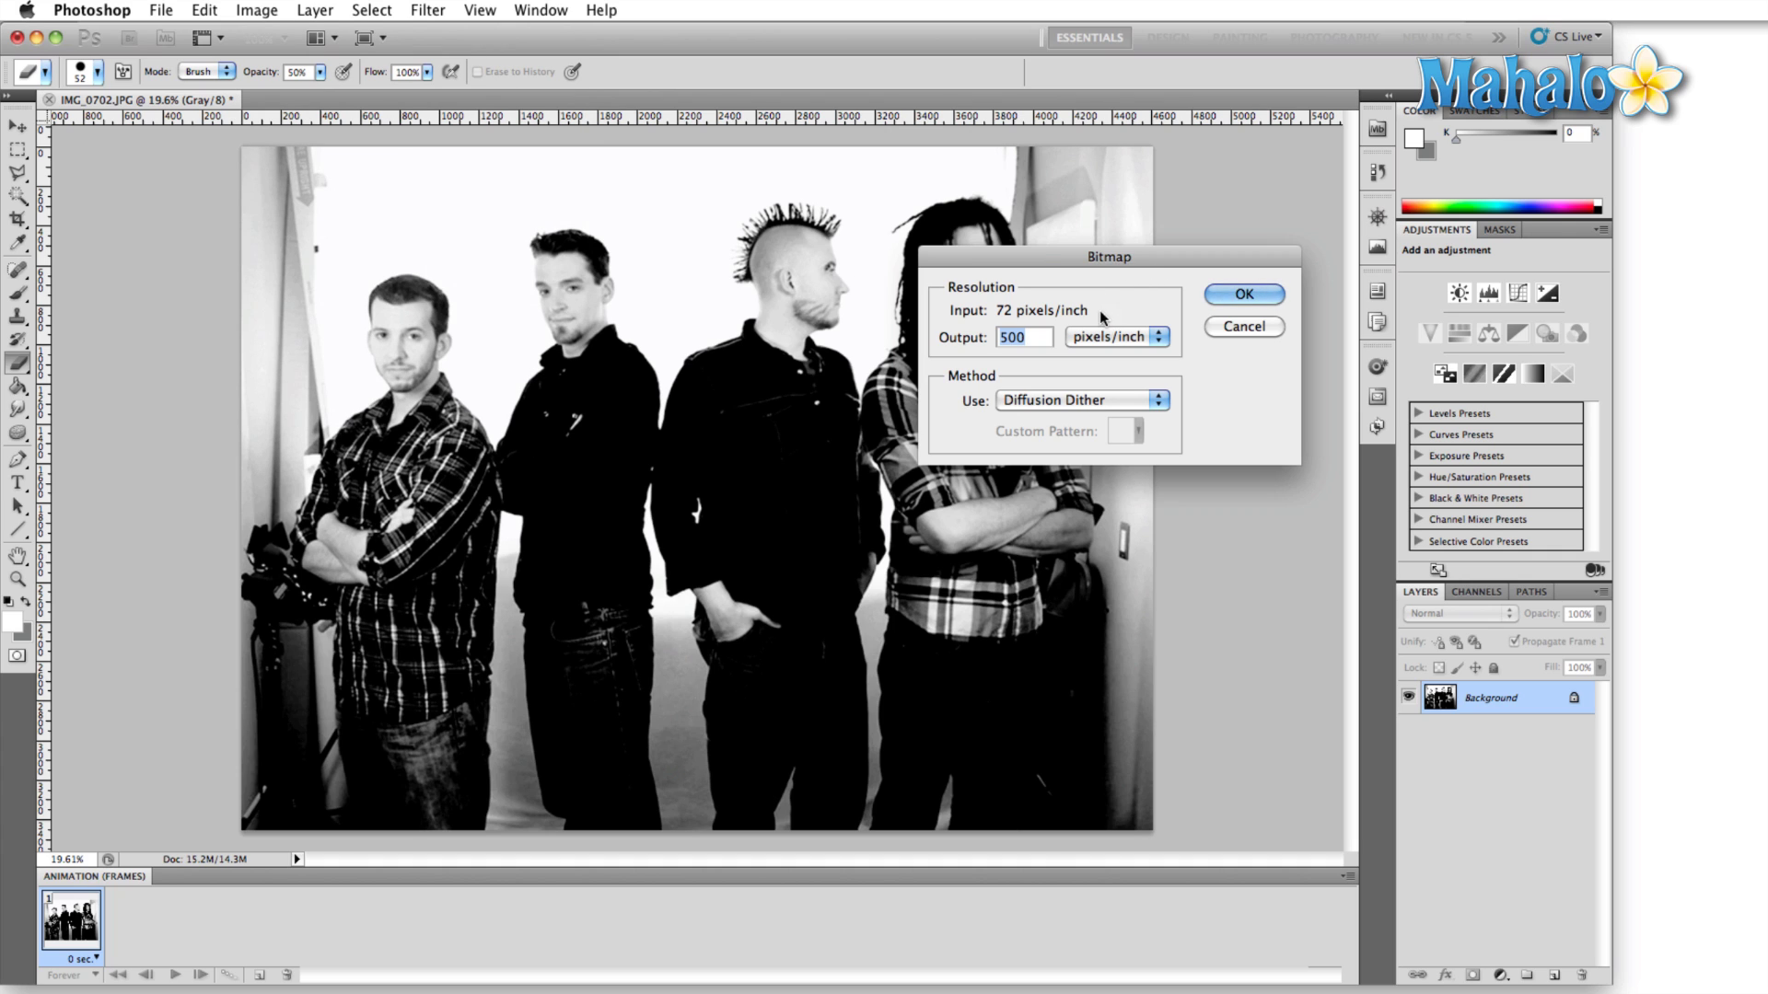
{"action": "key", "text": "Return"}
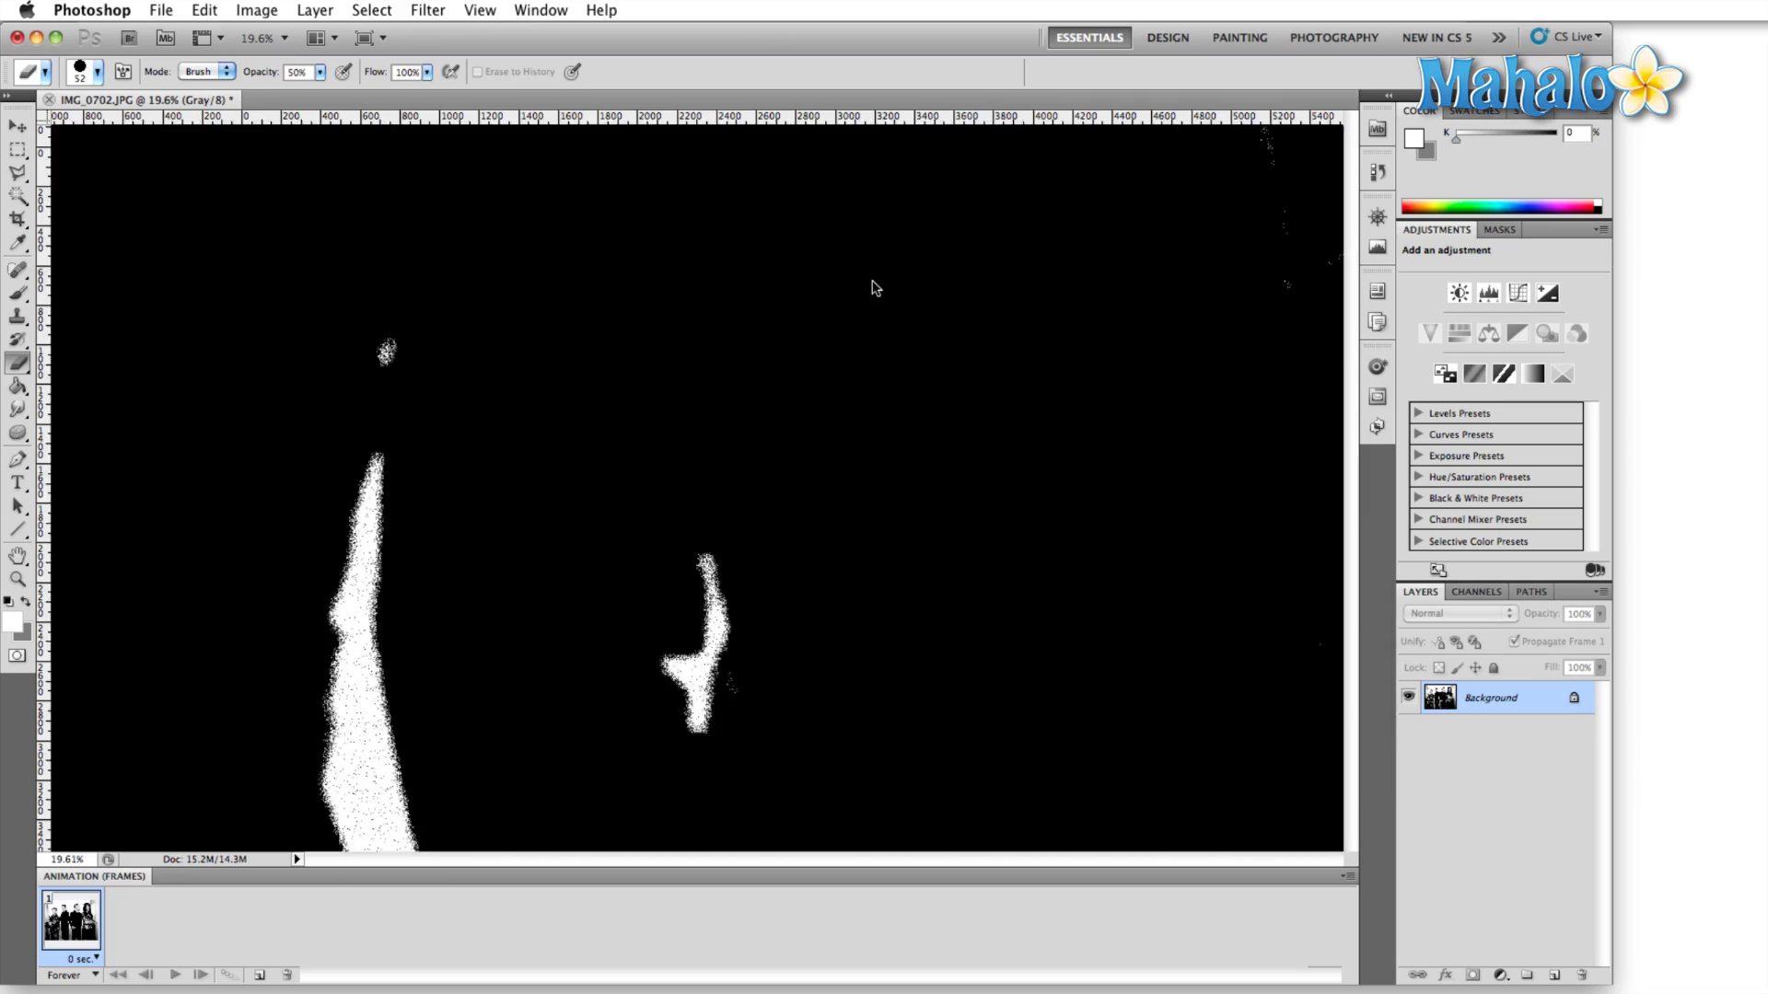
{"action": "key", "text": "super+0"}
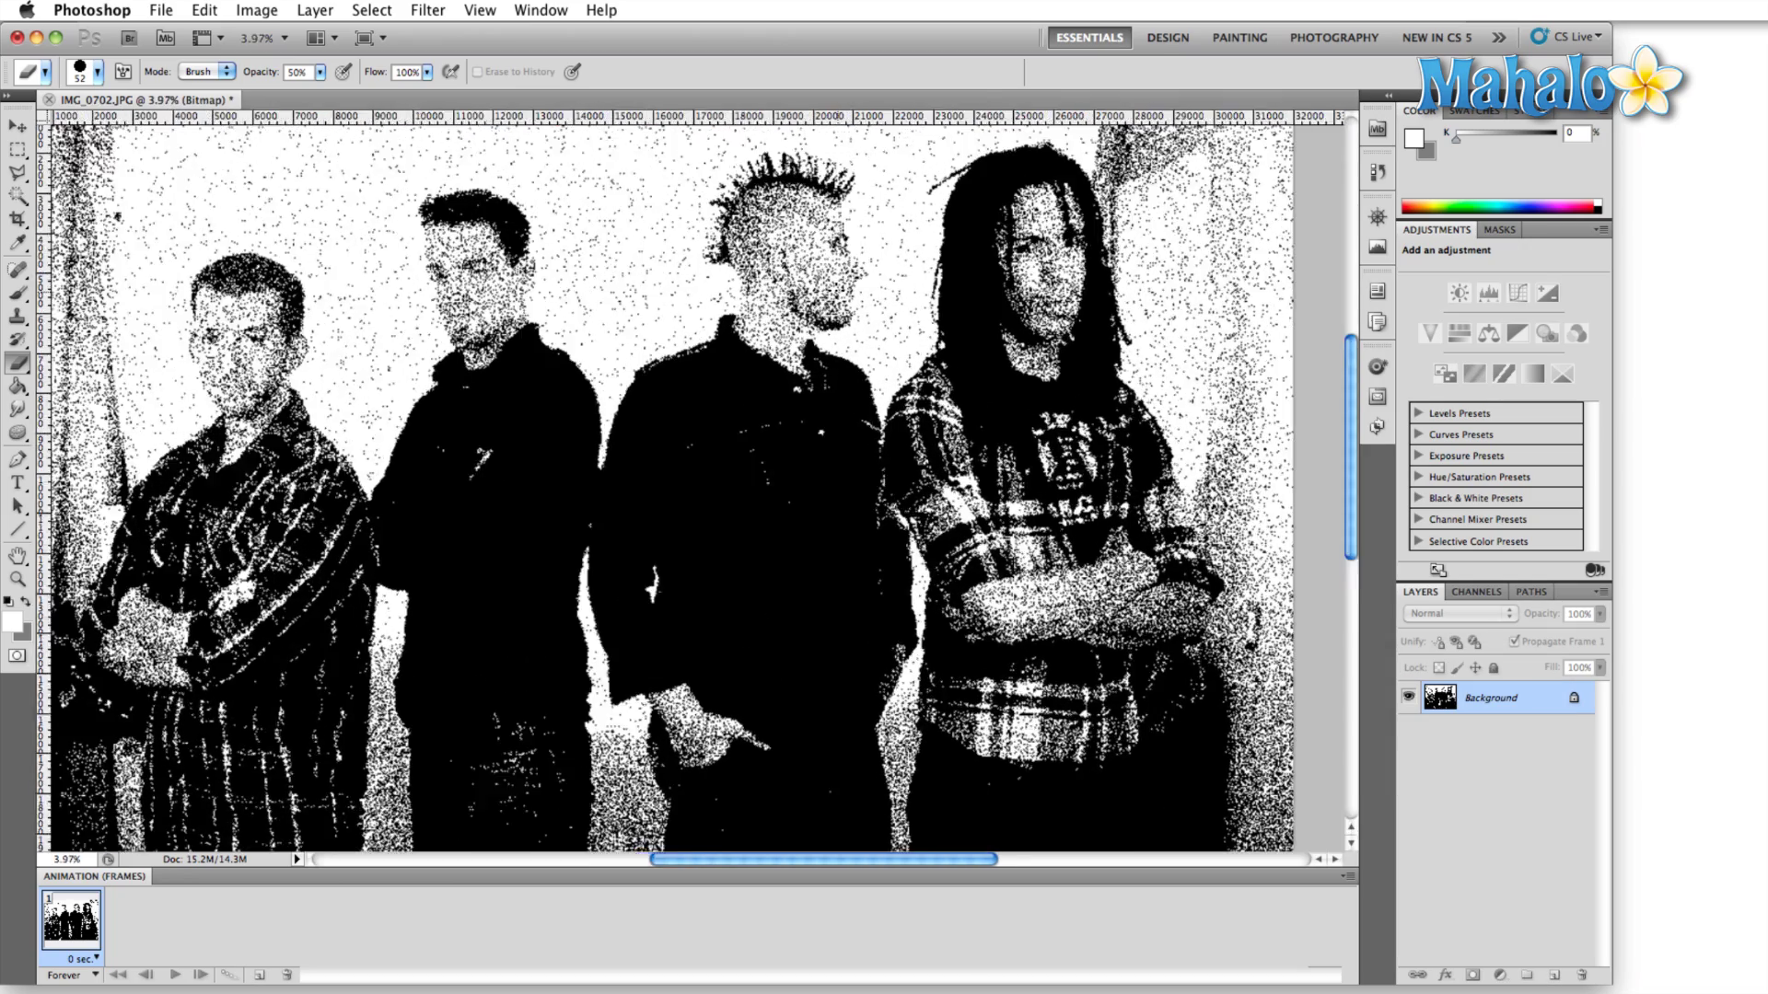
{"action": "scroll", "coordinate": [836, 291], "scroll_direction": "up", "scroll_amount": 10}
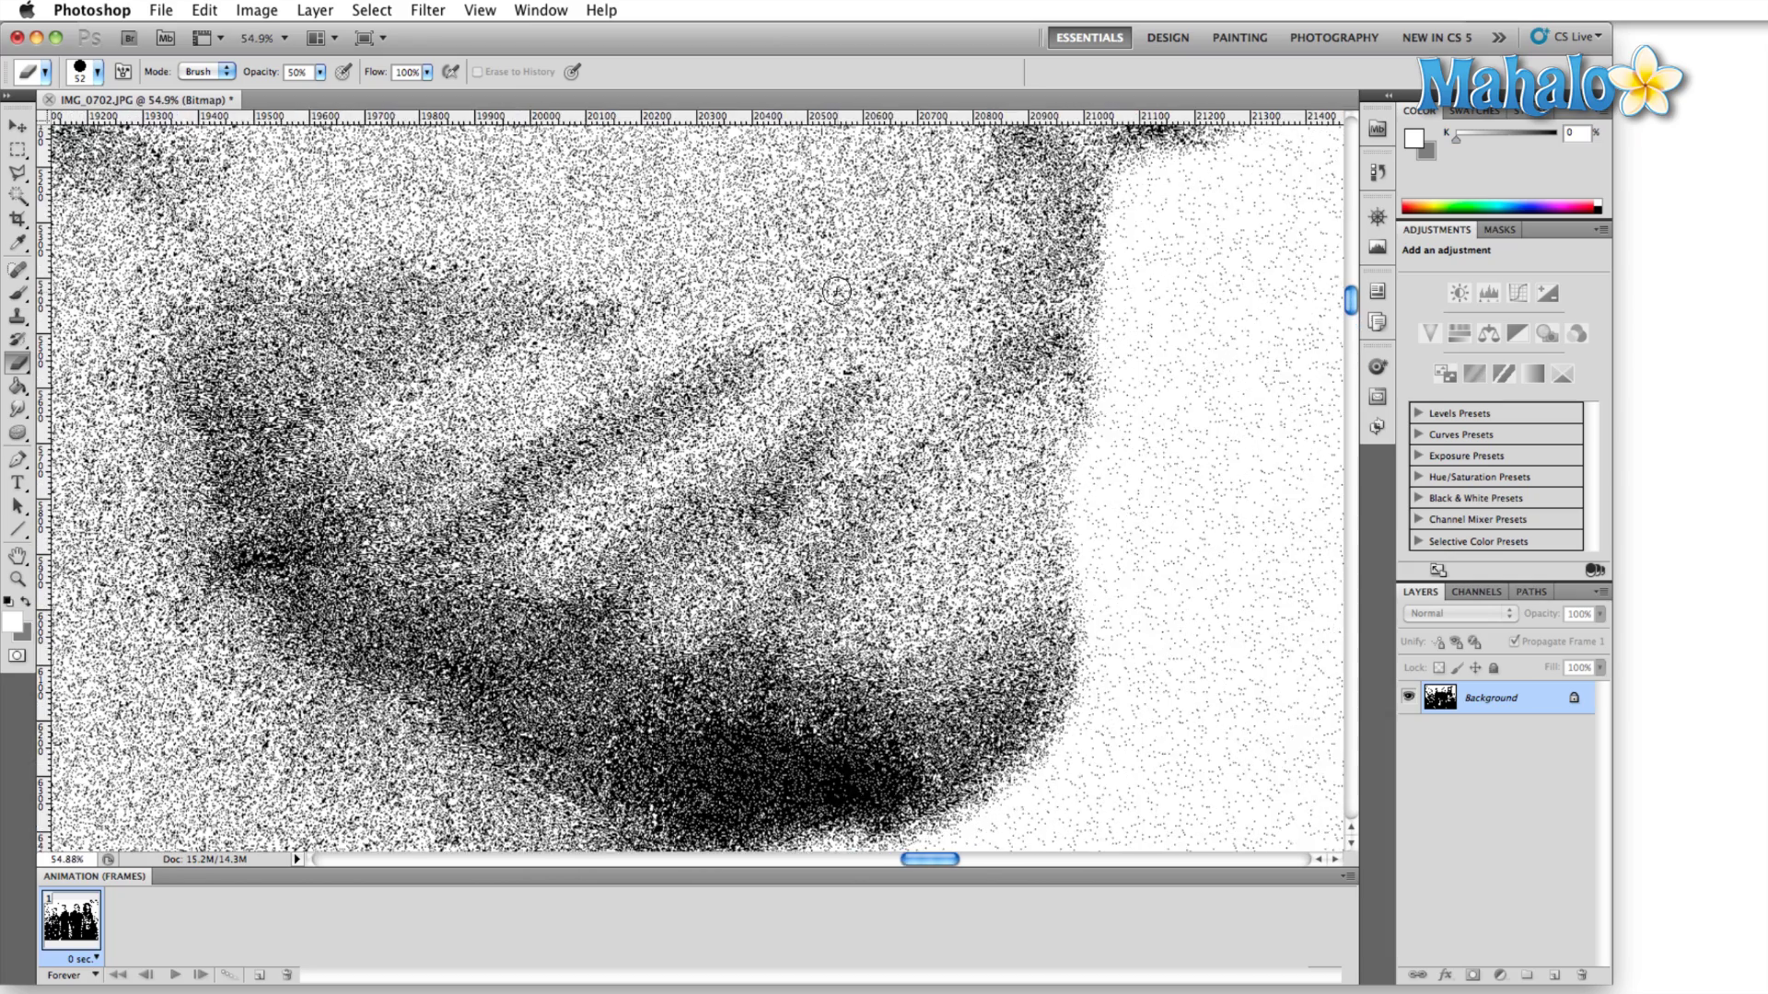
{"action": "scroll", "coordinate": [836, 291], "scroll_direction": "up", "scroll_amount": 3}
{"action": "scroll", "coordinate": [836, 291], "scroll_direction": "up", "scroll_amount": 1}
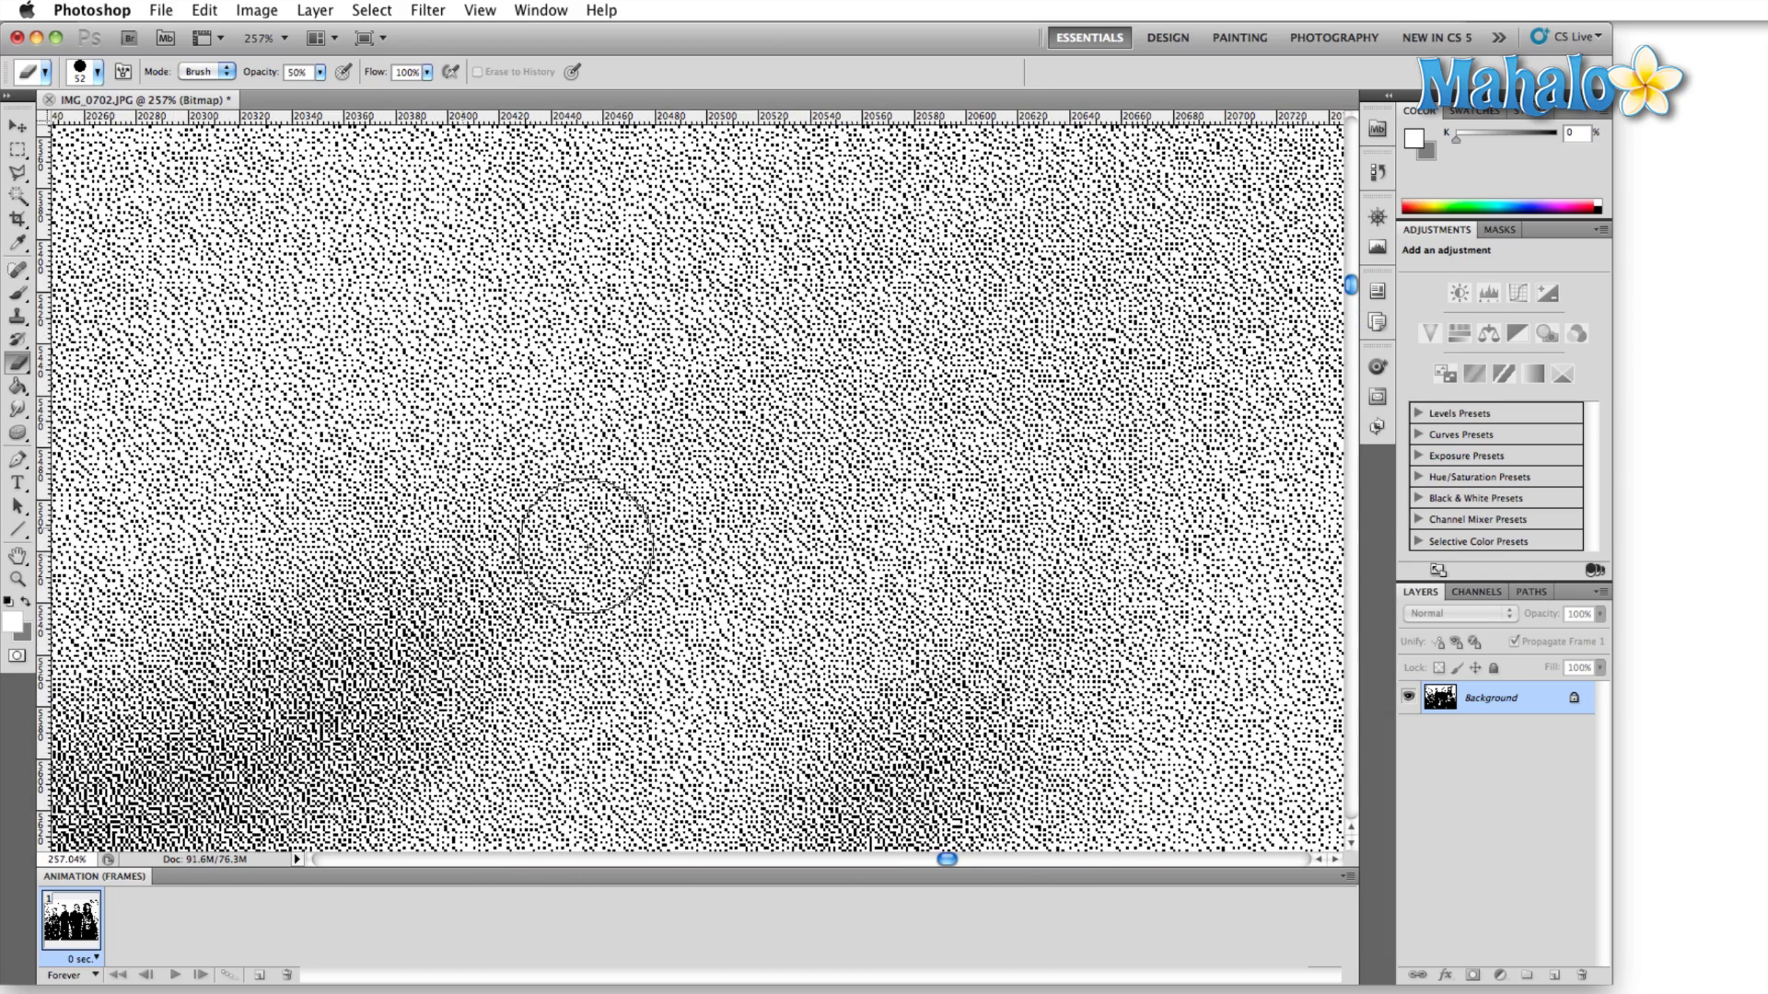
{"action": "scroll", "coordinate": [790, 394], "scroll_direction": "down", "scroll_amount": 3}
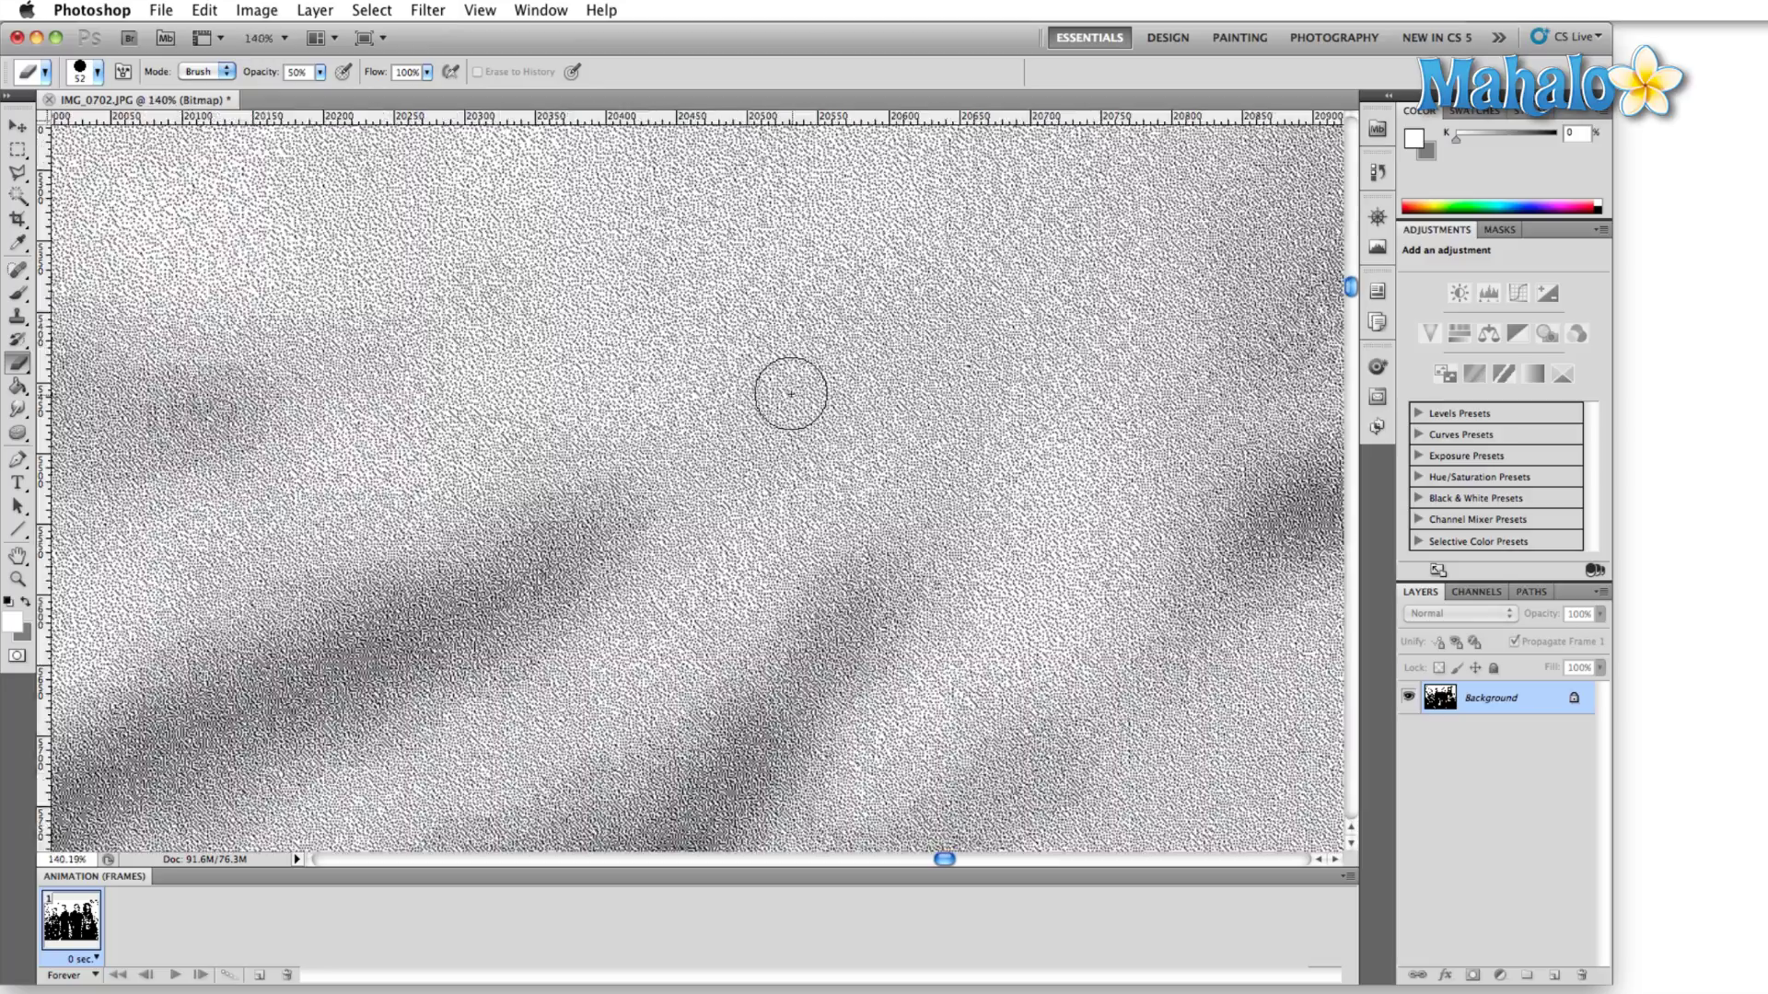
{"action": "scroll", "coordinate": [790, 393], "scroll_direction": "down", "scroll_amount": 4}
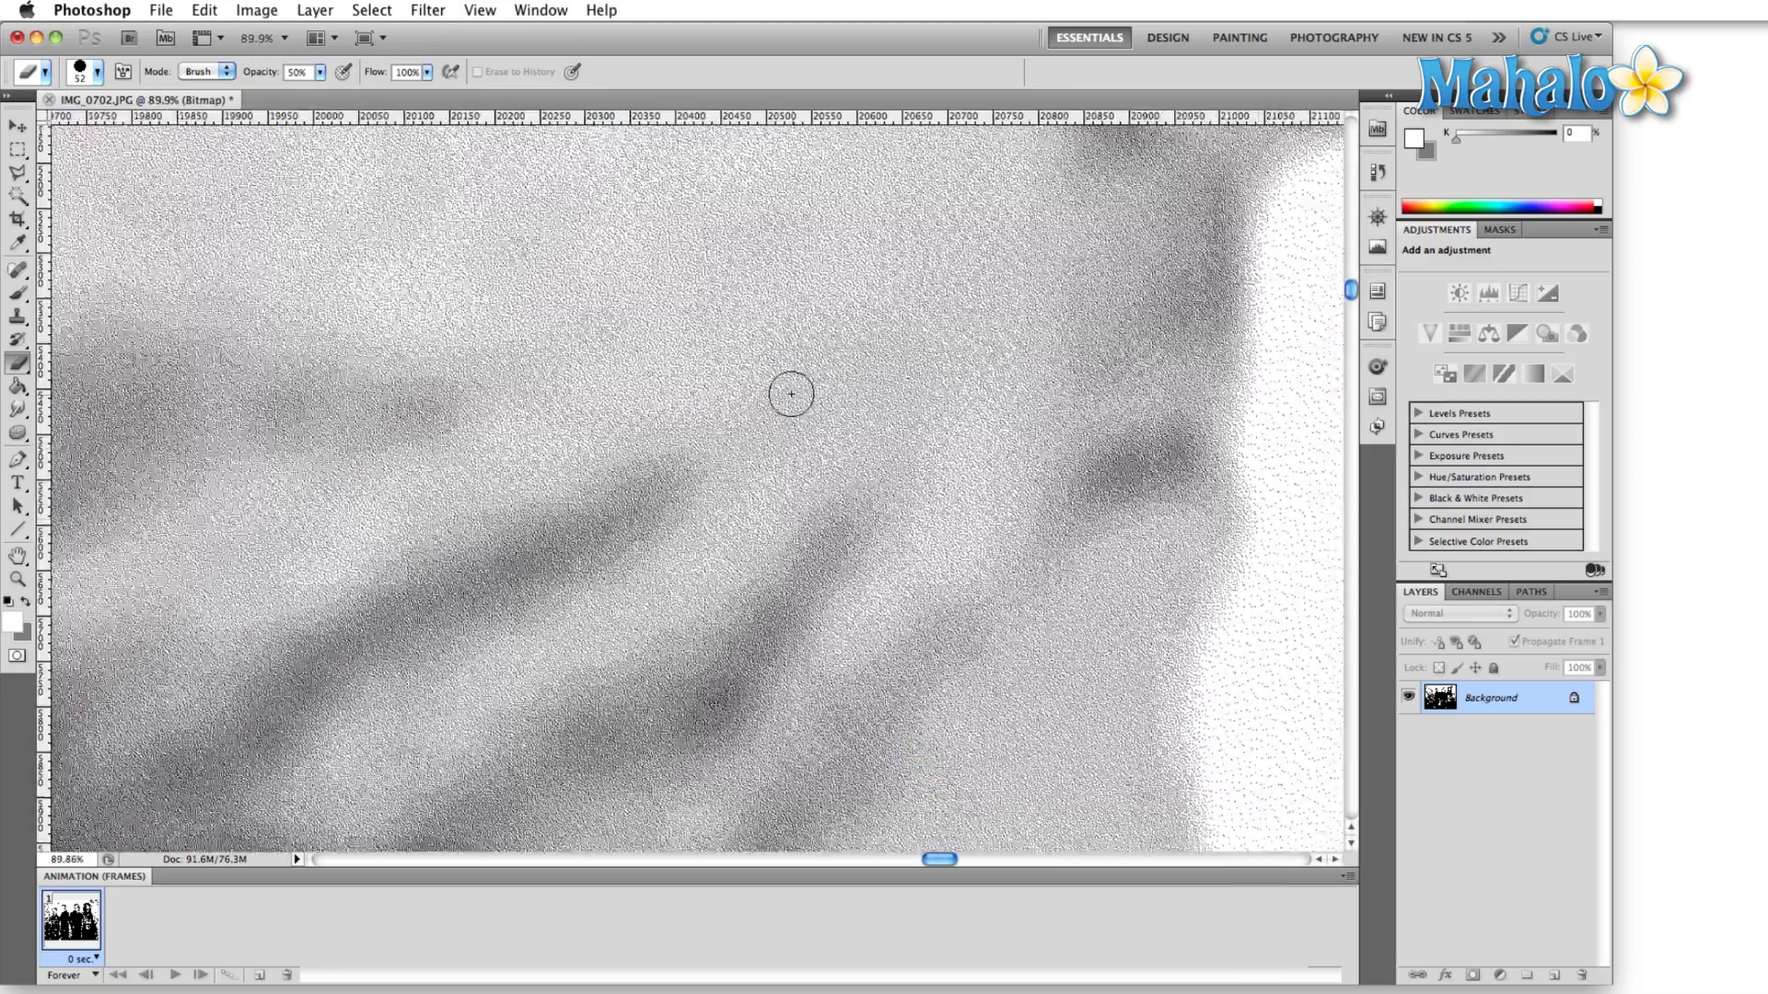
{"action": "scroll", "coordinate": [790, 393], "scroll_direction": "down", "scroll_amount": 4}
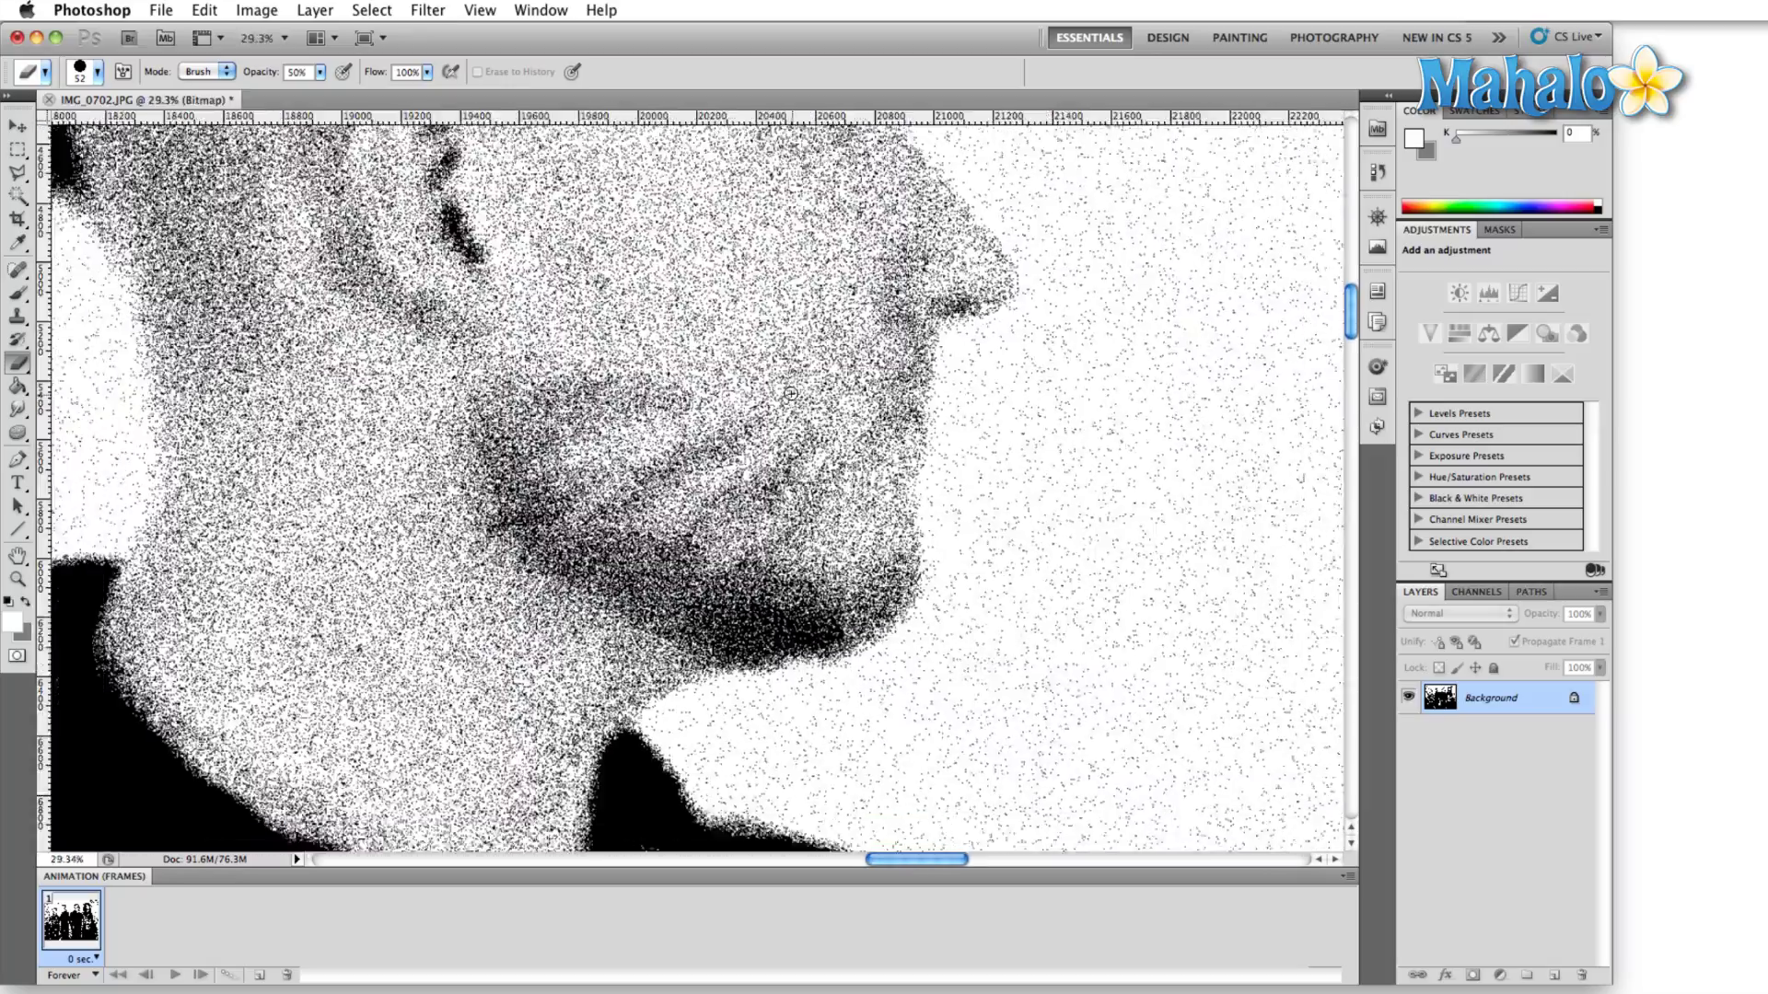
{"action": "scroll", "coordinate": [790, 393], "scroll_direction": "down", "scroll_amount": 8}
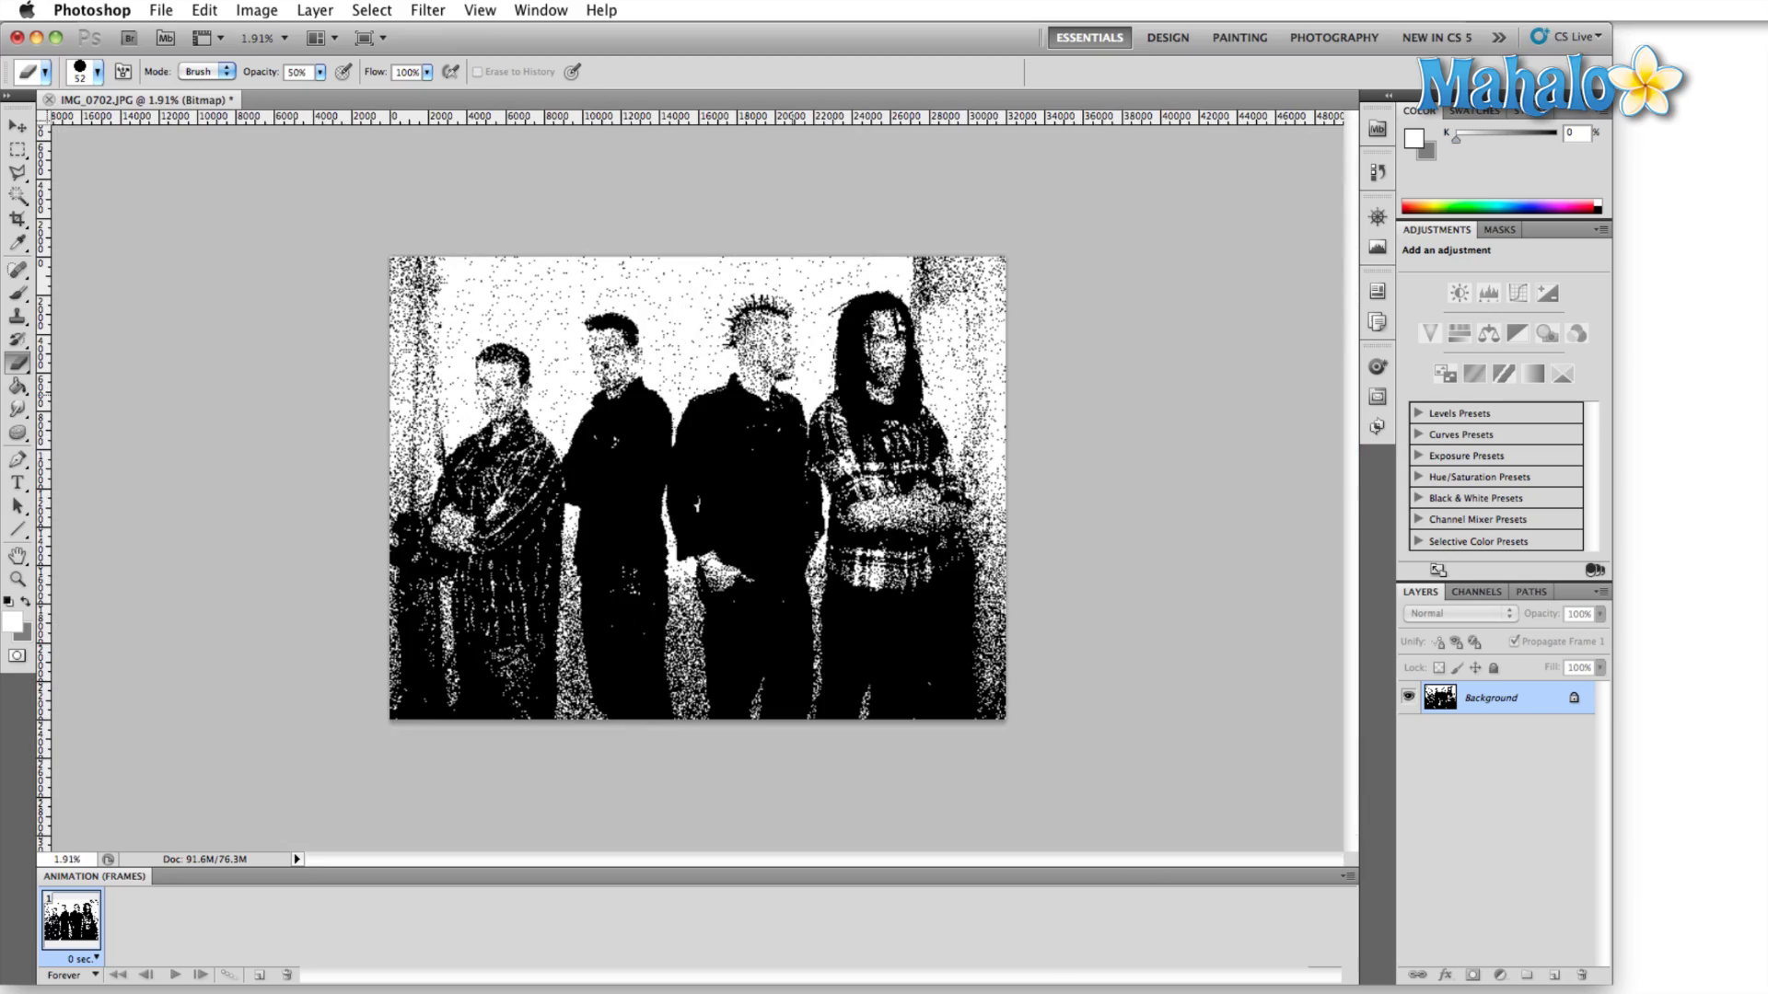
{"action": "key", "text": "super+z"}
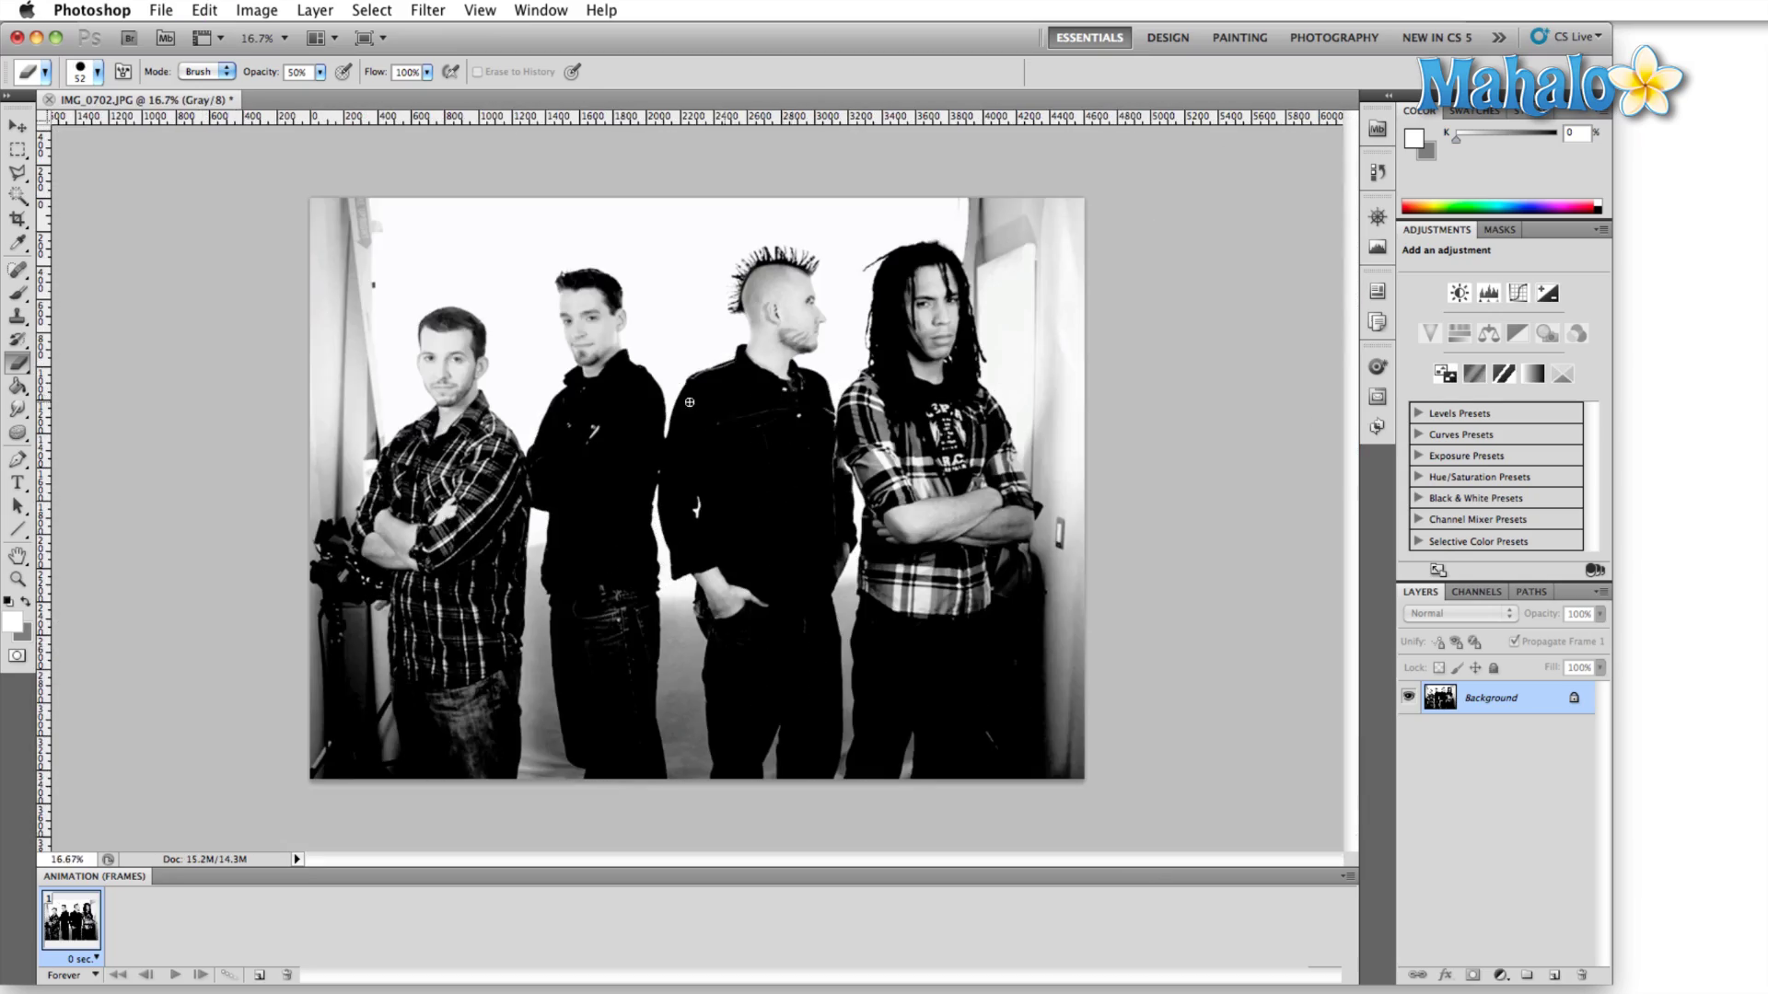
Start a Duotone conversion and keep the Quadtone ink type
{"action": "left_click", "coordinate": [257, 10]}
{"action": "mouse_move", "coordinate": [273, 36]}
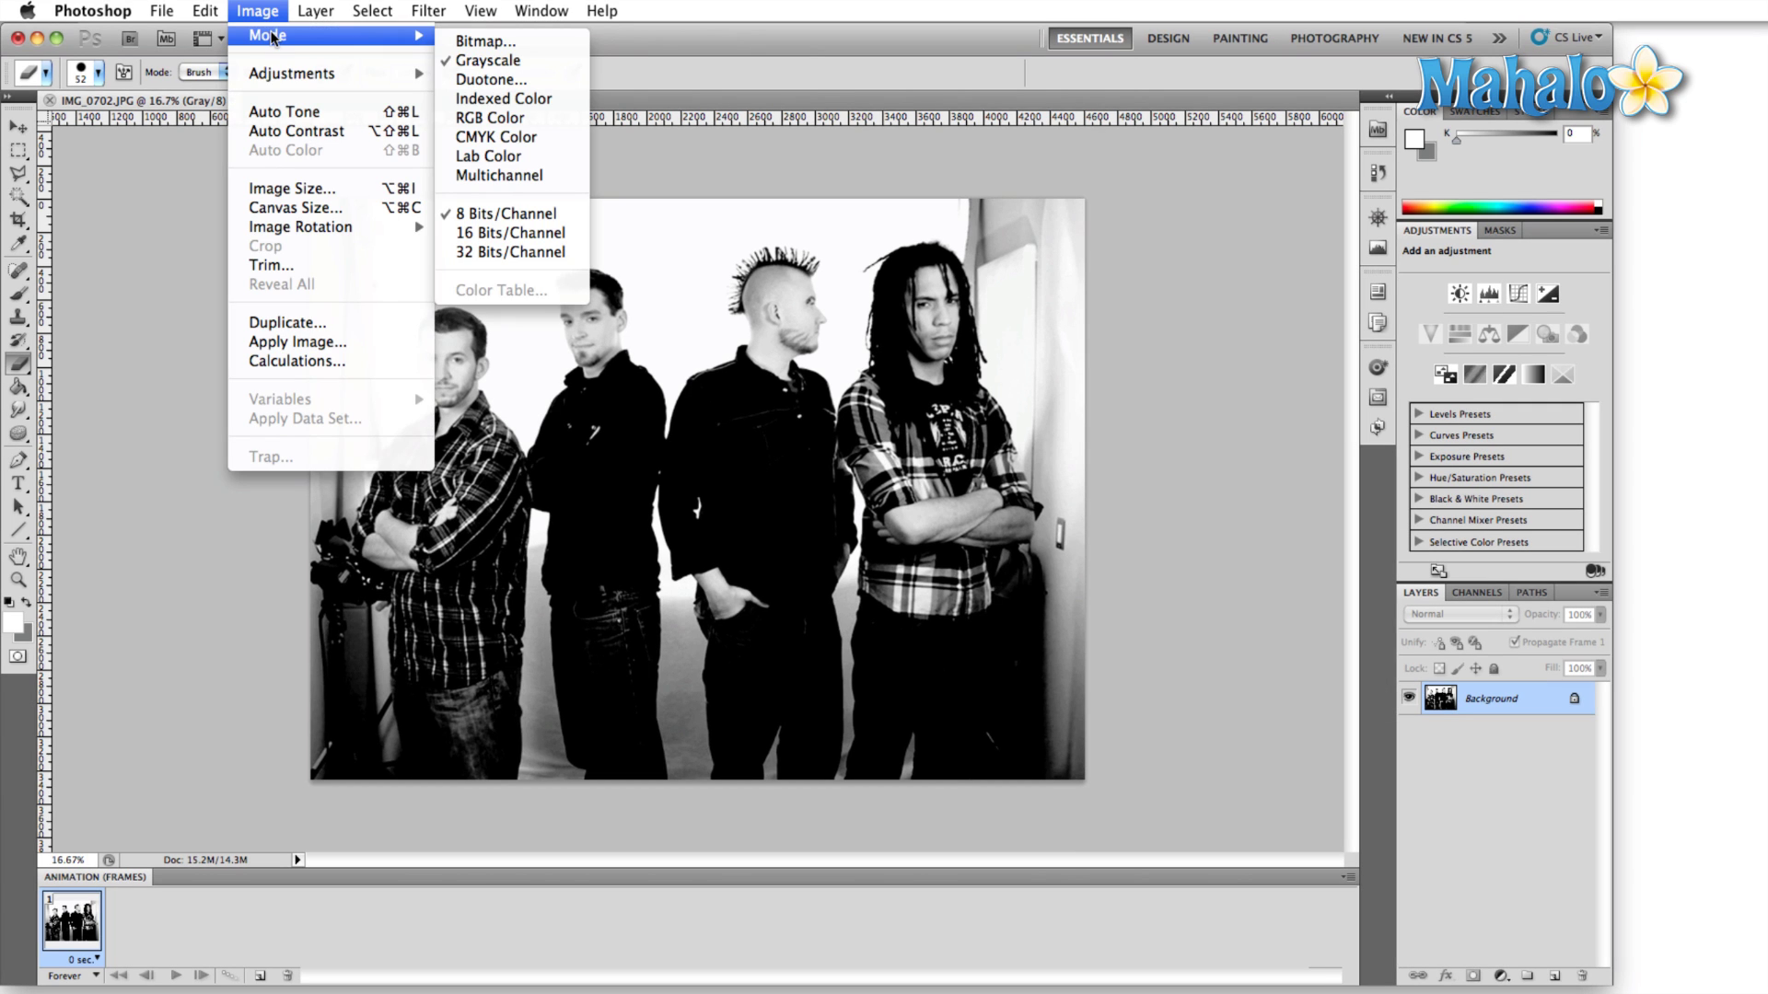
{"action": "left_click", "coordinate": [472, 81]}
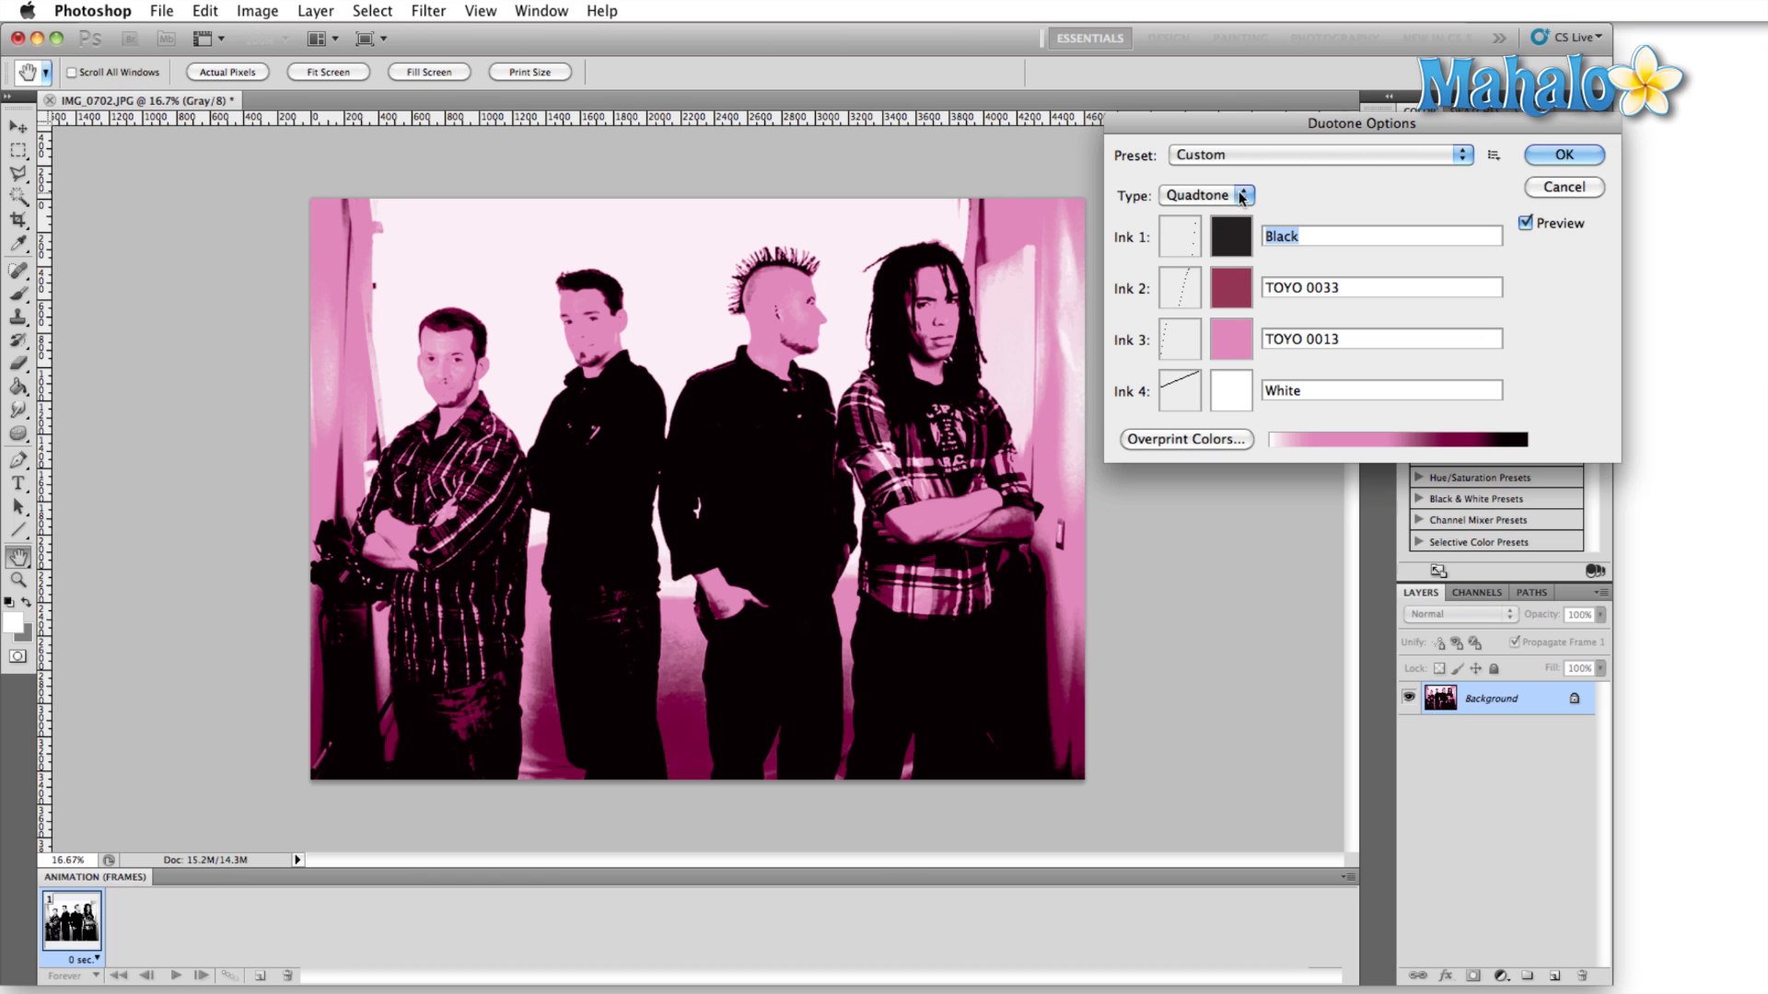
{"action": "left_click", "coordinate": [1240, 196]}
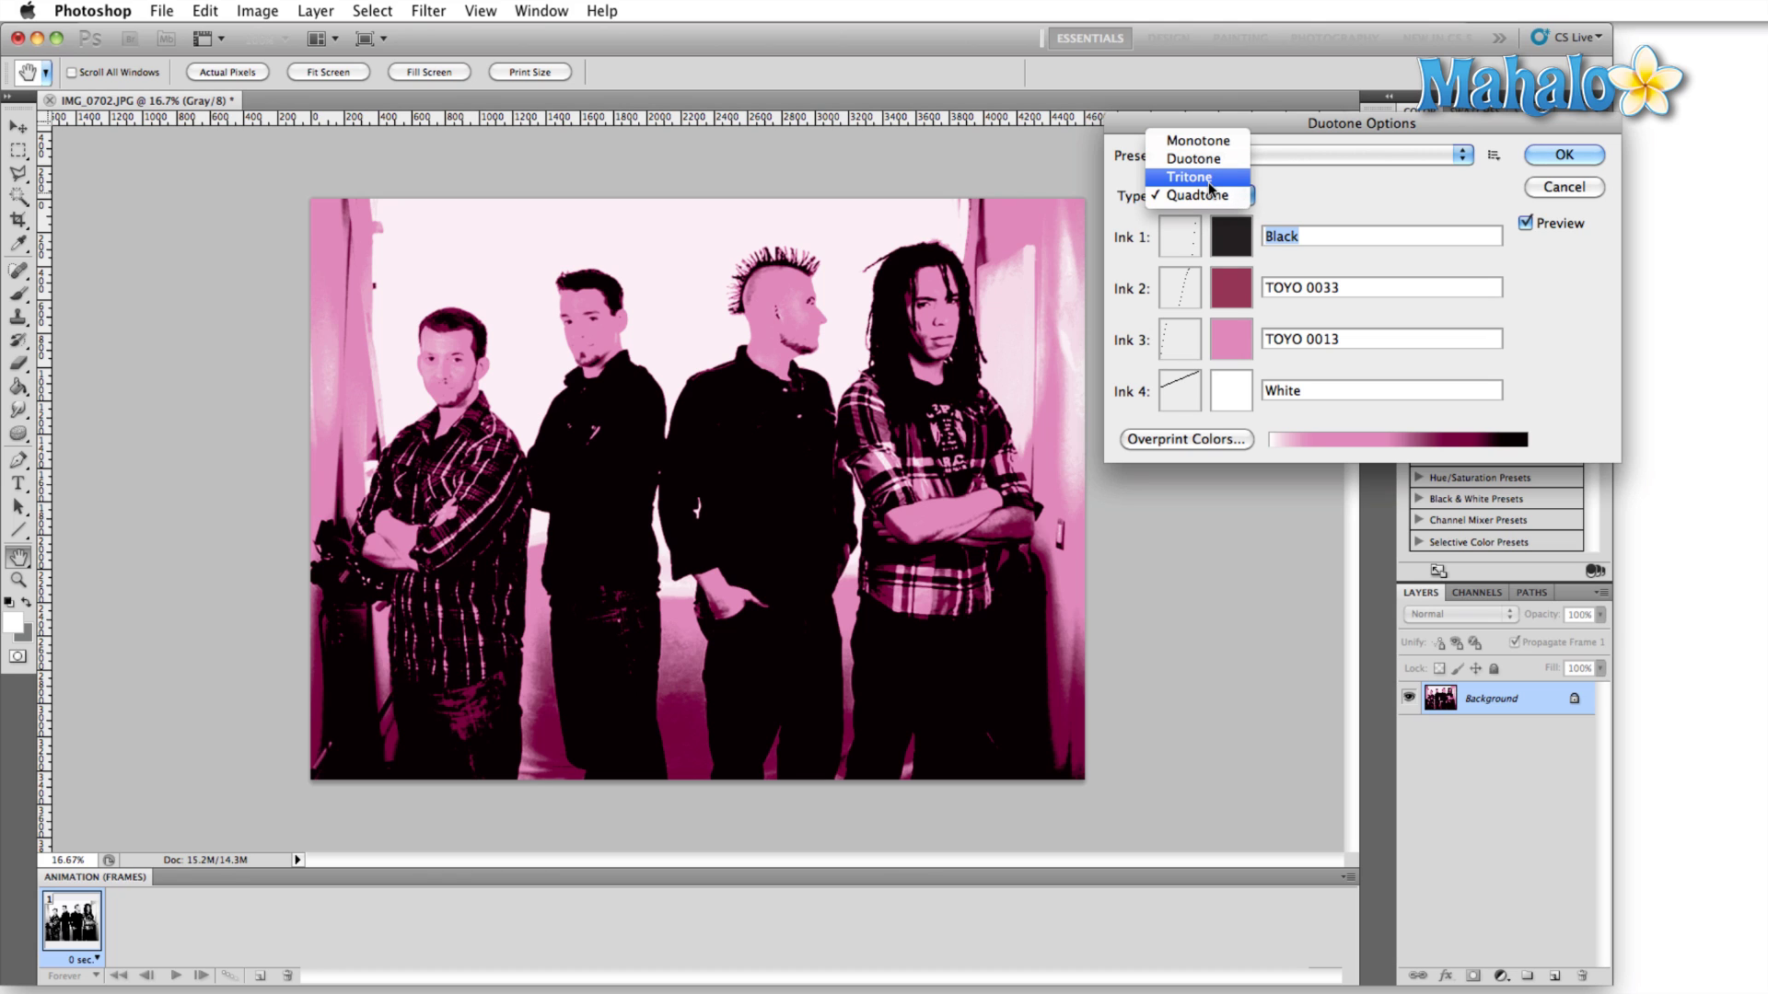
{"action": "left_click", "coordinate": [1279, 203]}
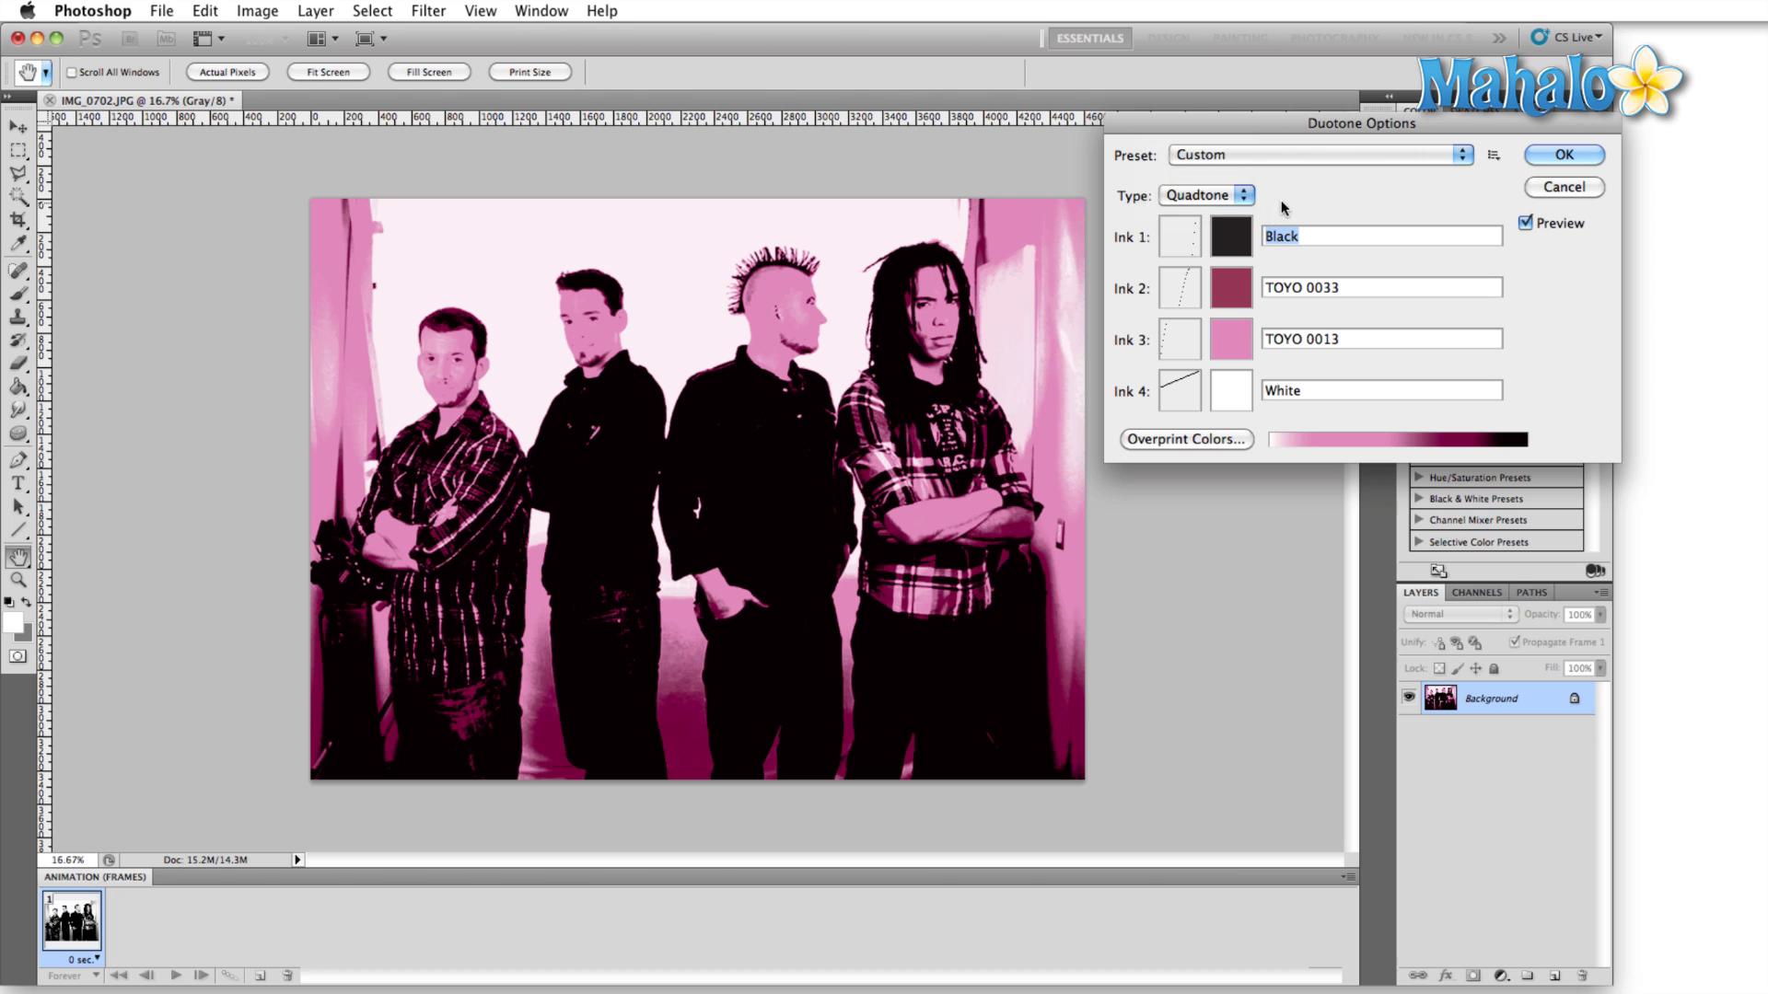
Set Ink 2 to yellow TOYO 0192, flatten the pink Ink 3 curve, and apply
{"action": "left_click", "coordinate": [1239, 280]}
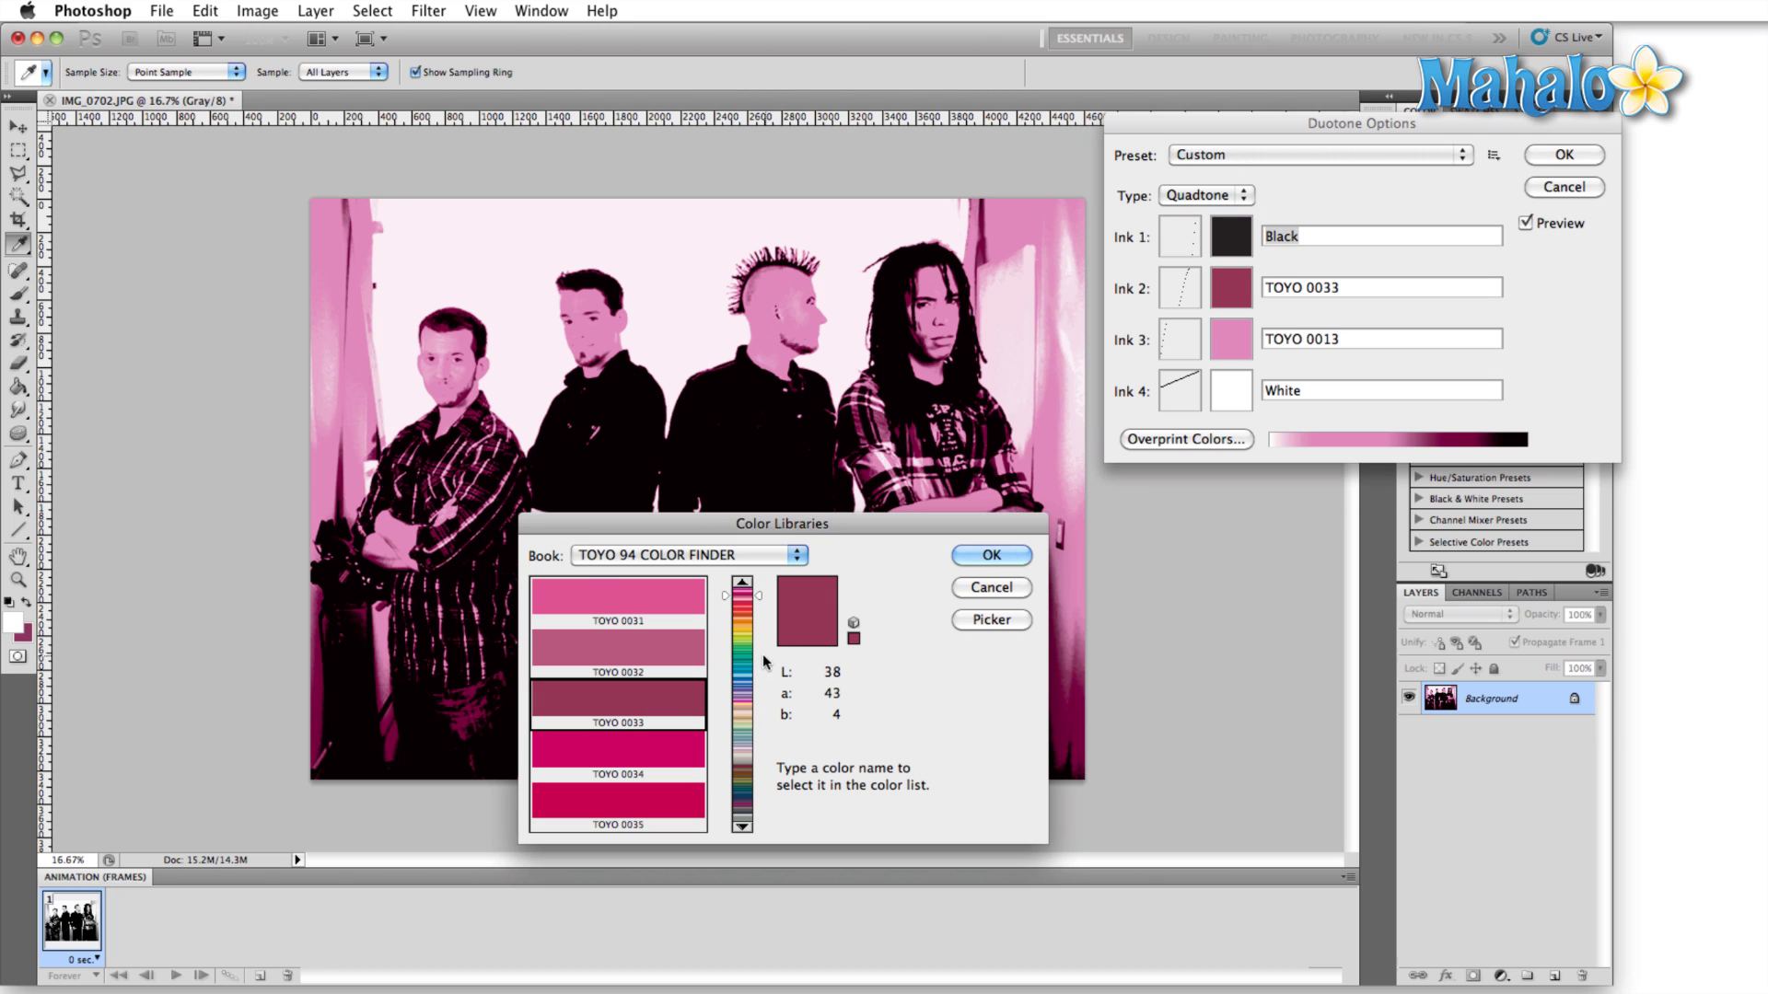
{"action": "left_click", "coordinate": [746, 629]}
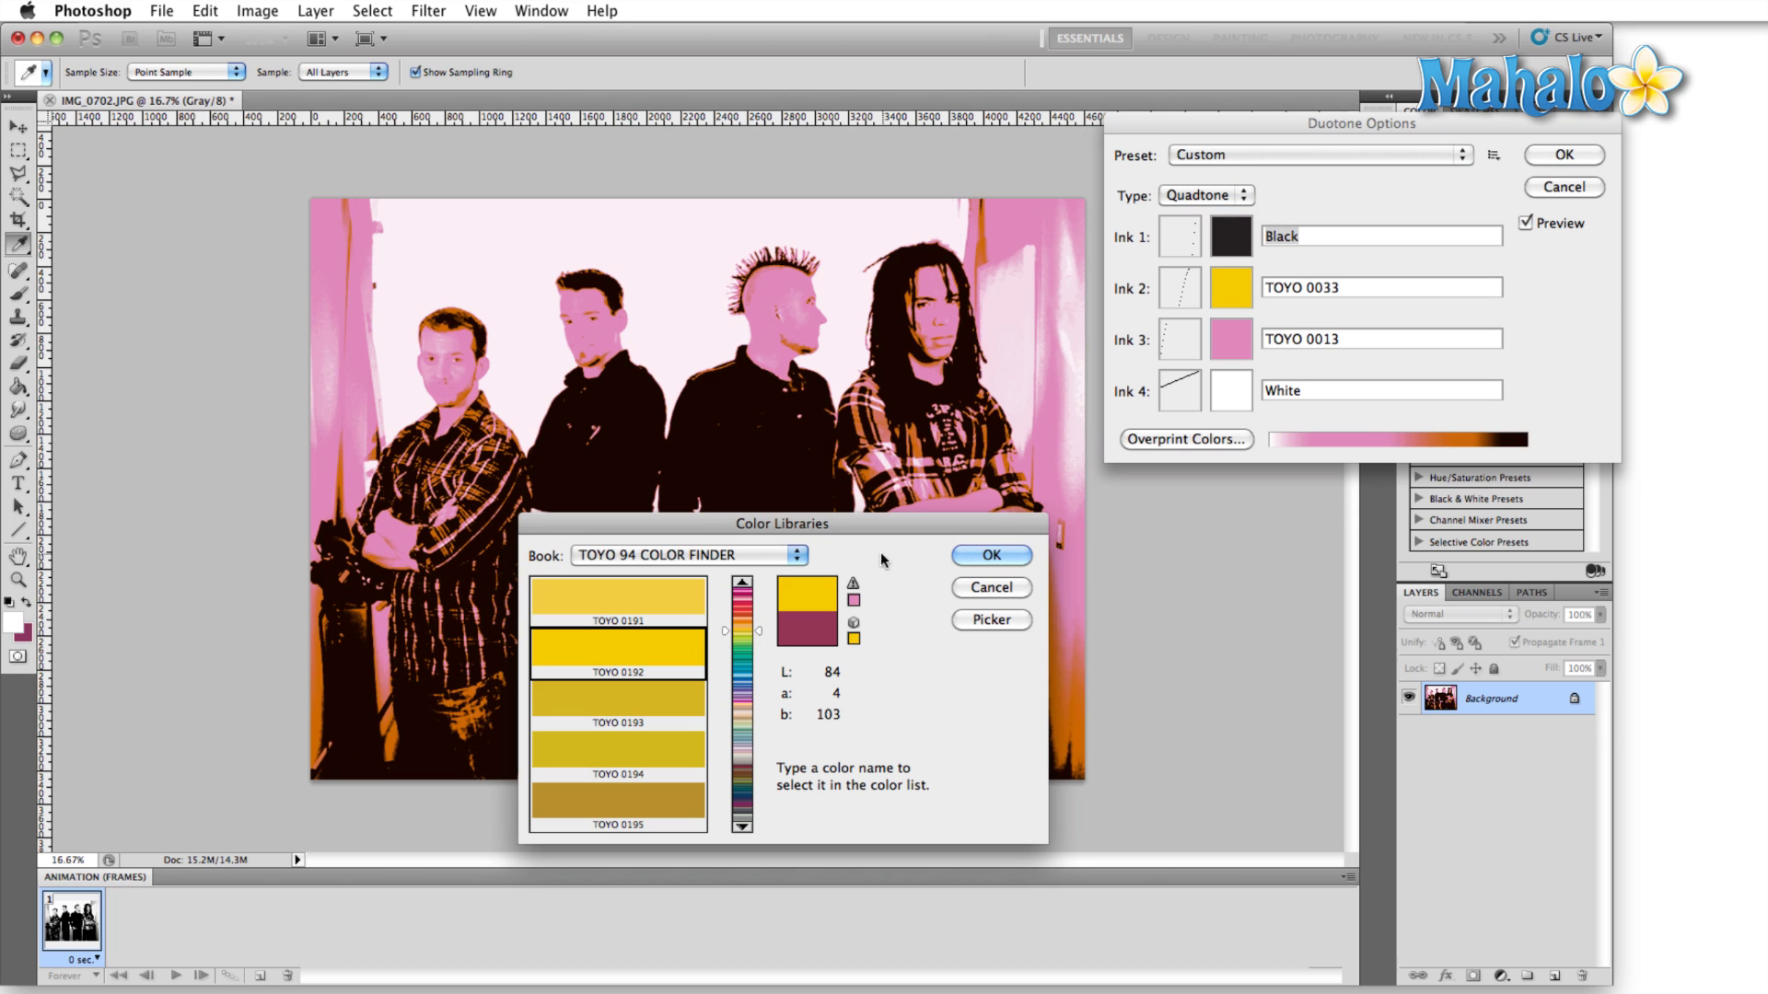
{"action": "left_click", "coordinate": [1015, 556]}
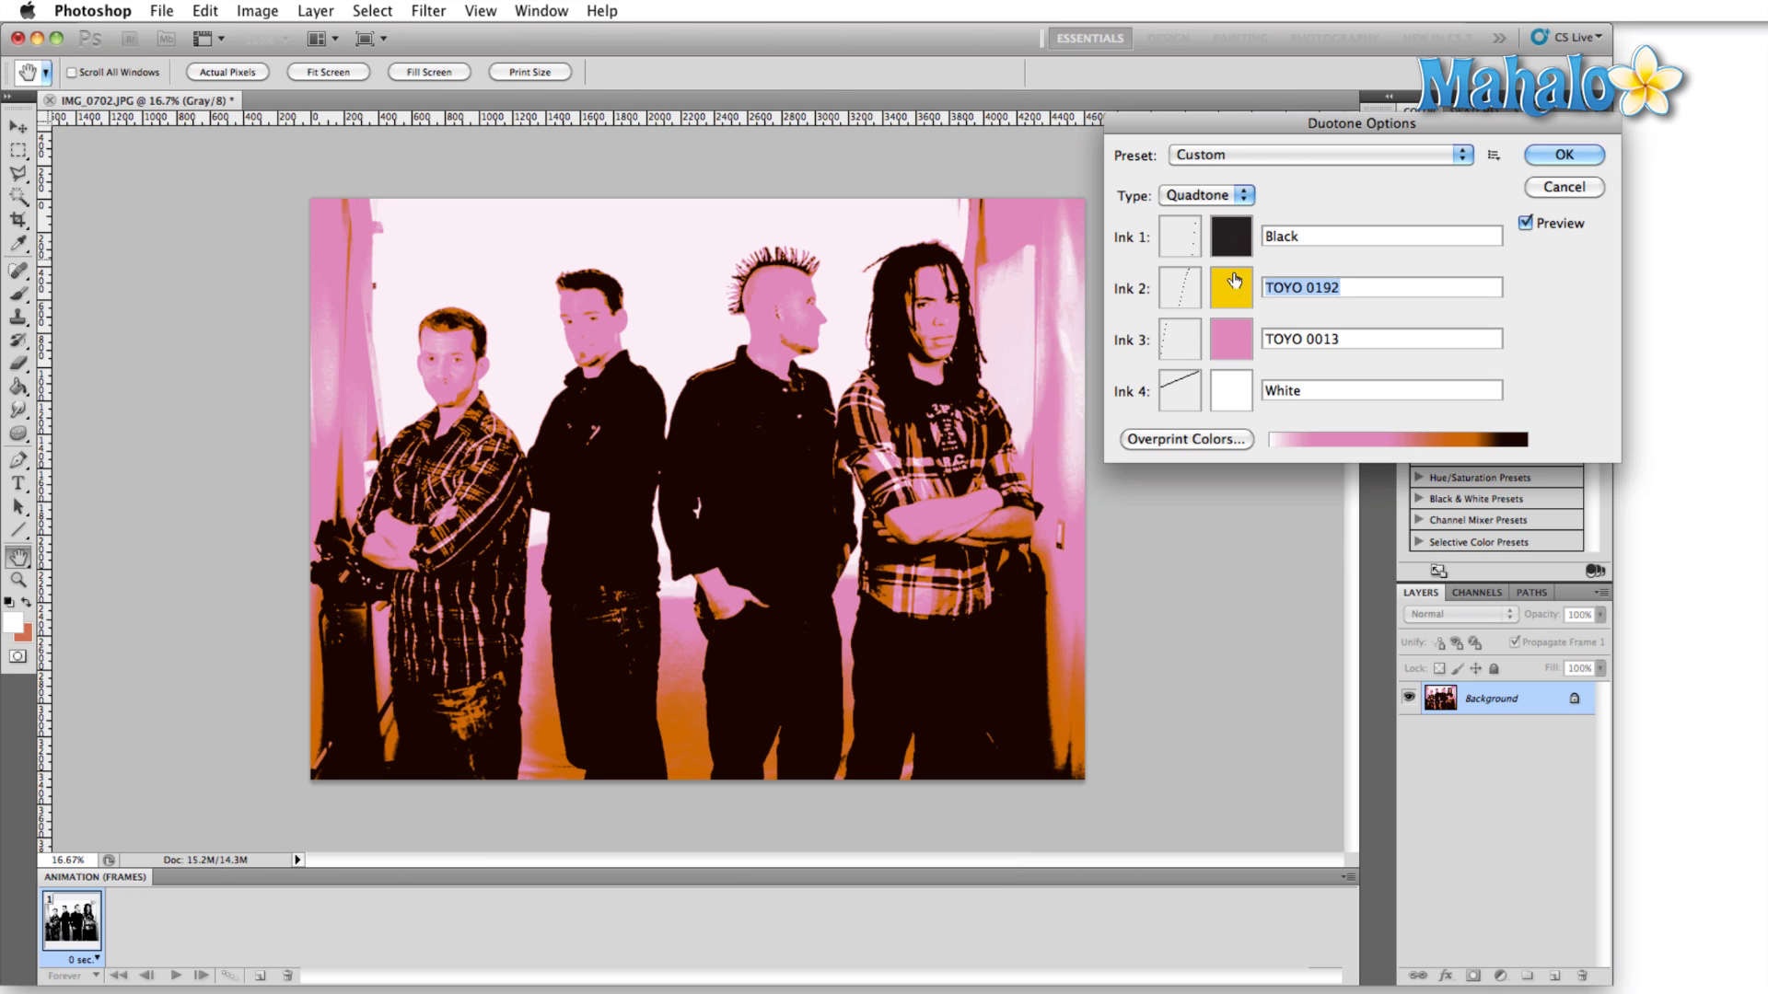
{"action": "left_click", "coordinate": [1168, 329]}
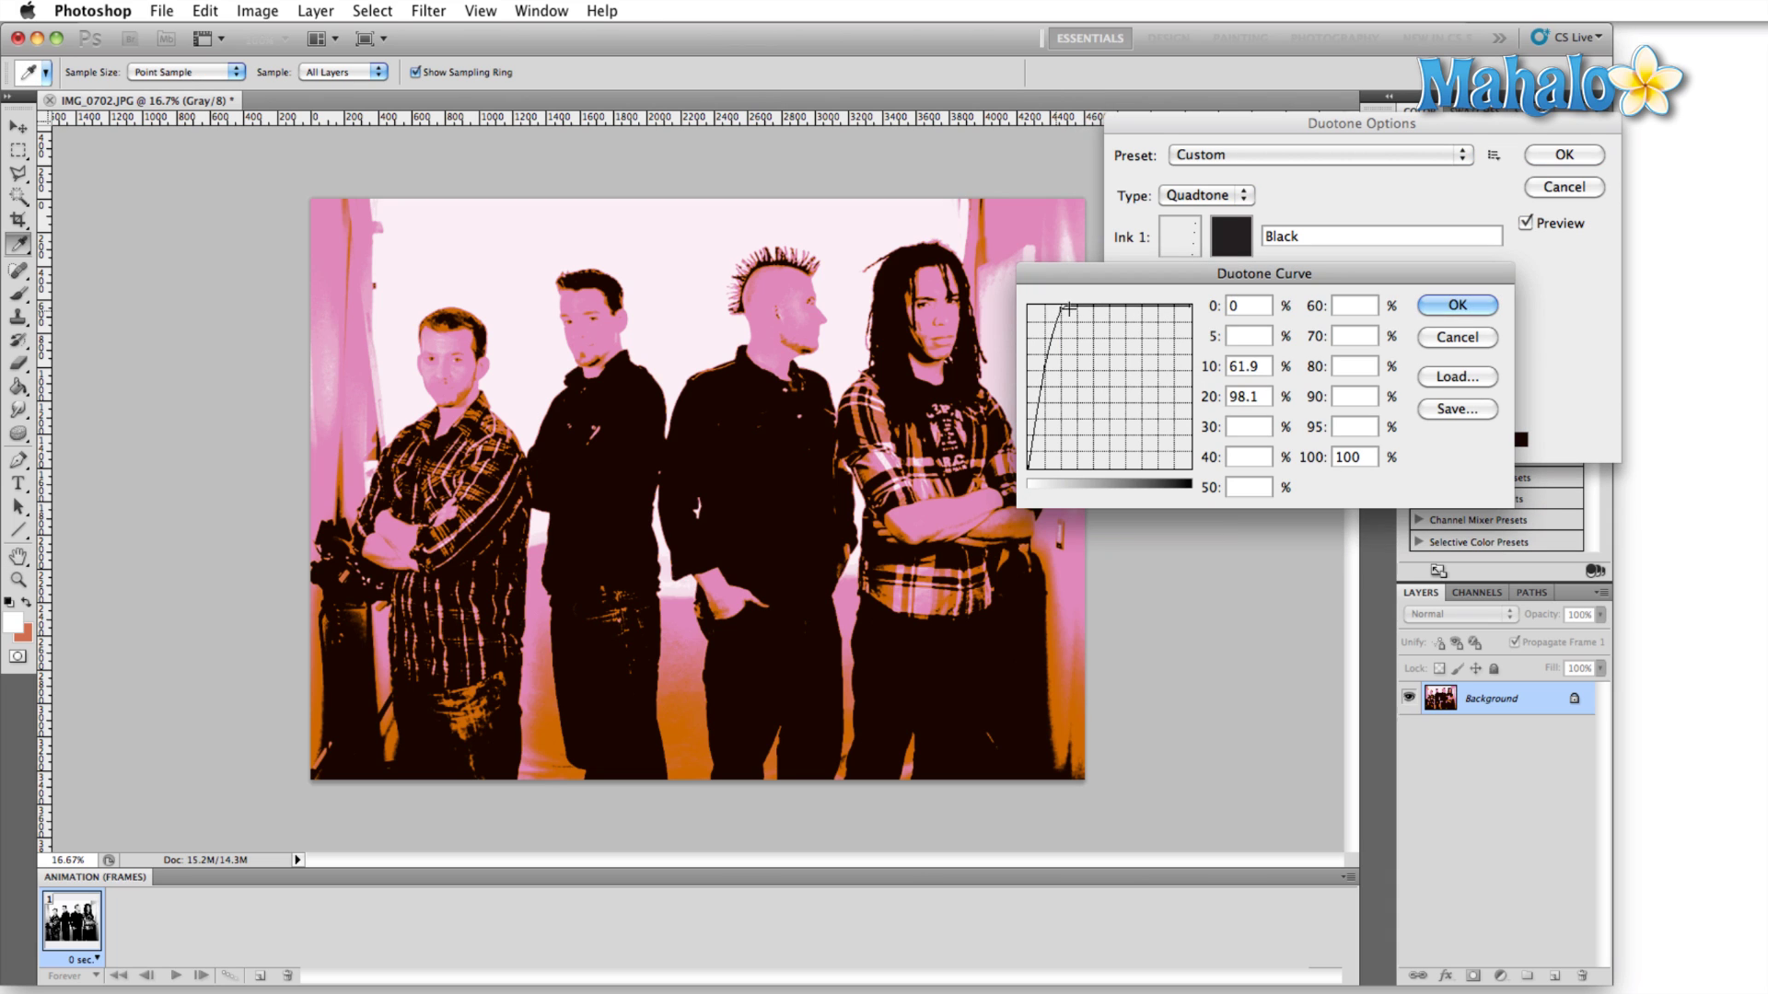
{"action": "left_click_drag", "start_coordinate": [1068, 308], "coordinate": [1052, 387]}
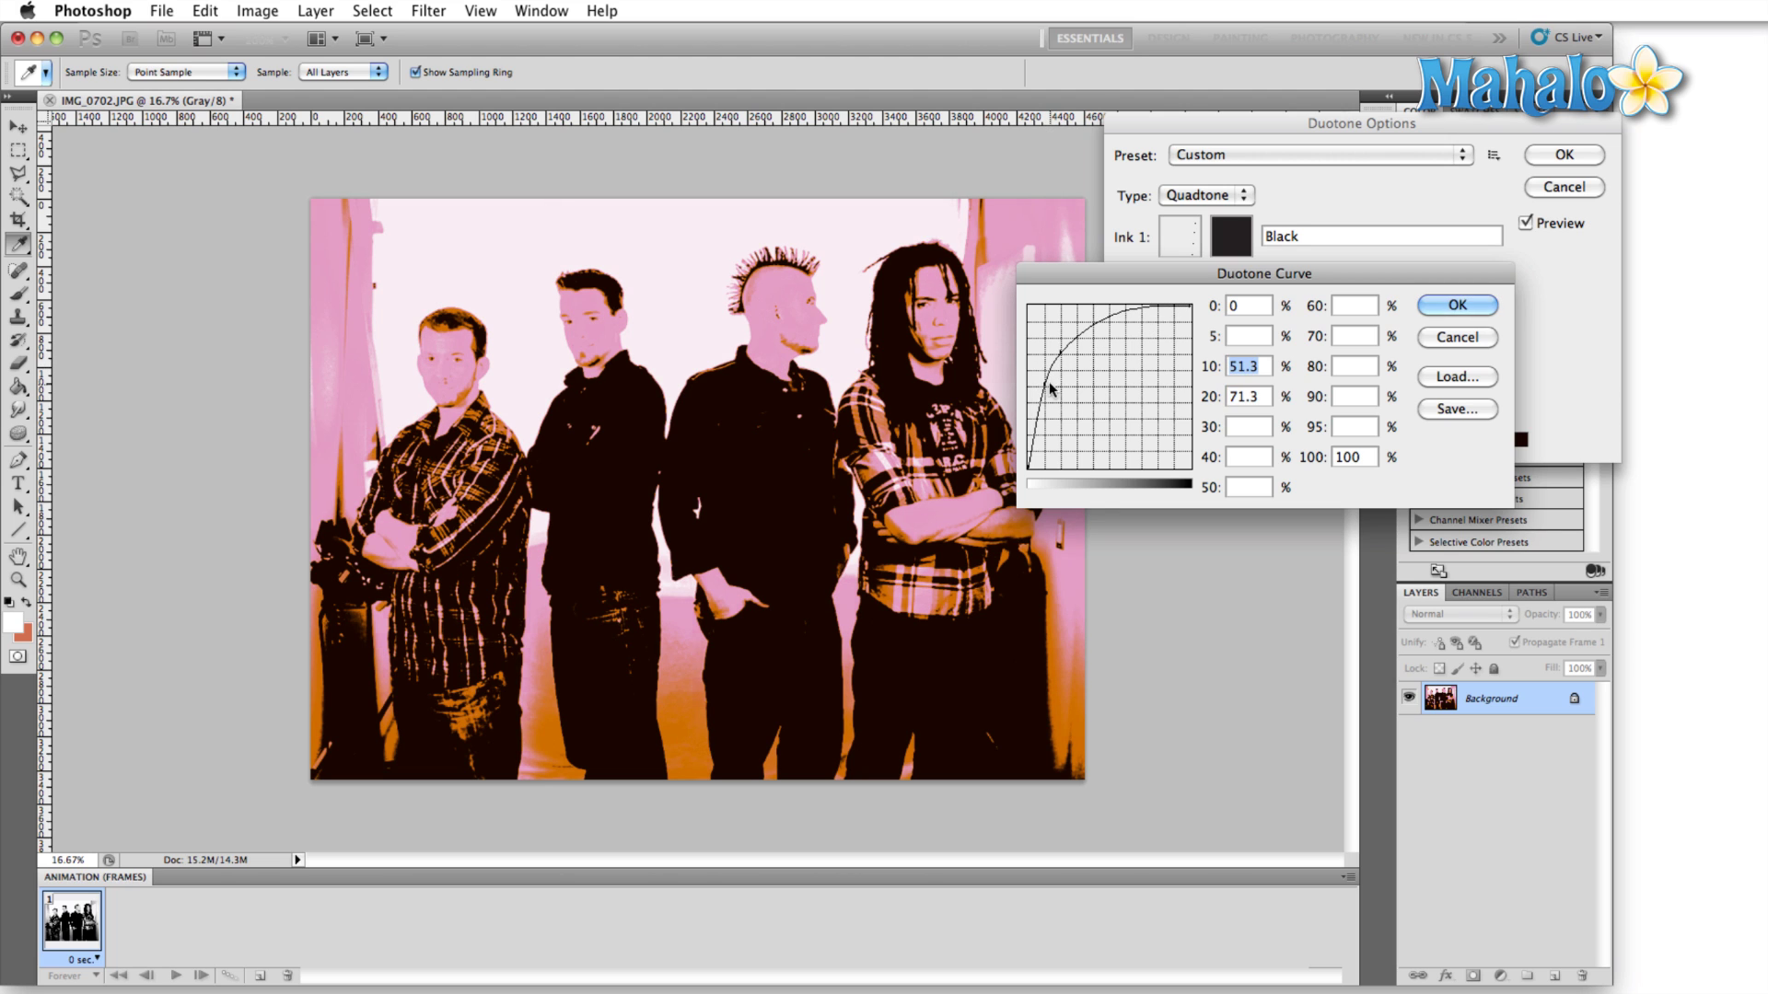
{"action": "key", "text": "Return"}
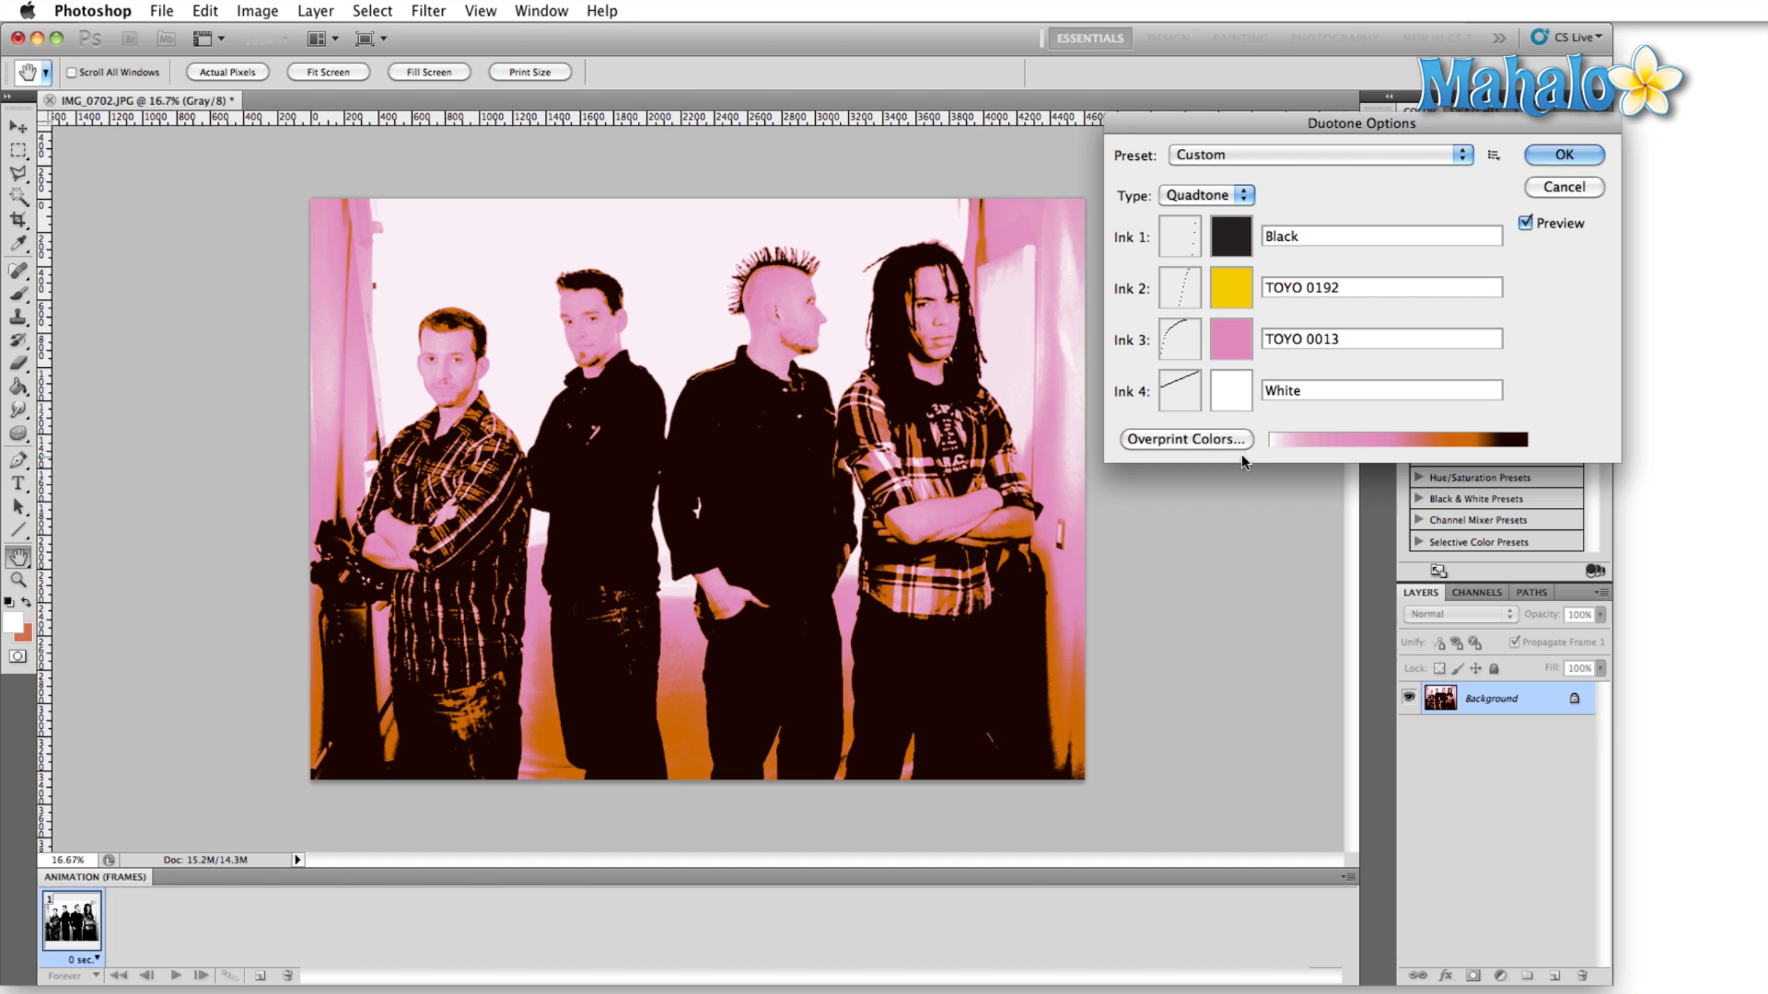
{"action": "left_click", "coordinate": [1564, 157]}
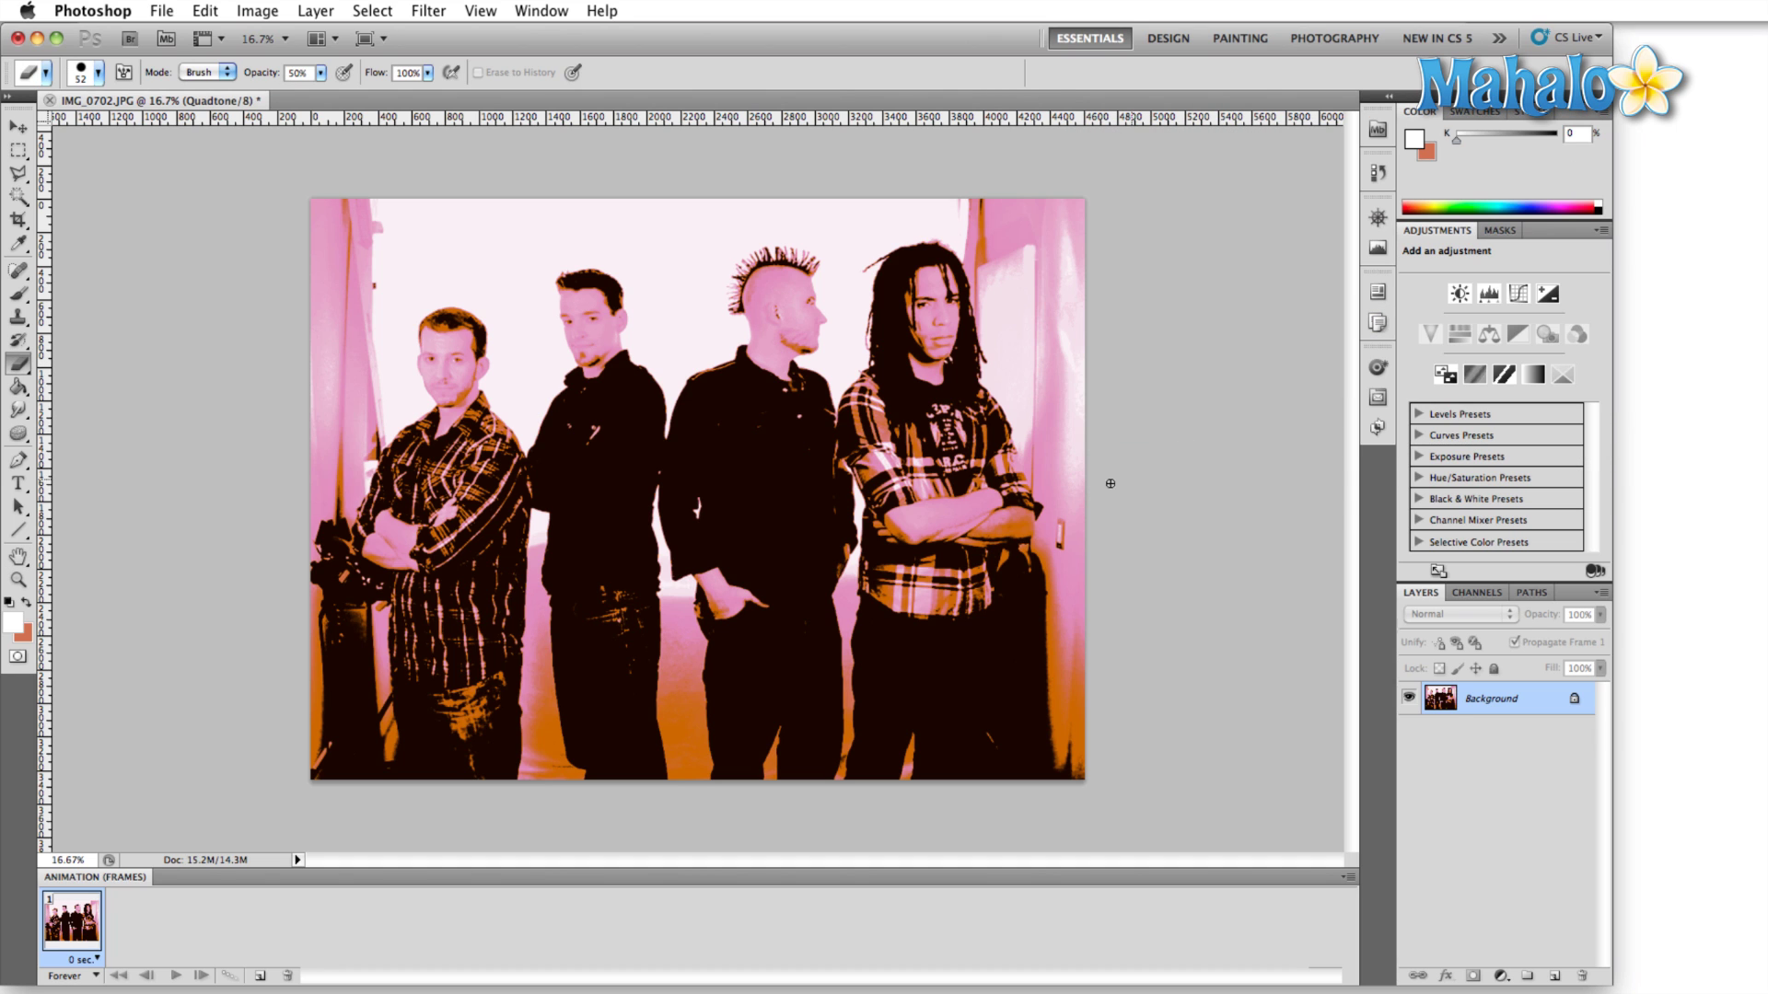
Zoom out and convert the quadtone photo to RGB Color
{"action": "scroll", "coordinate": [822, 477], "scroll_direction": "down", "scroll_amount": 2, "text": "alt"}
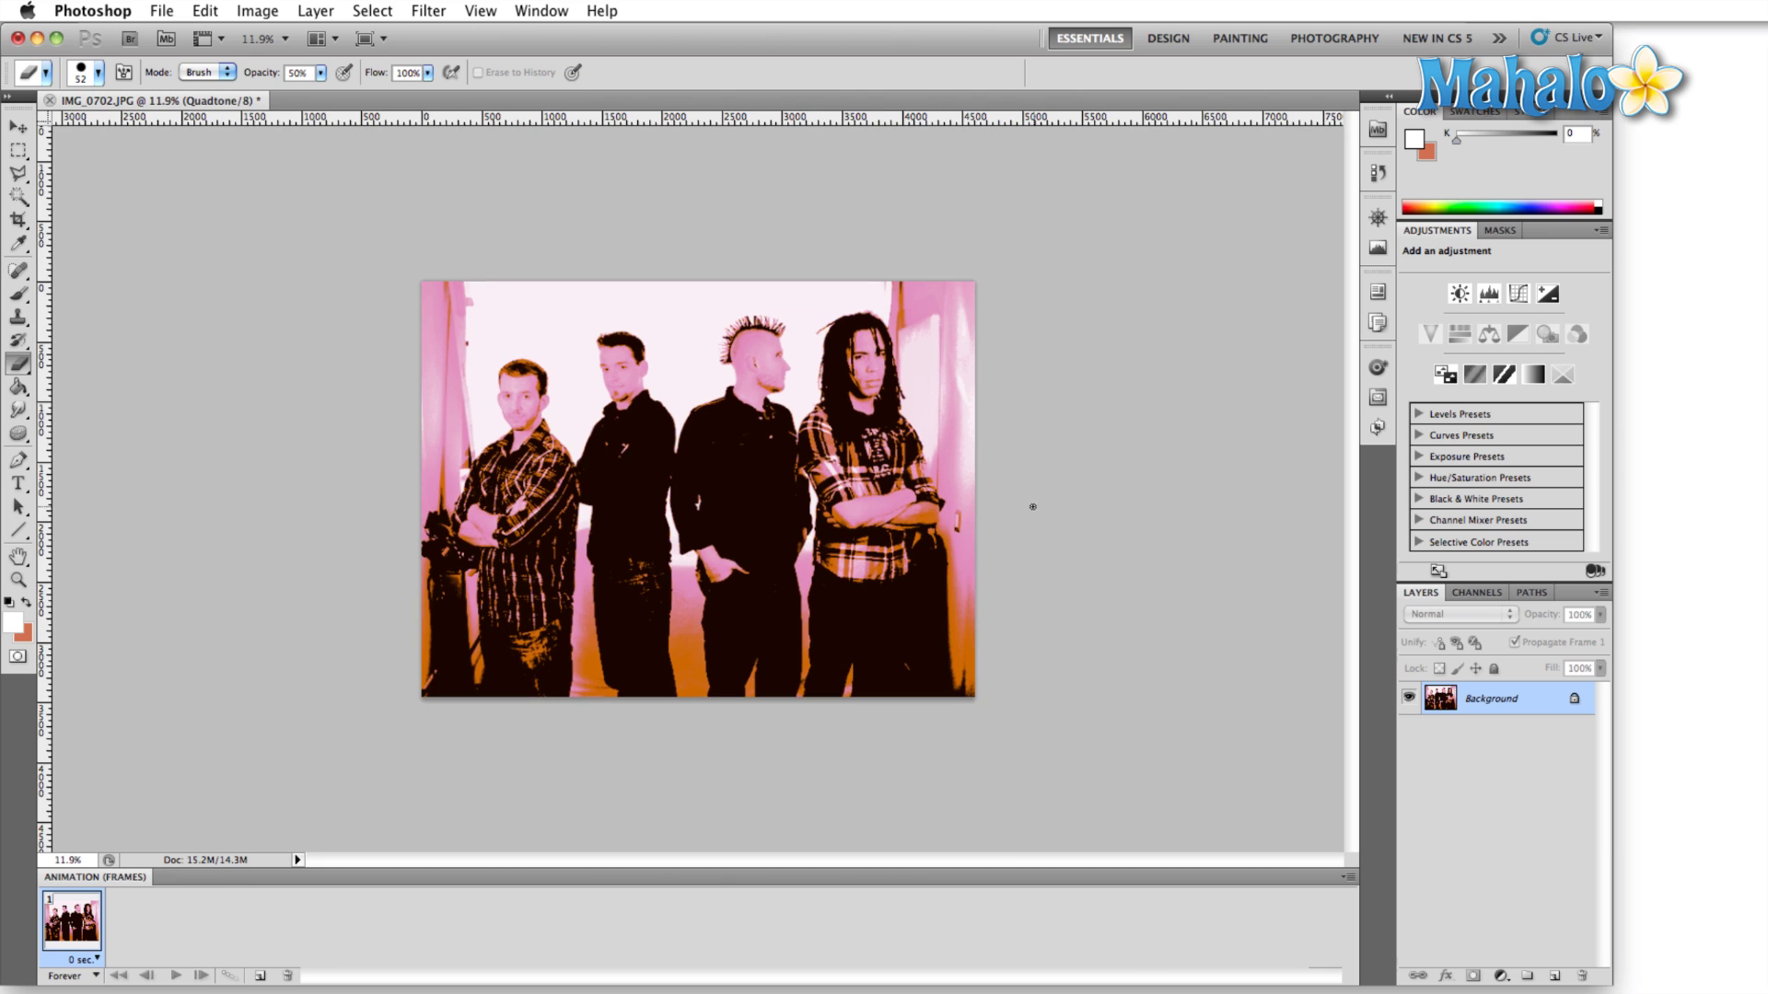
{"action": "left_click", "coordinate": [270, 14]}
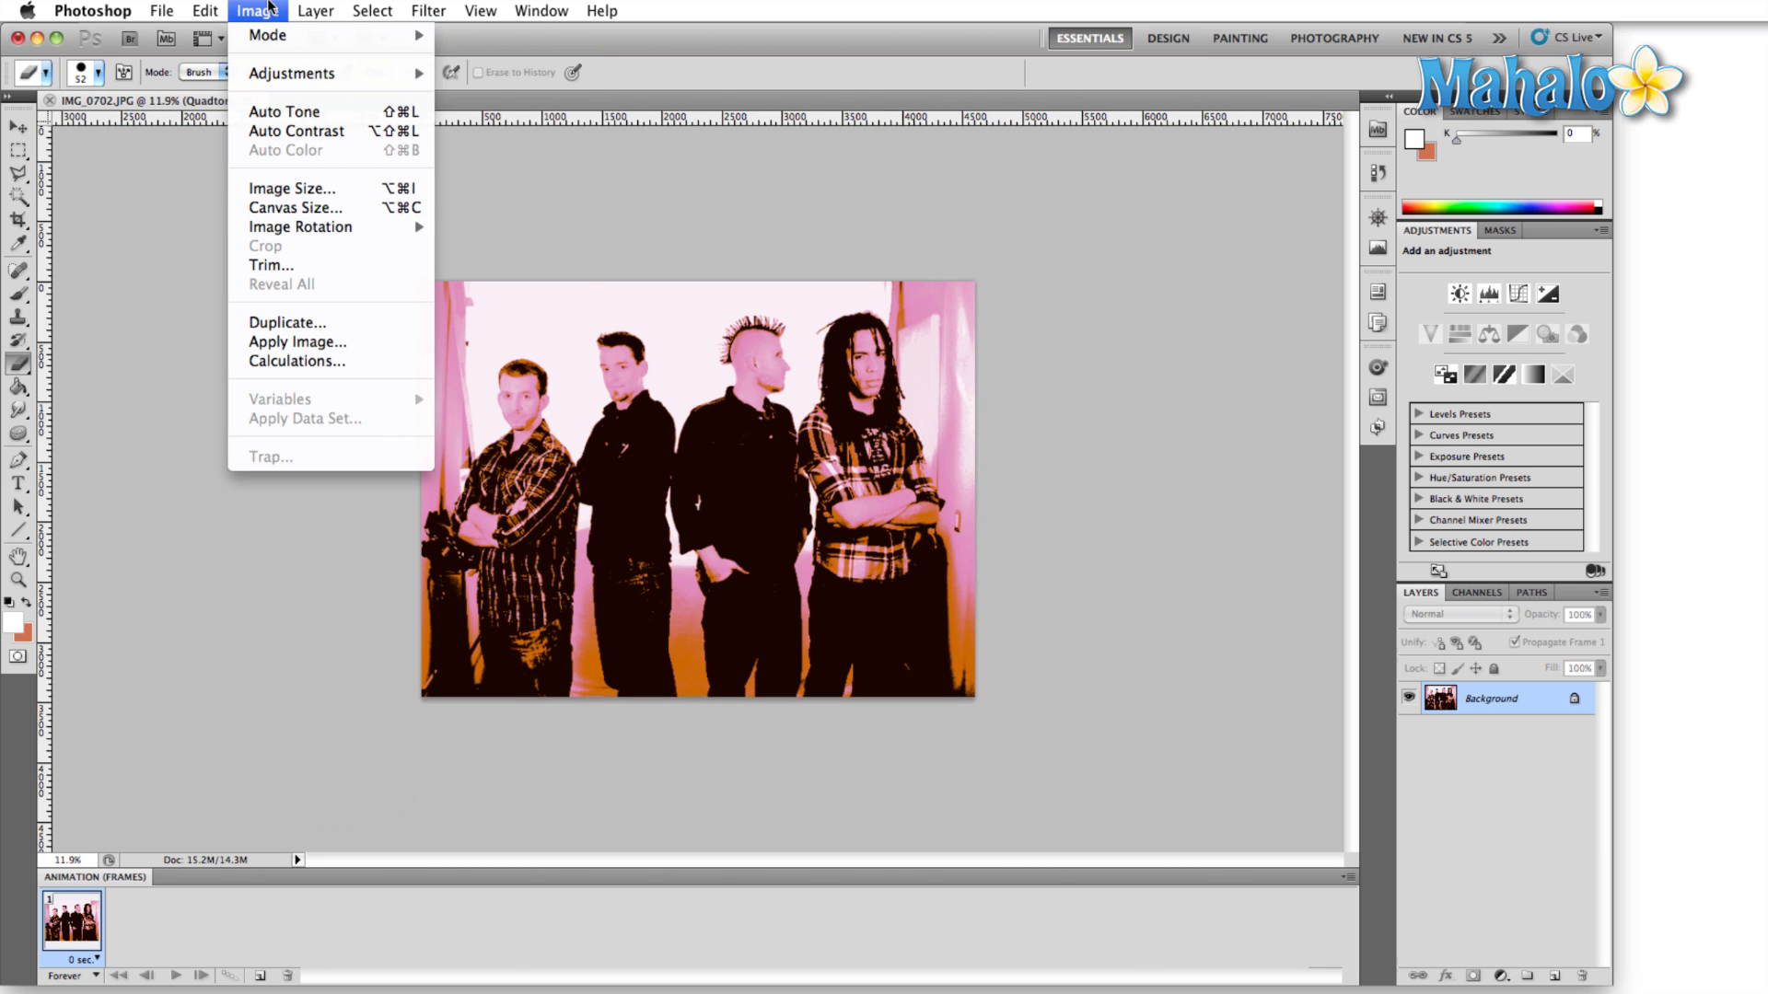
{"action": "mouse_move", "coordinate": [272, 42]}
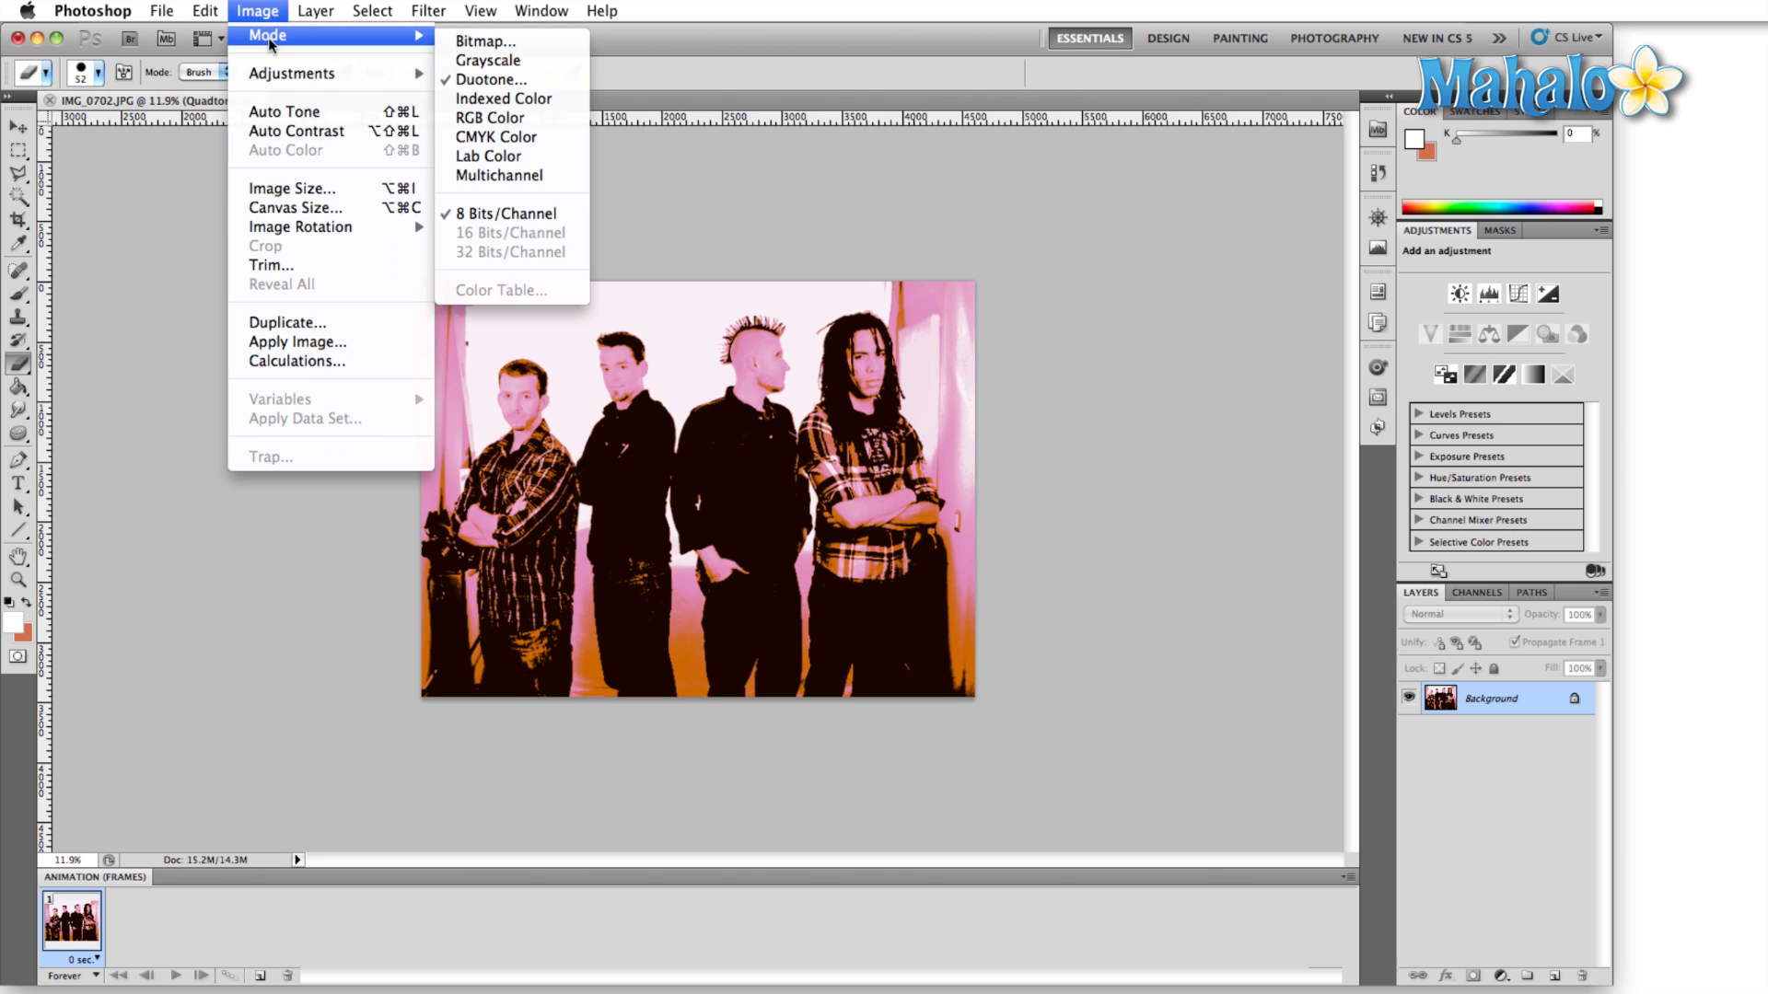
{"action": "left_click", "coordinate": [455, 120]}
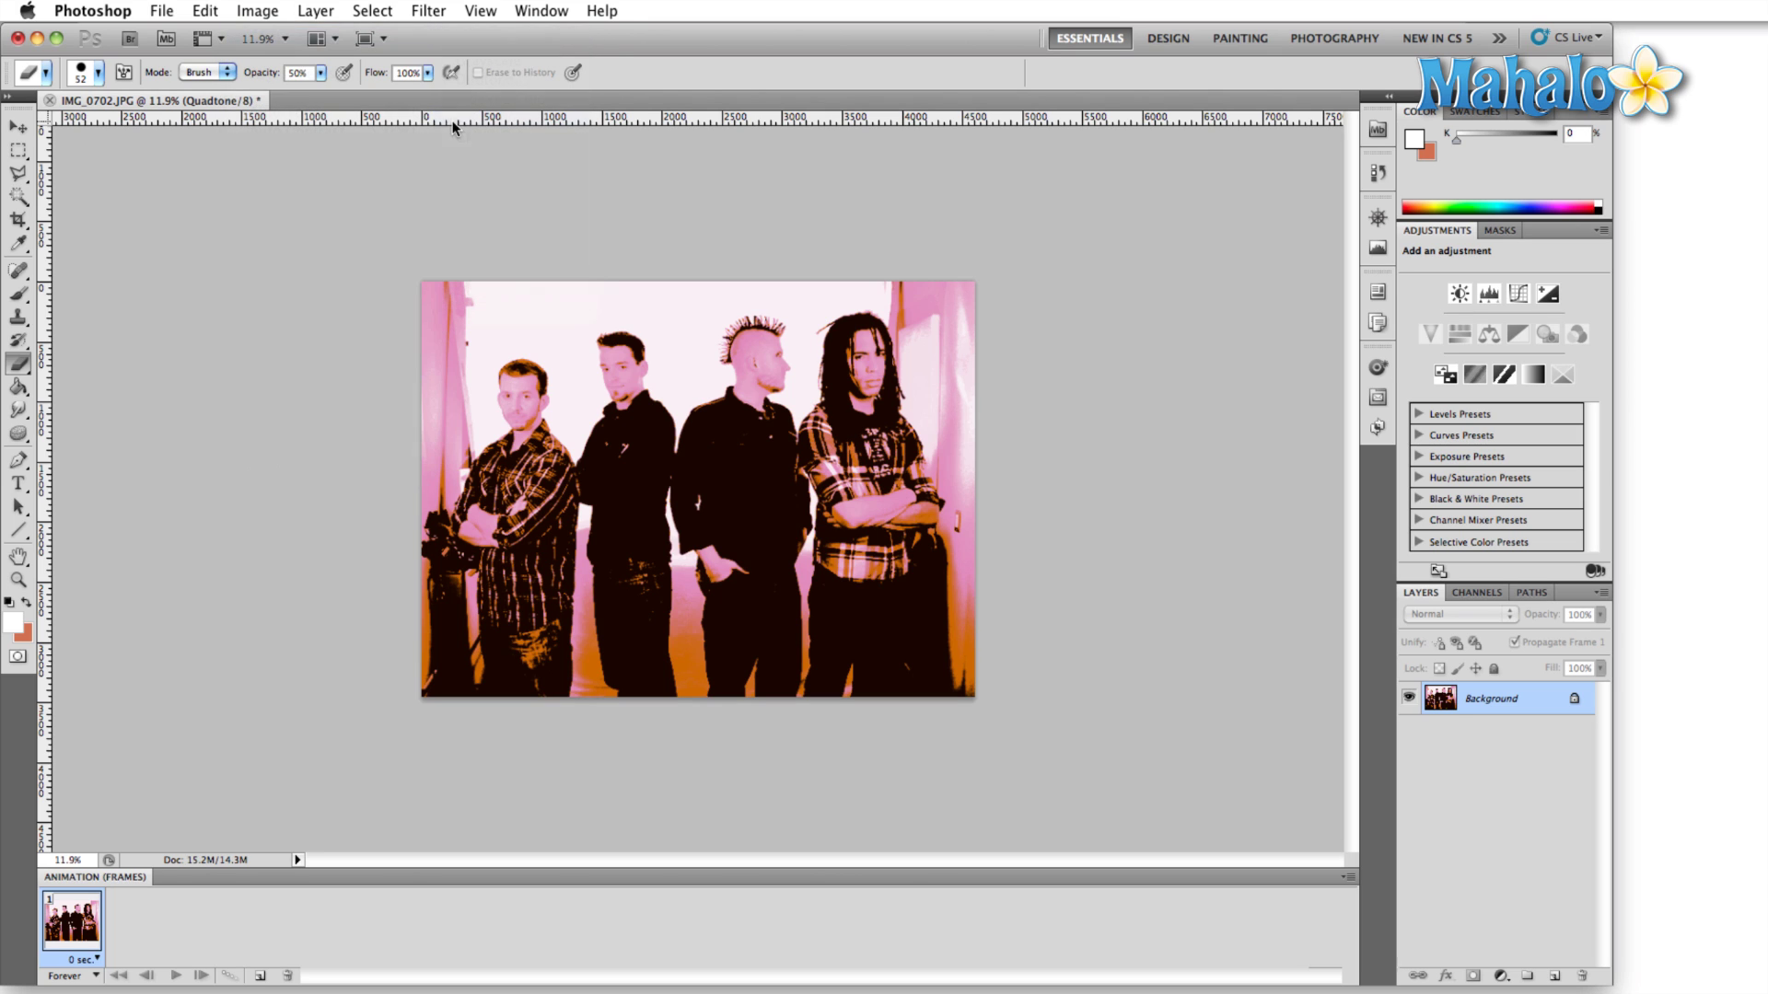
{"action": "left_click", "coordinate": [269, 11]}
{"action": "mouse_move", "coordinate": [332, 39]}
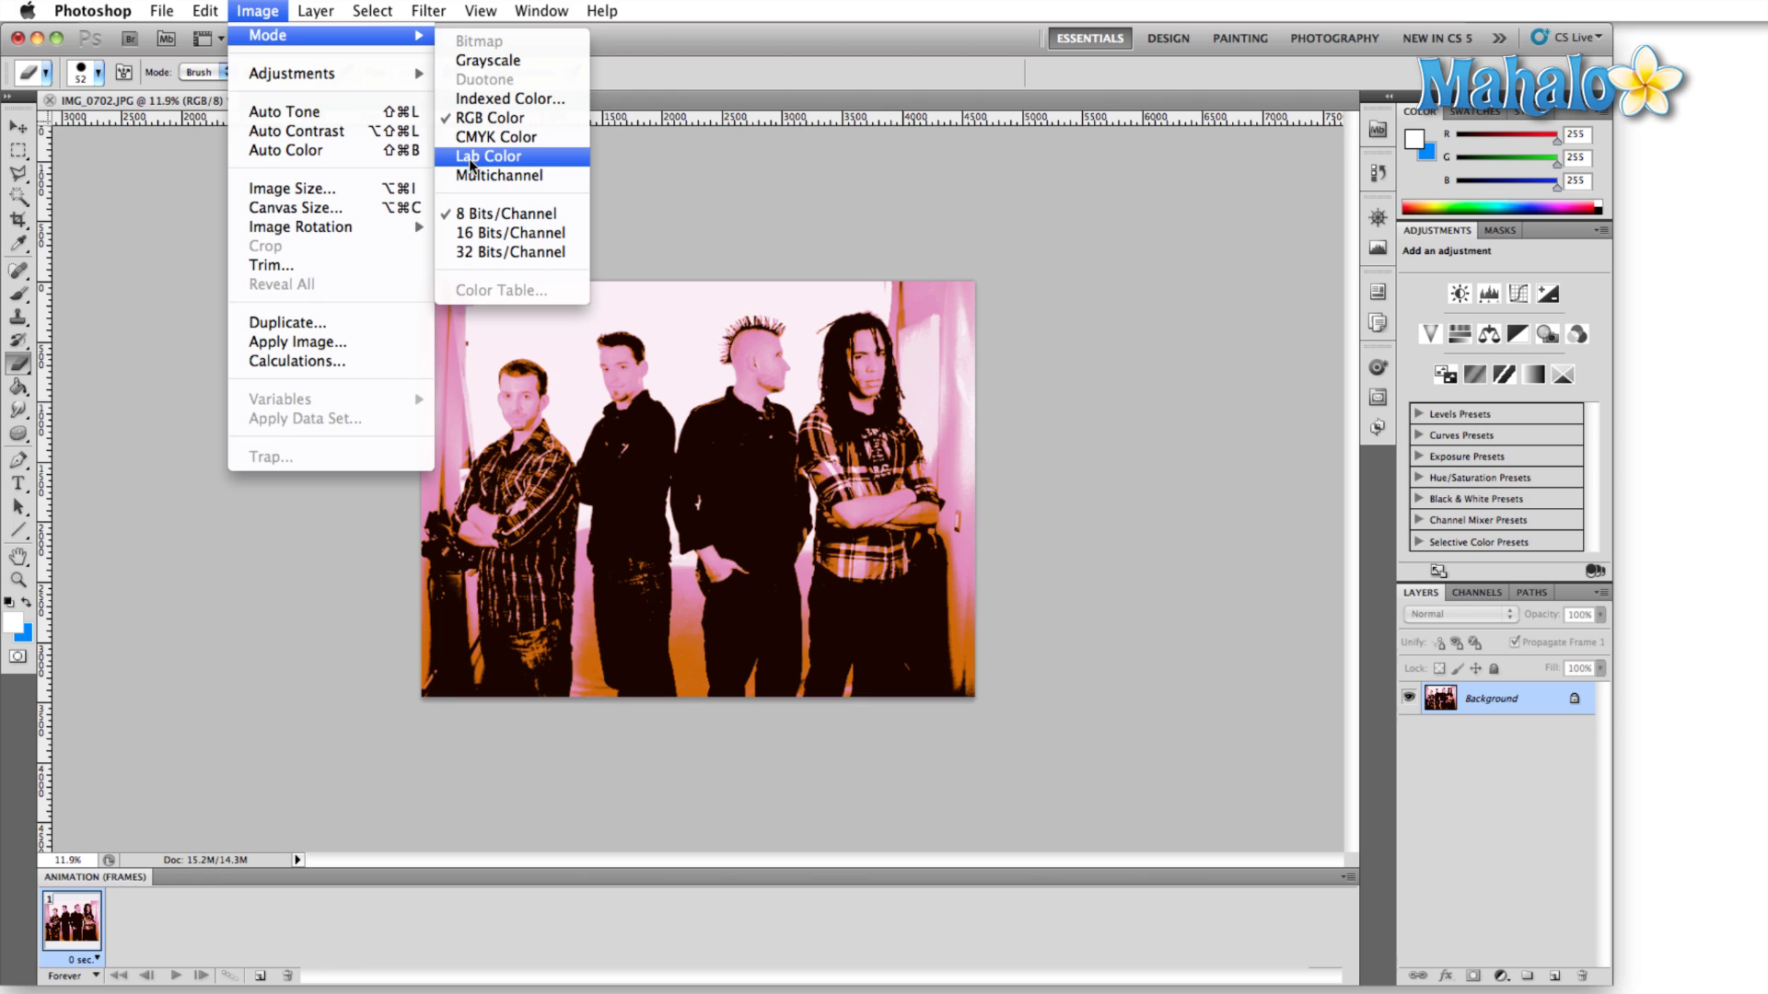
Convert the RGB photo to Lab Color and zoom in on it
{"action": "left_click", "coordinate": [470, 162]}
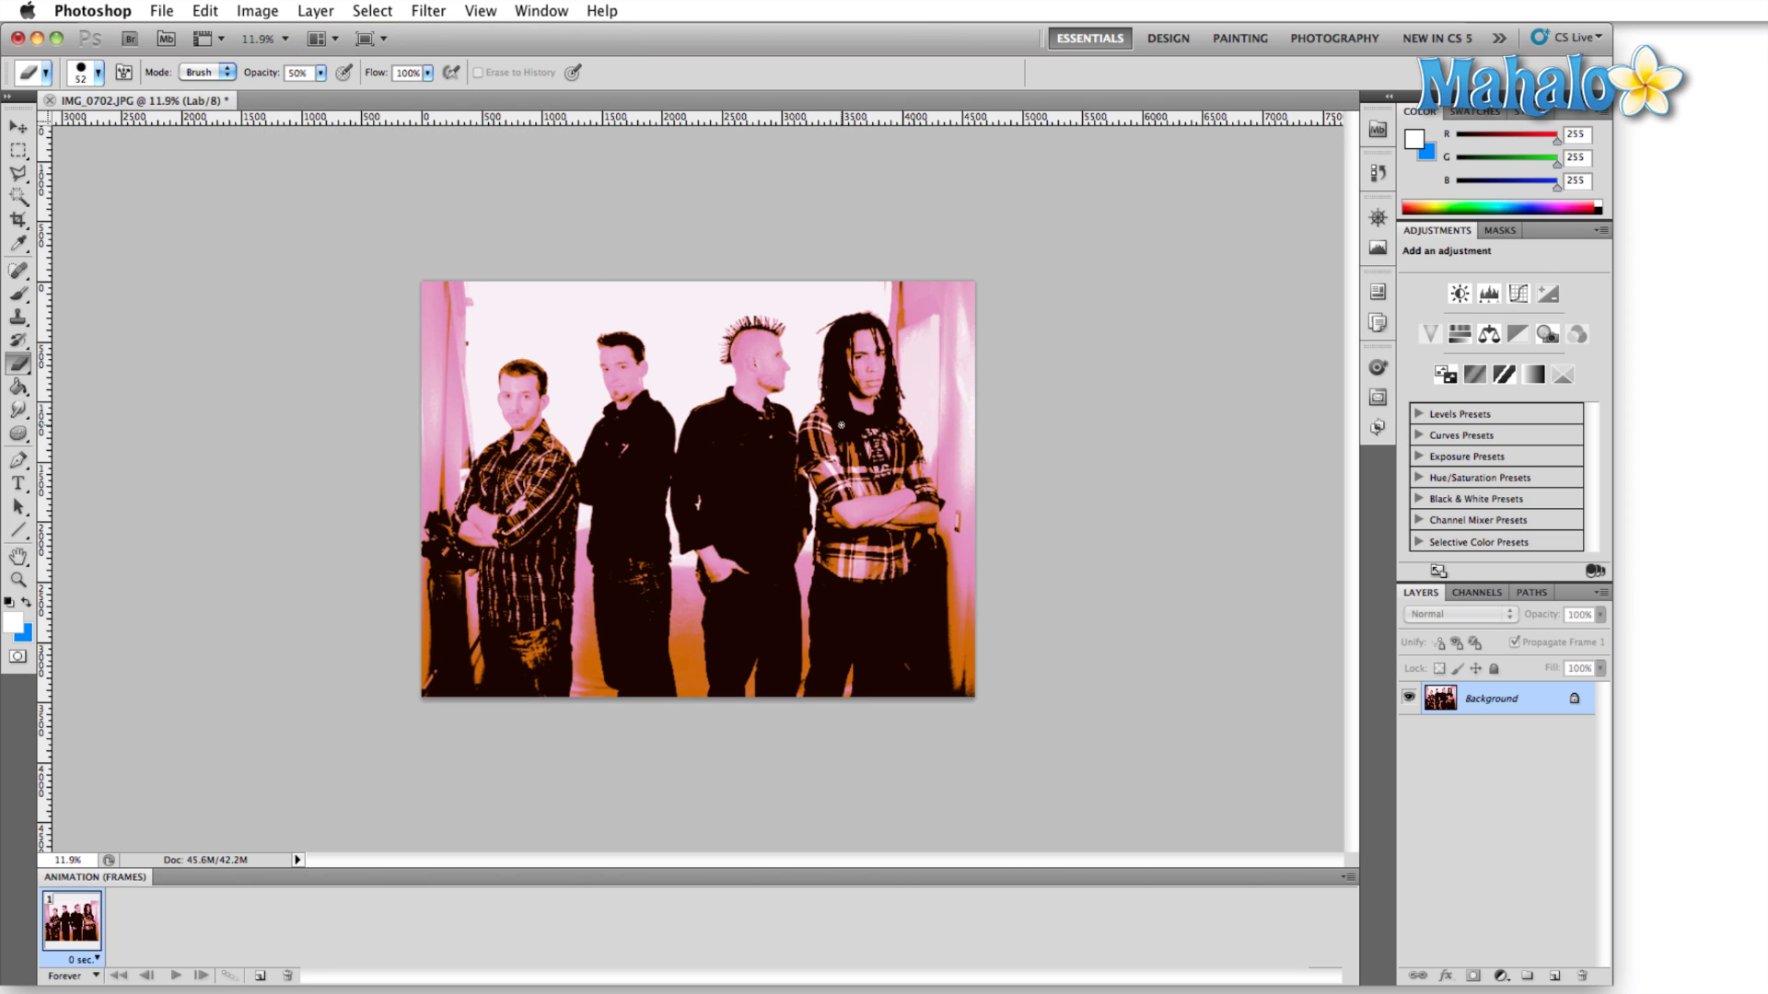
{"action": "key", "text": "super+plus"}
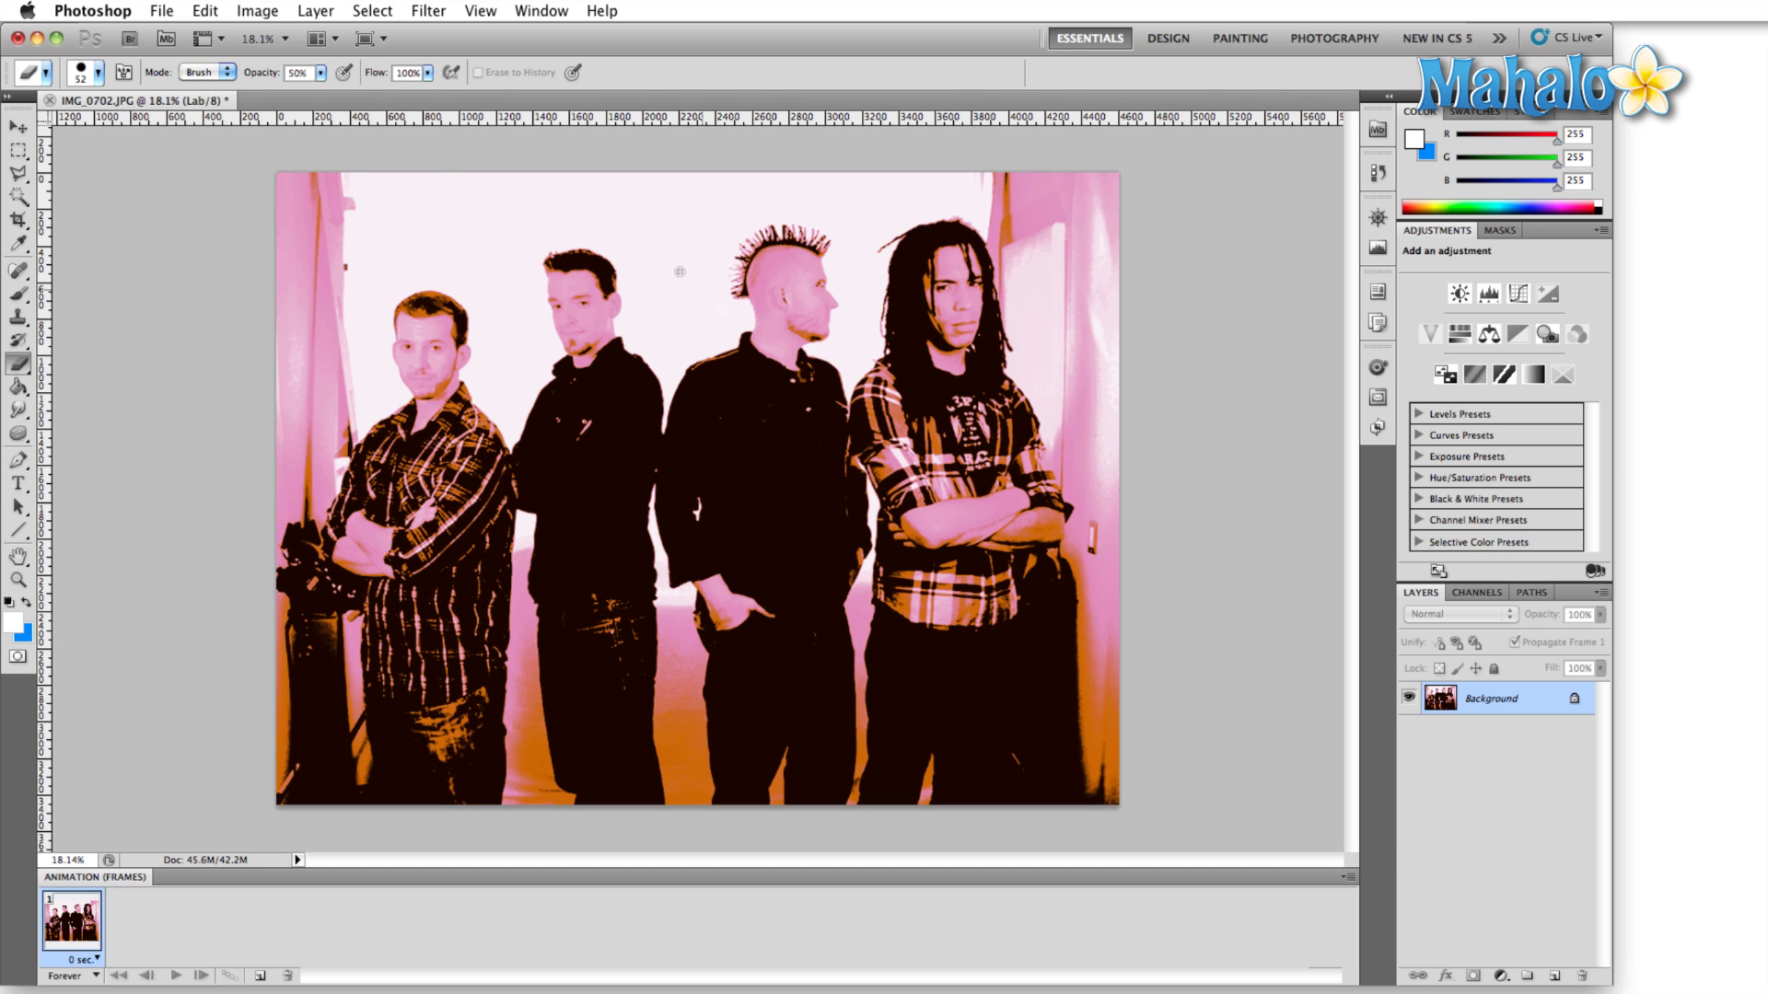
{"action": "left_click", "coordinate": [256, 10]}
Convert the photo to Multichannel and show its Channels list
{"action": "mouse_move", "coordinate": [272, 36]}
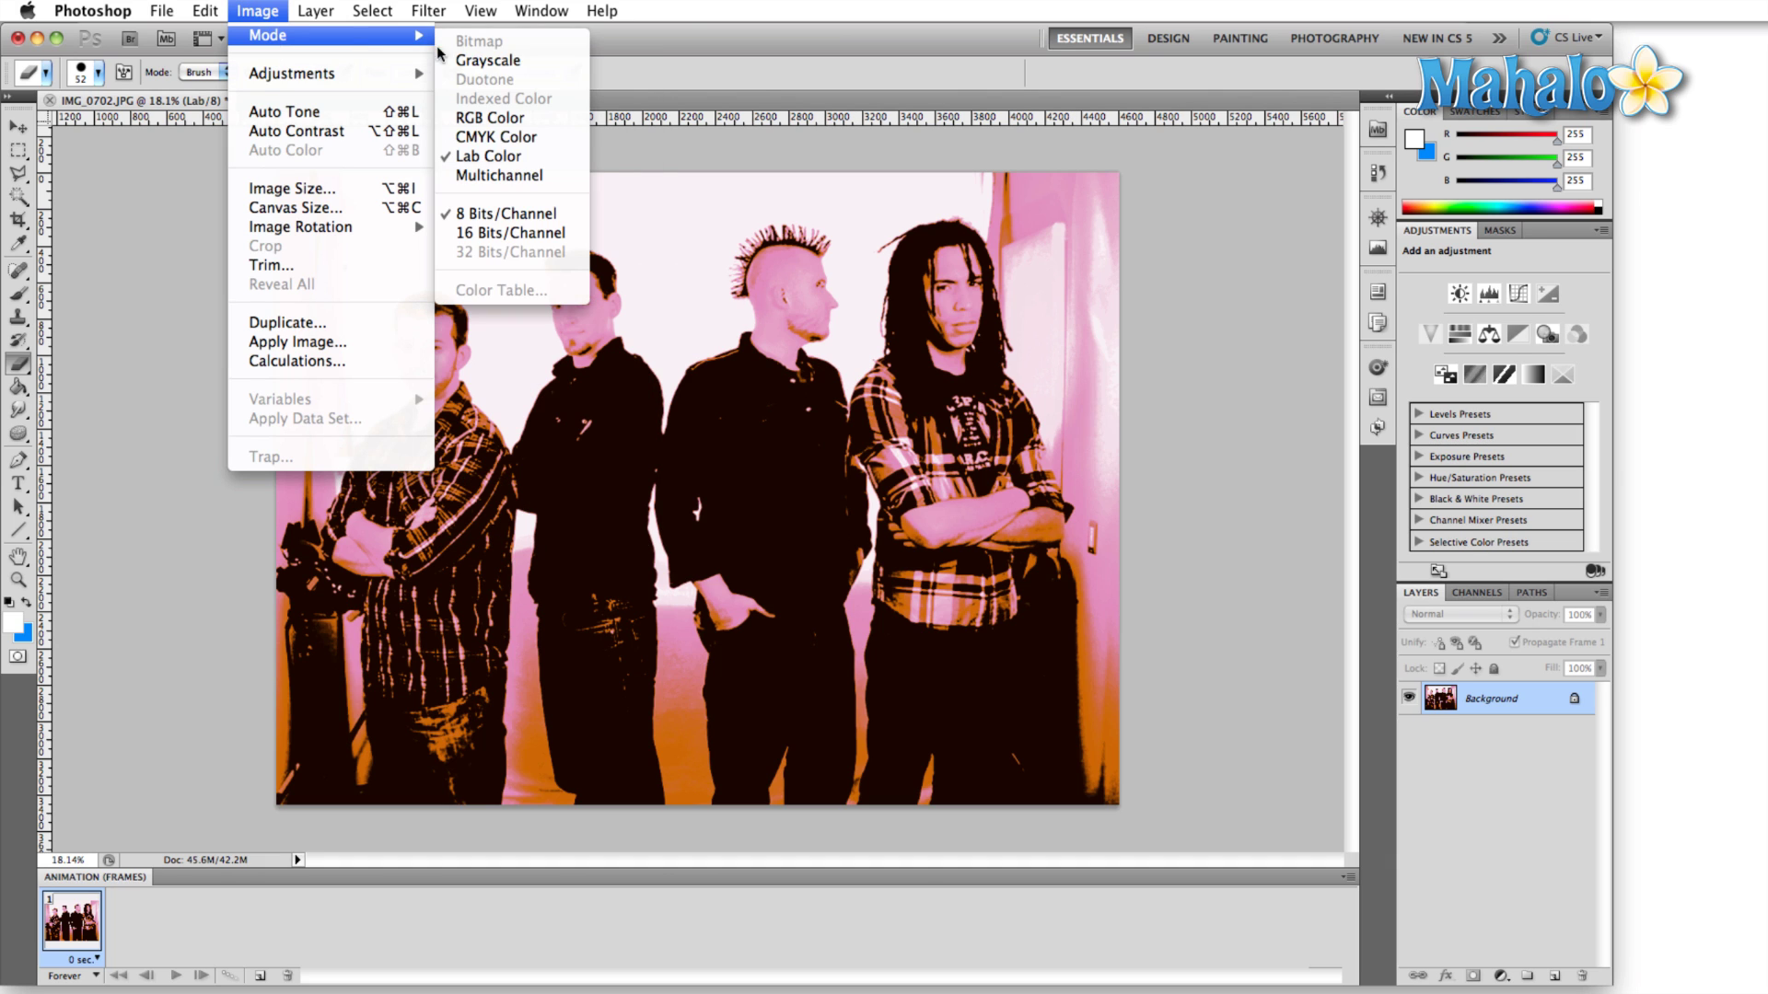
{"action": "left_click", "coordinate": [503, 178]}
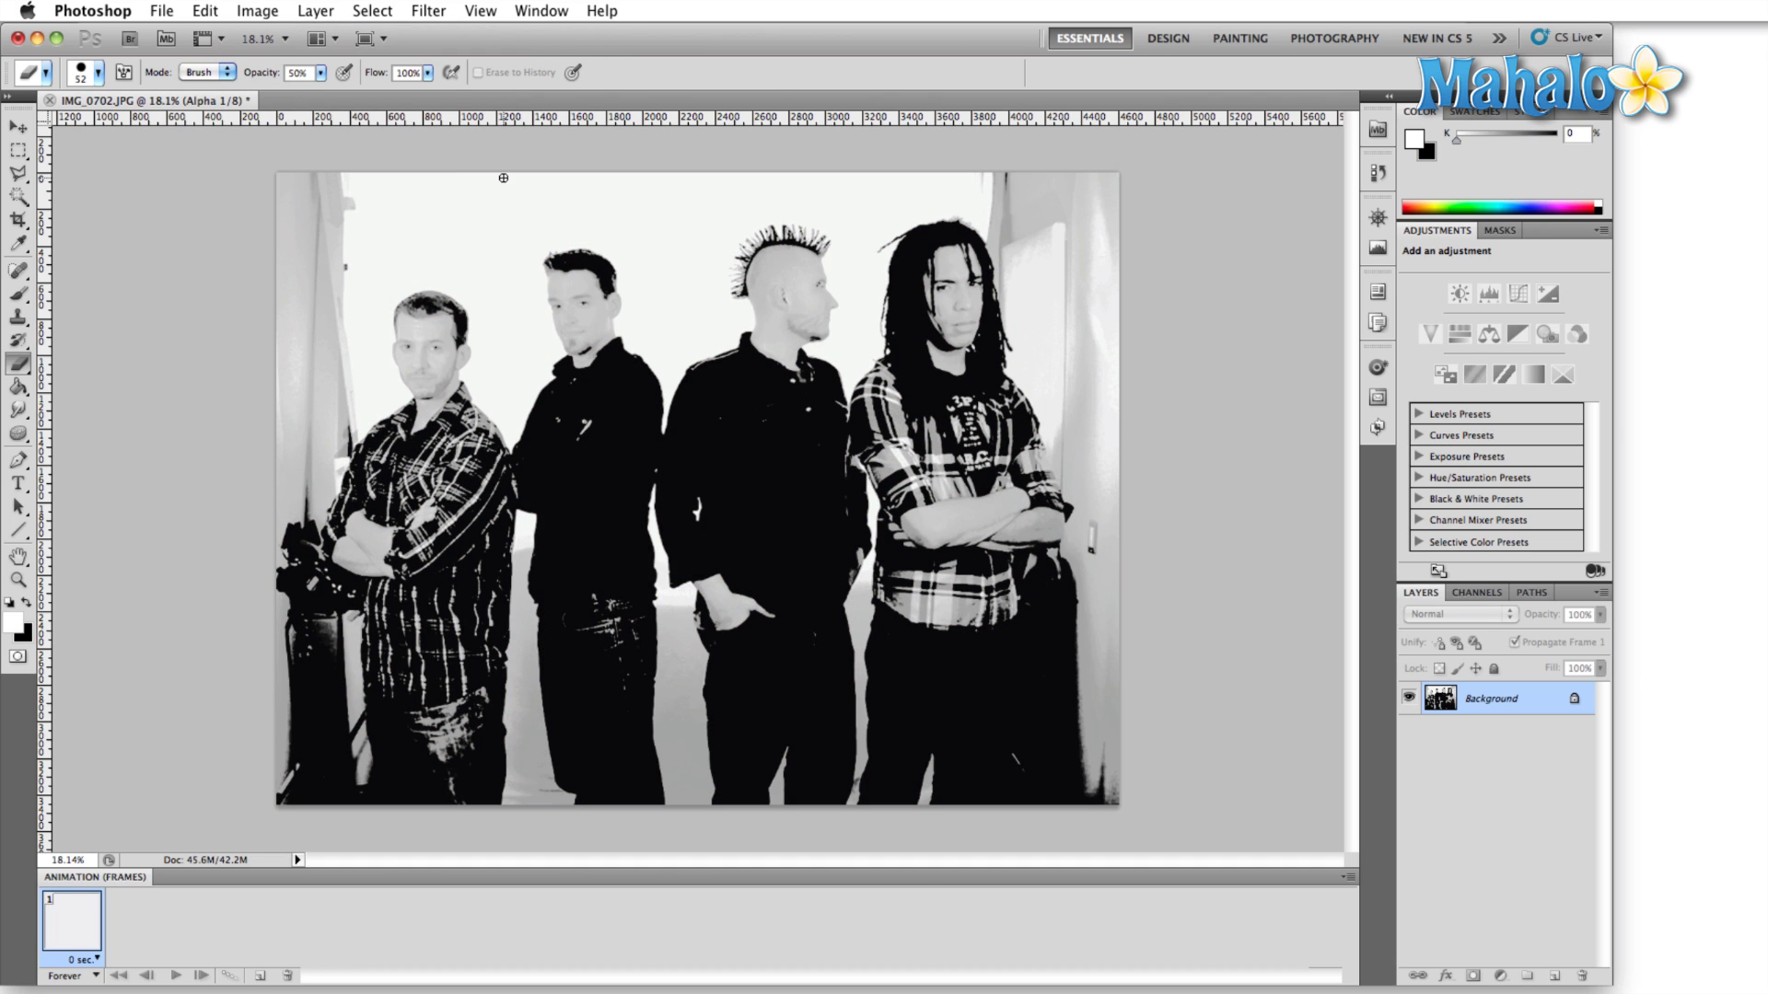
{"action": "left_click", "coordinate": [1493, 593]}
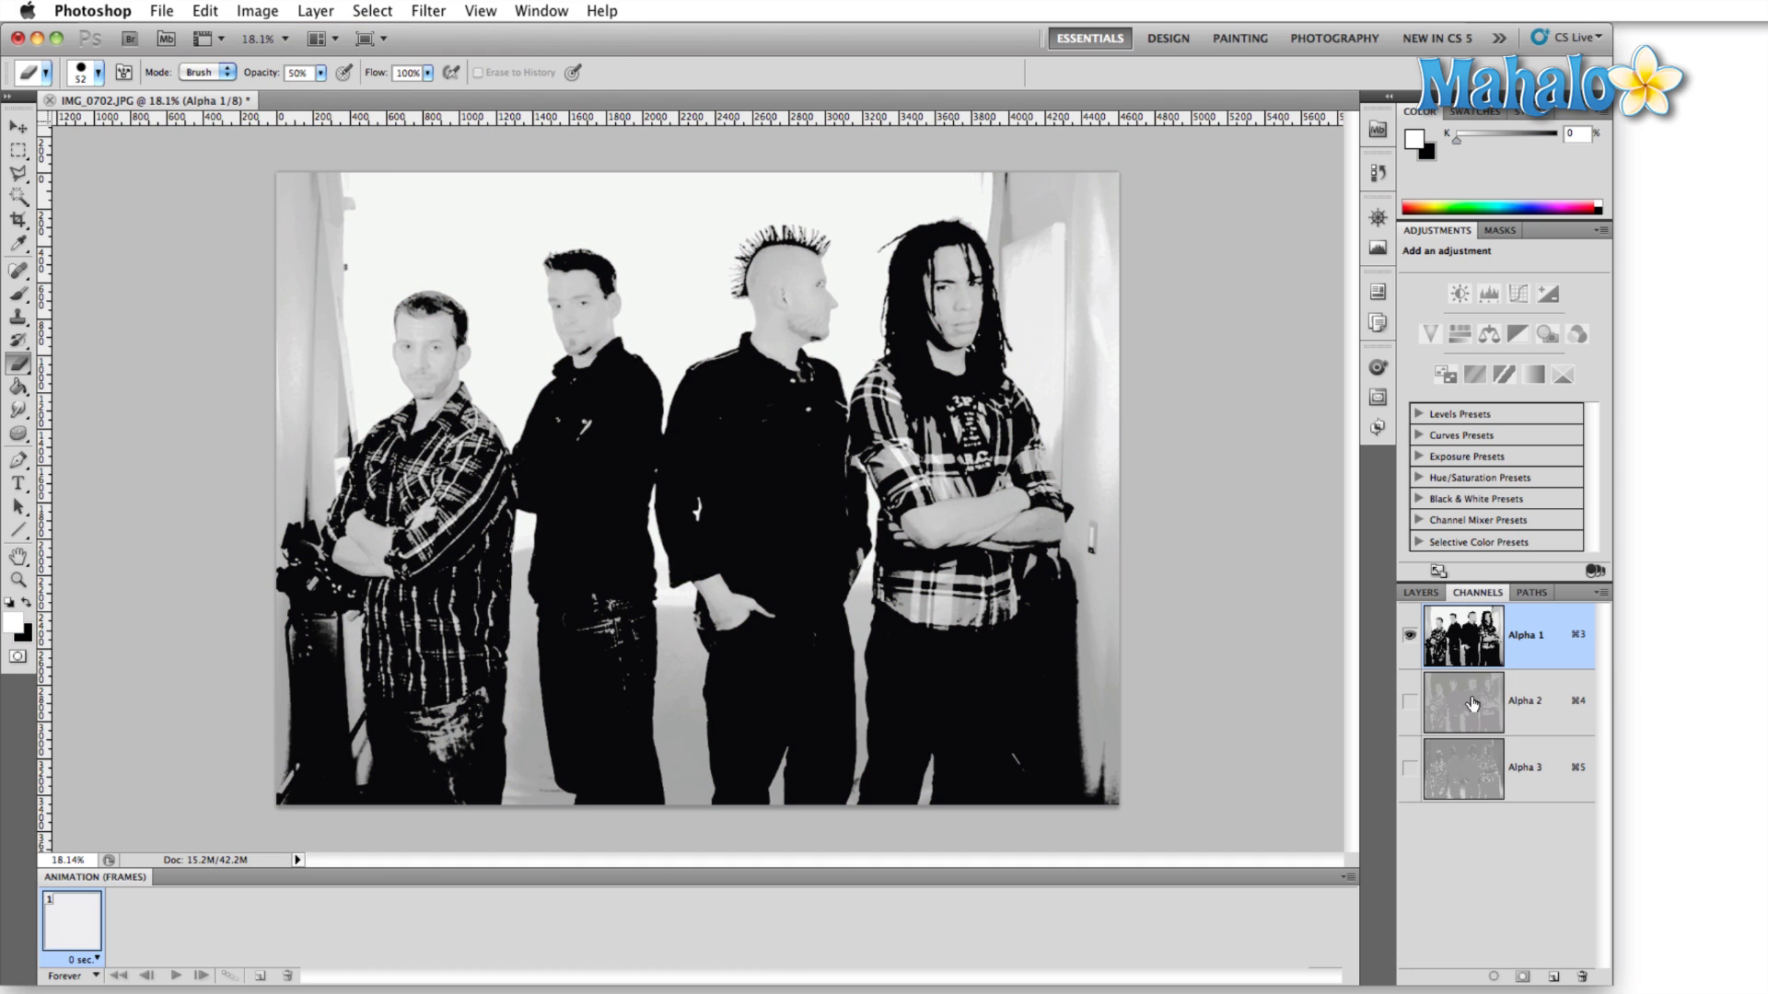
View the Alpha 1, Alpha 2 and Alpha 3 channels one at a time
{"action": "left_click", "coordinate": [1466, 705]}
{"action": "left_click", "coordinate": [1527, 635]}
{"action": "left_click", "coordinate": [1497, 707]}
{"action": "left_click", "coordinate": [1481, 775]}
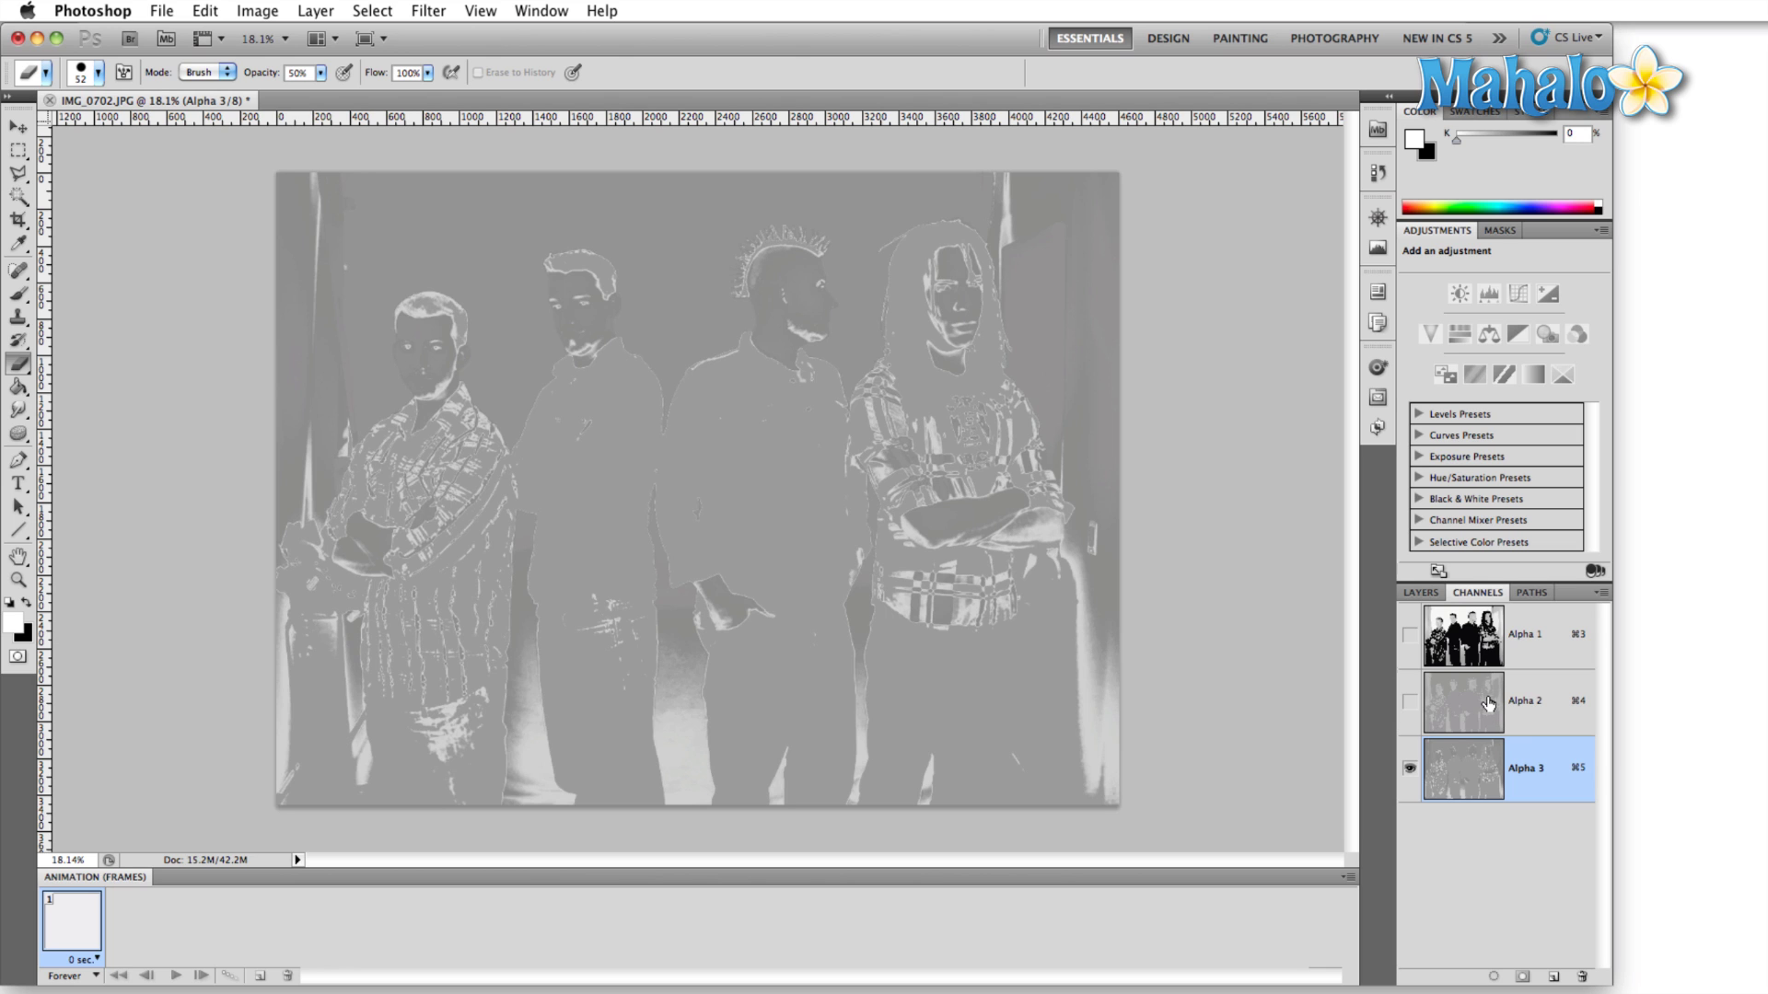
{"action": "left_click", "coordinate": [1471, 644]}
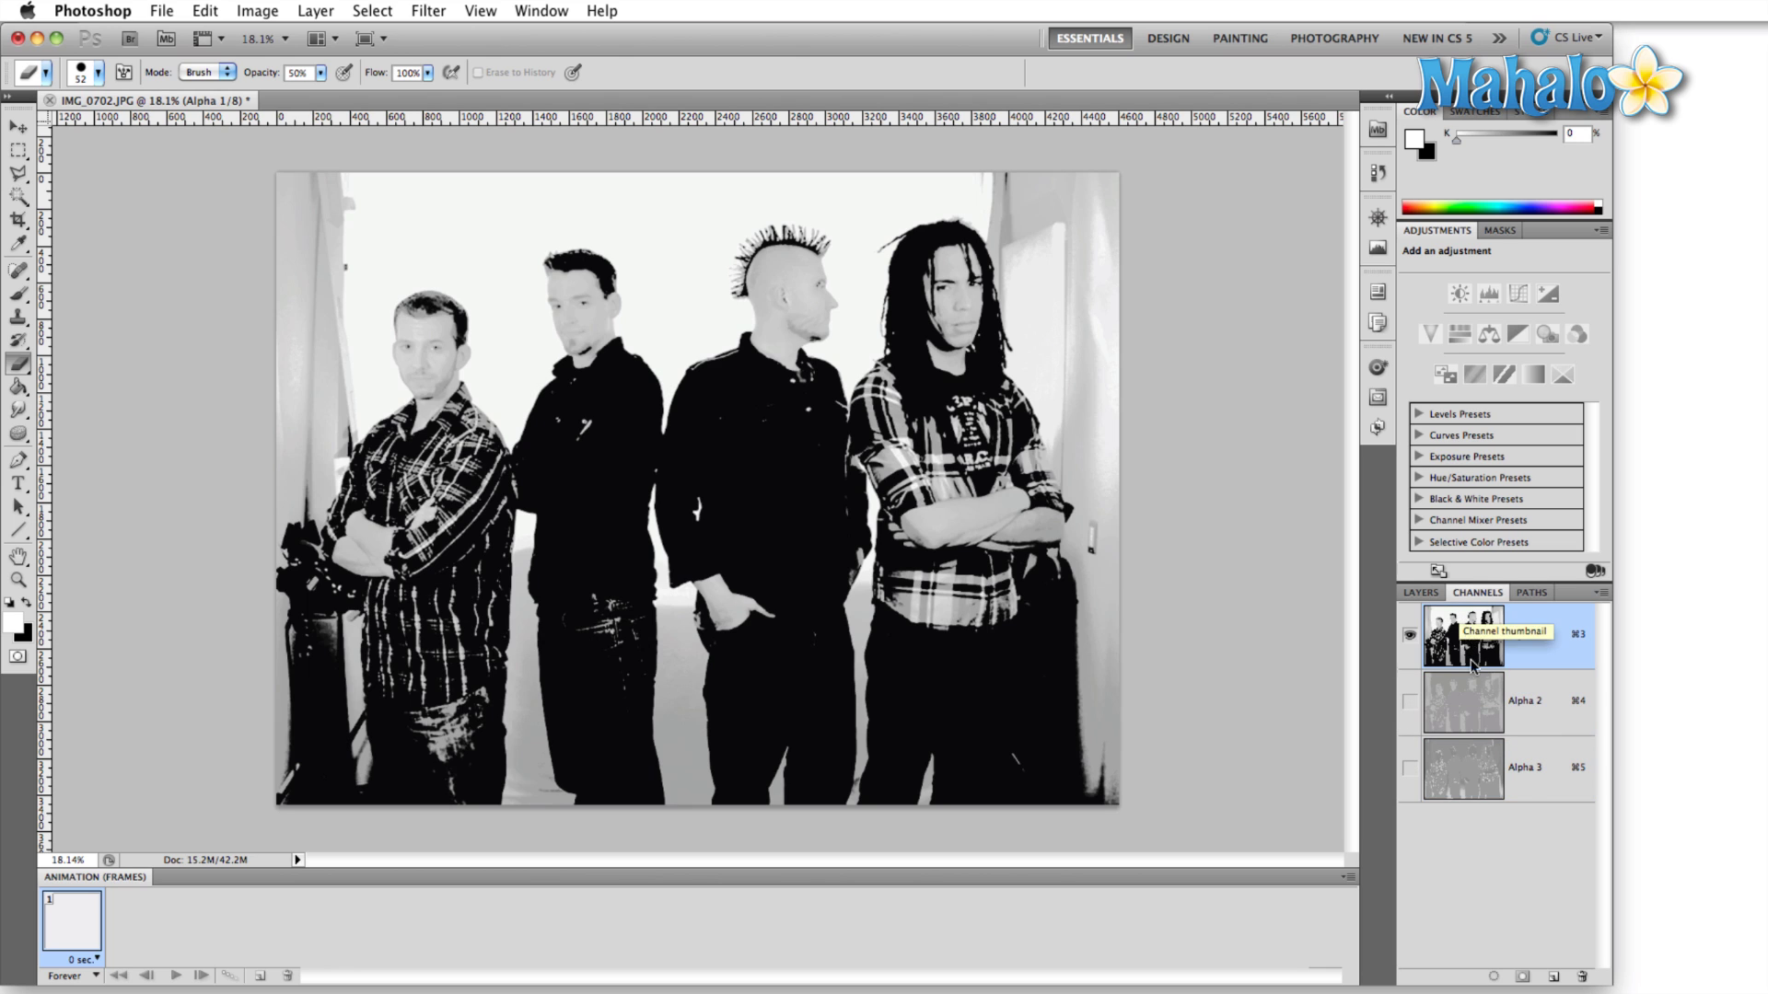
{"action": "left_click", "coordinate": [1470, 709]}
{"action": "left_click", "coordinate": [1462, 778]}
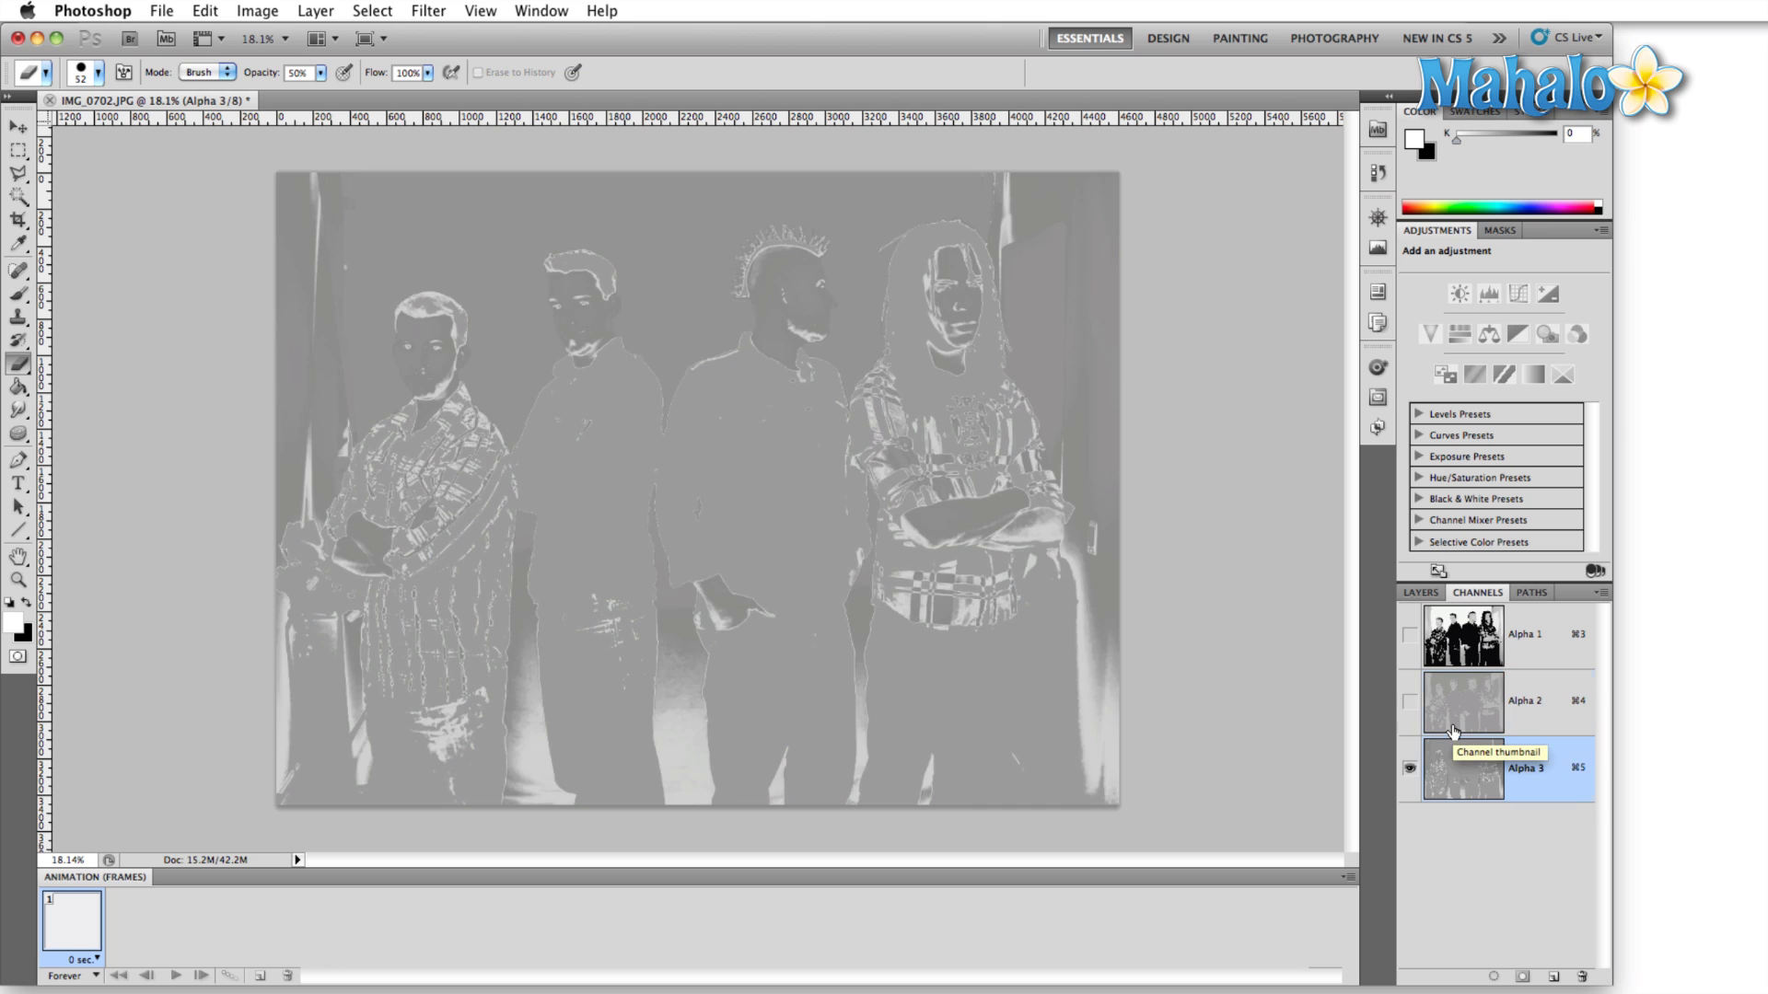
{"action": "left_click", "coordinate": [1453, 730]}
{"action": "left_click", "coordinate": [1424, 784]}
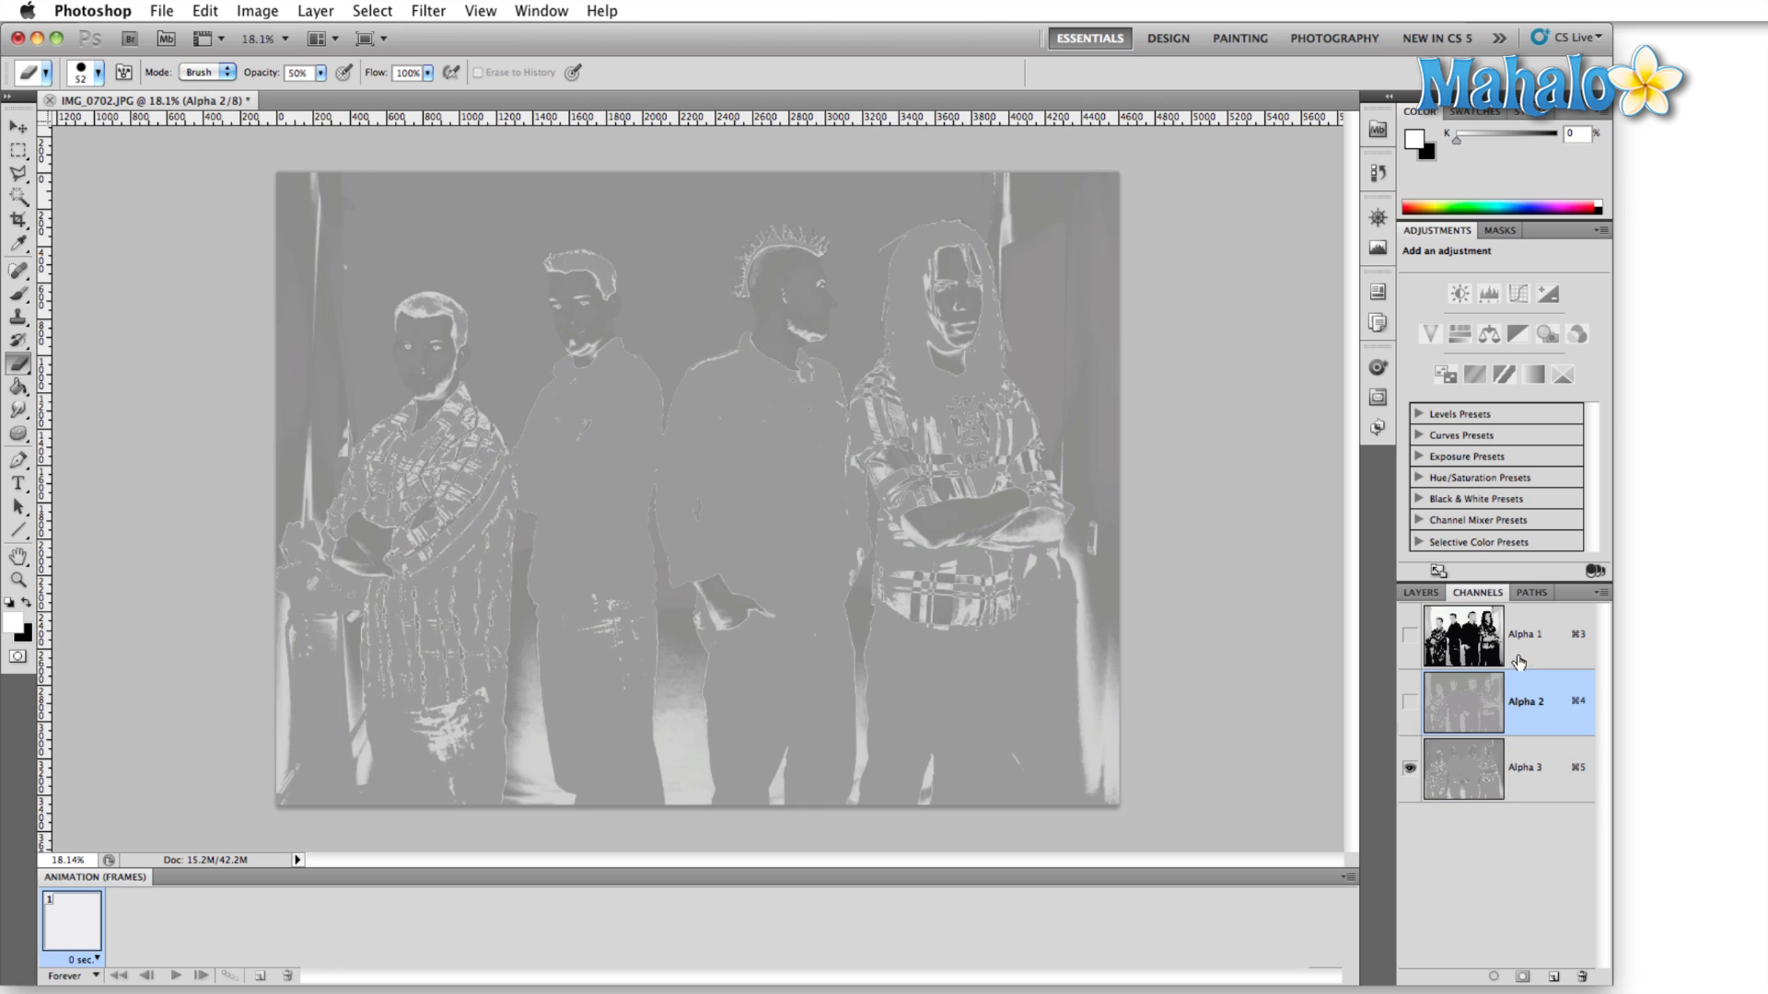
{"action": "left_click", "coordinate": [1553, 634]}
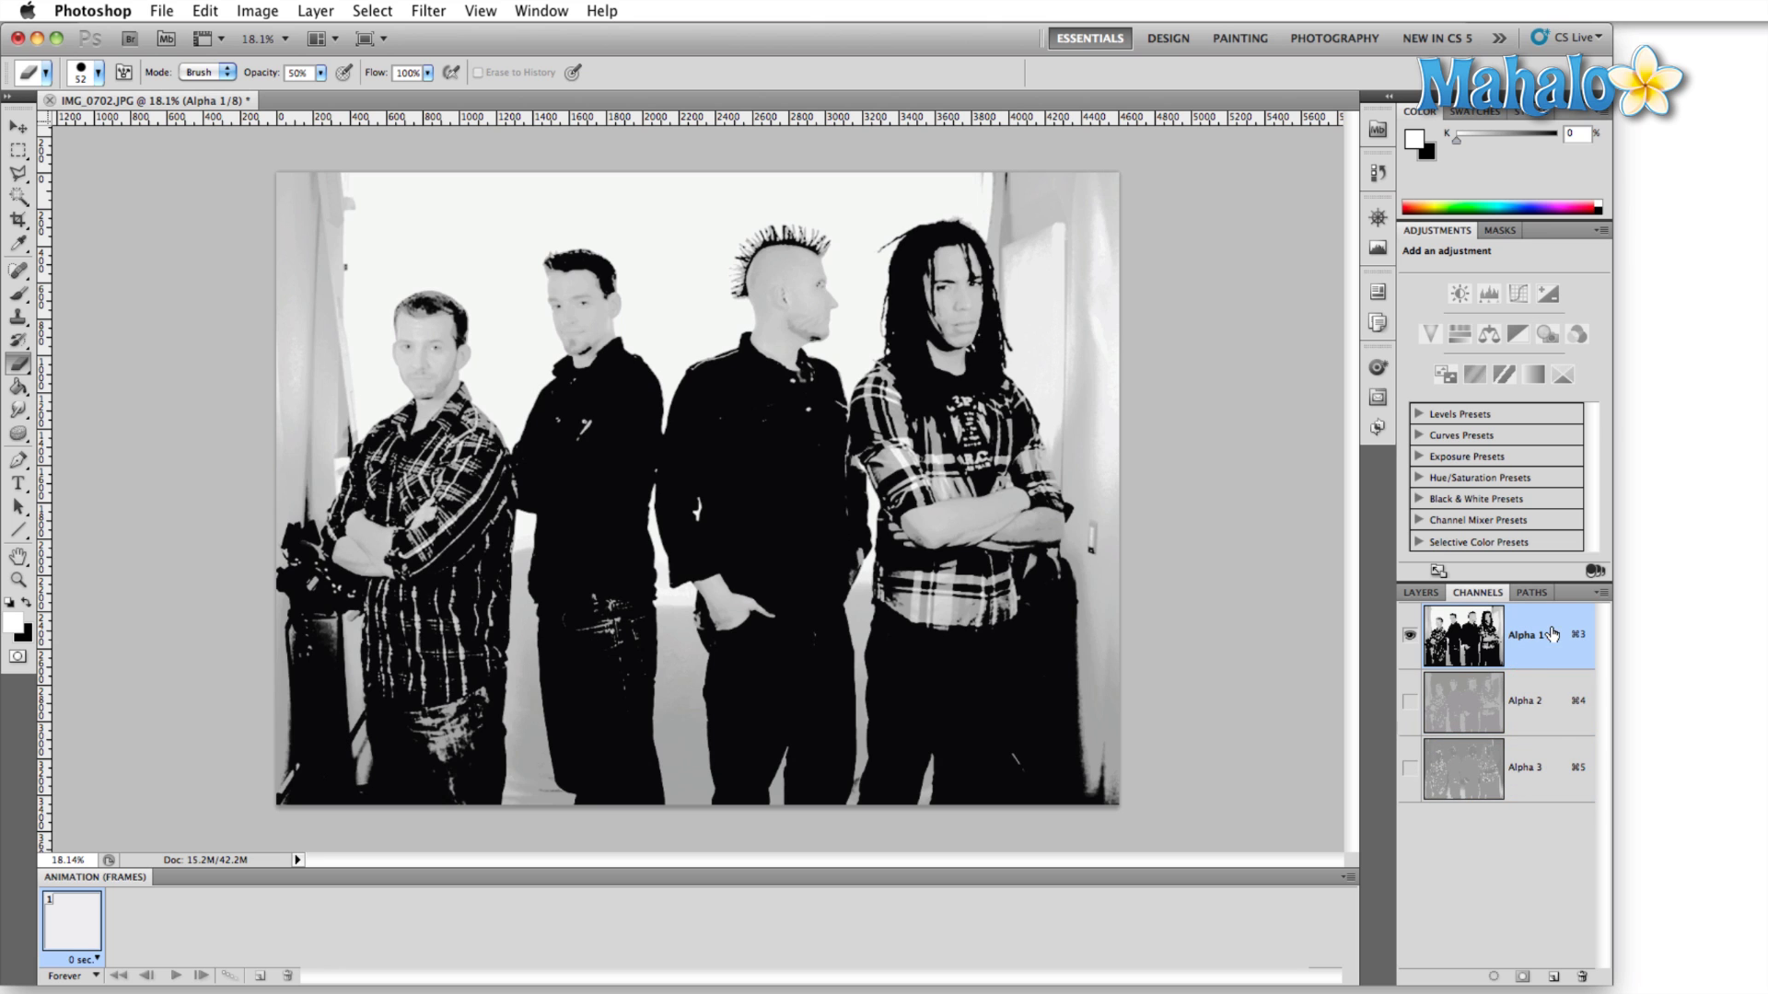
Toggle channel visibility until Alpha 1, Alpha 2 and Alpha 3 all show together
{"action": "left_click", "coordinate": [1409, 701]}
{"action": "key", "text": "x"}
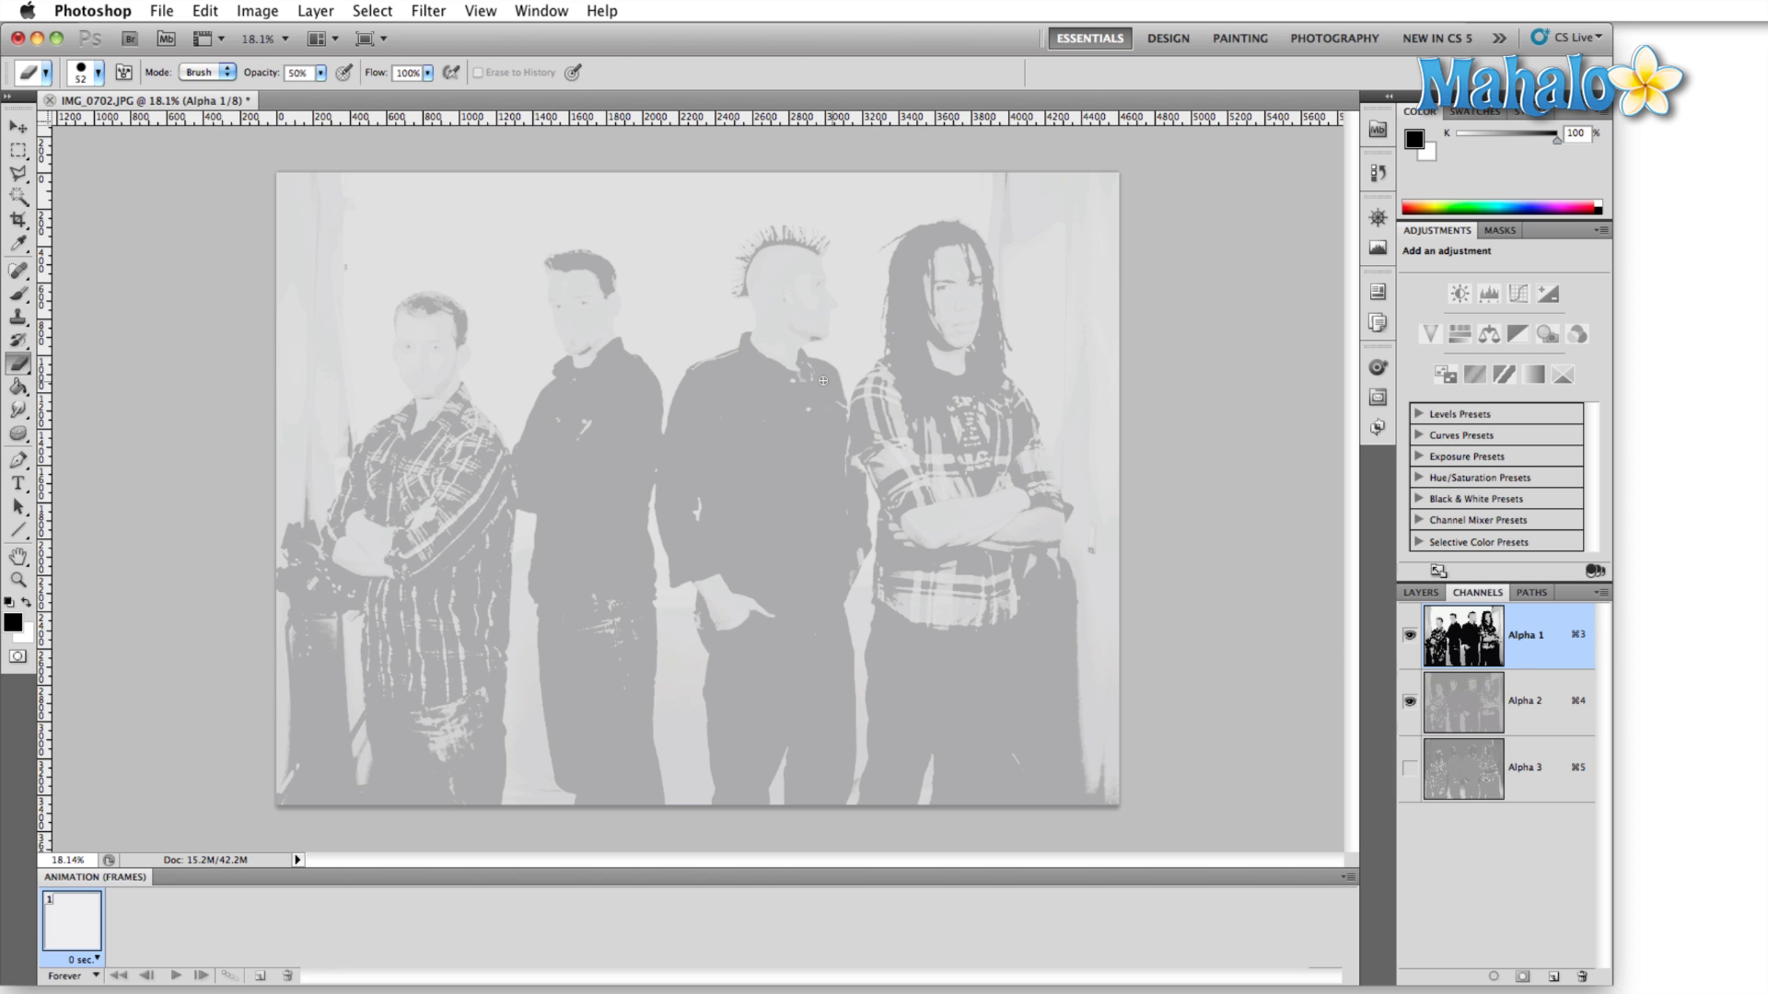
{"action": "left_click", "coordinate": [1541, 633]}
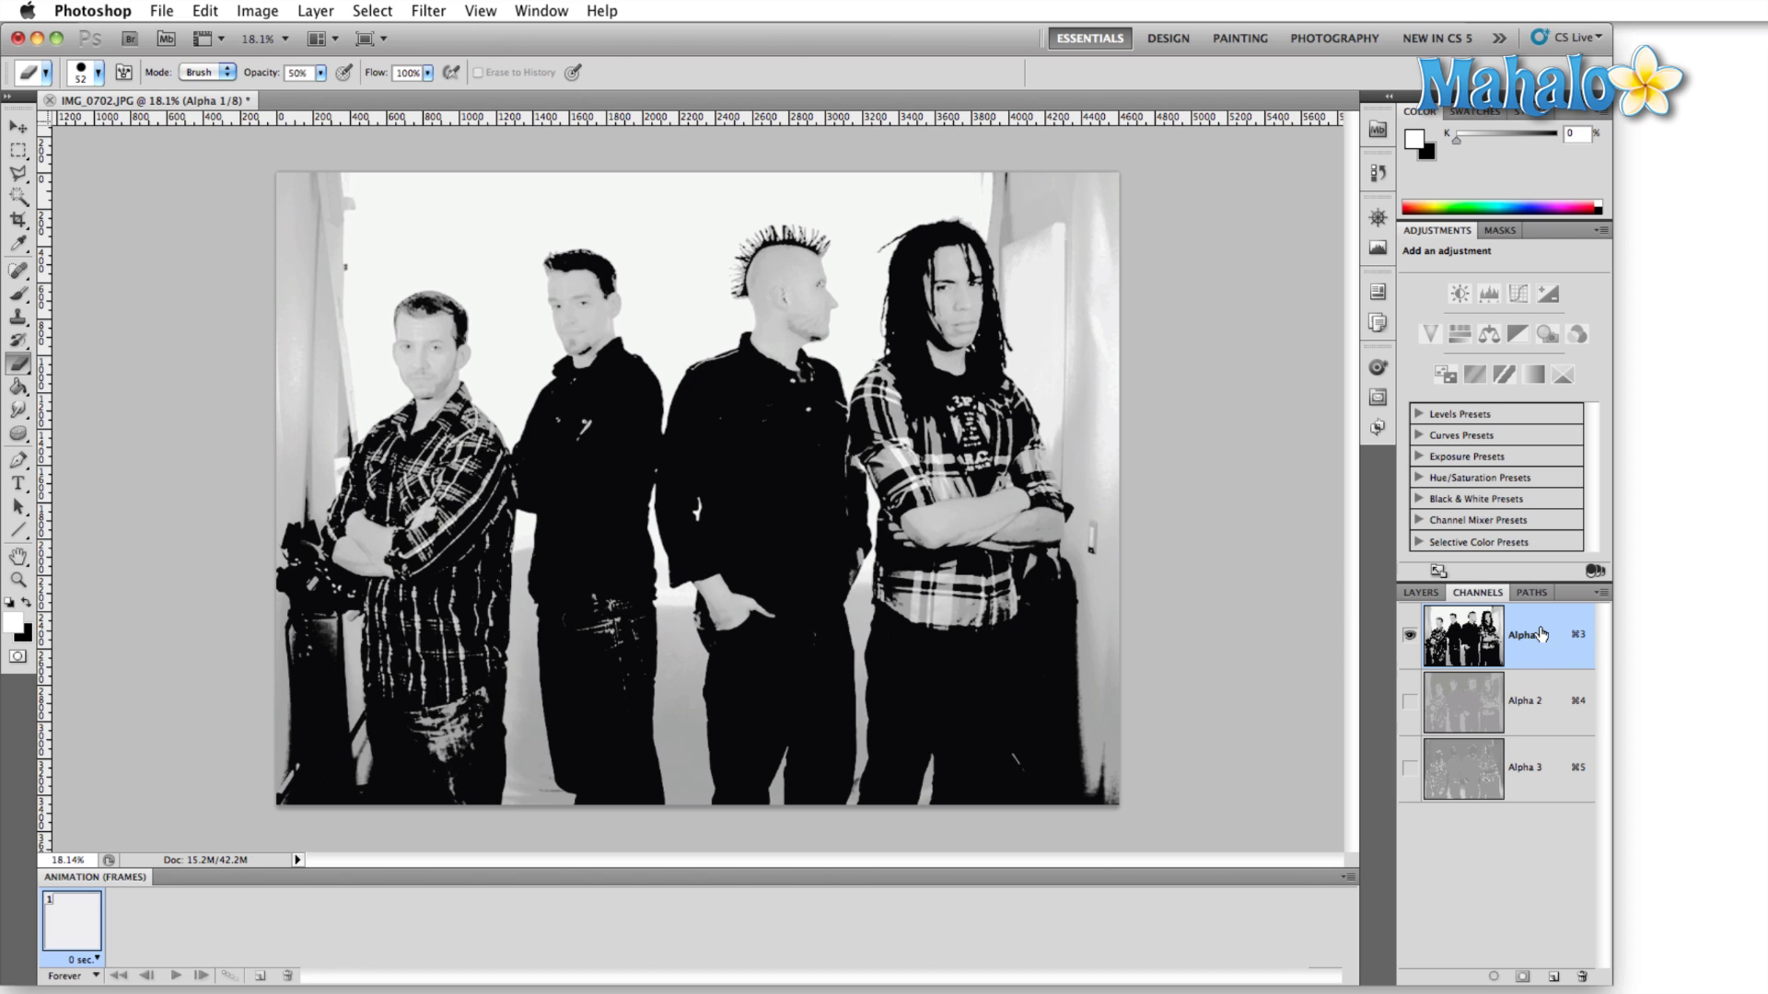
{"action": "left_click", "coordinate": [1543, 782], "text": "shift"}
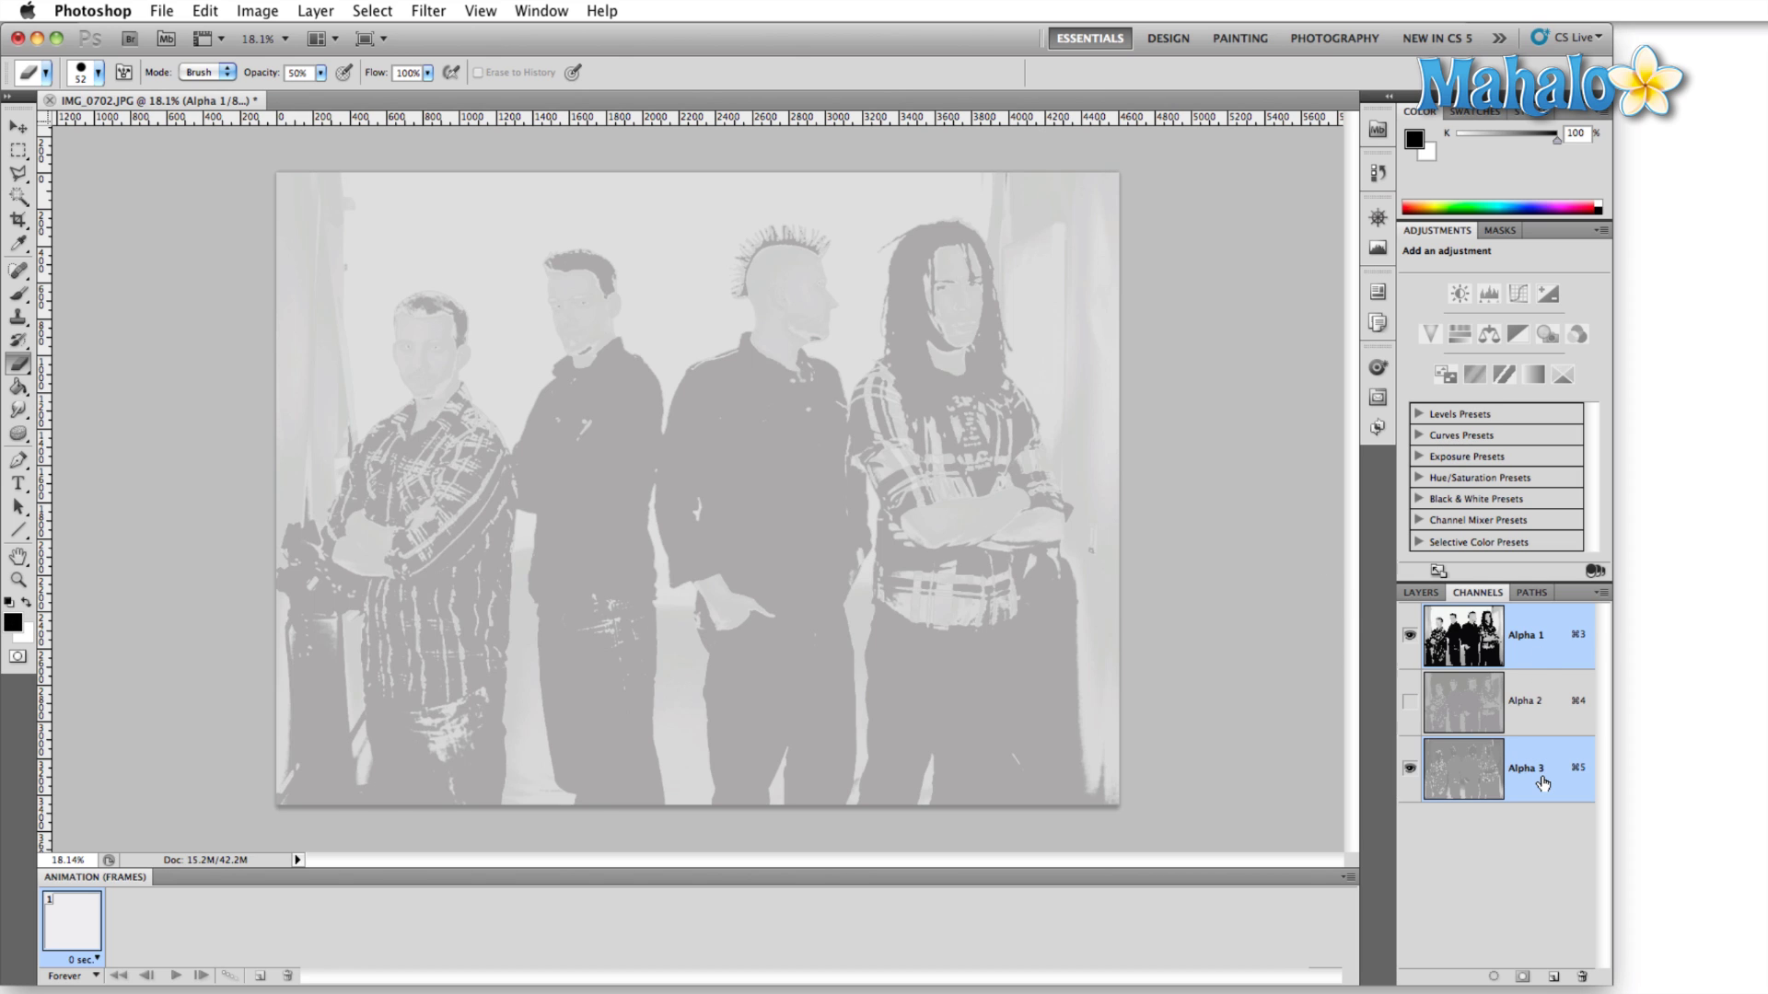
{"action": "left_click", "coordinate": [1545, 706], "text": "shift"}
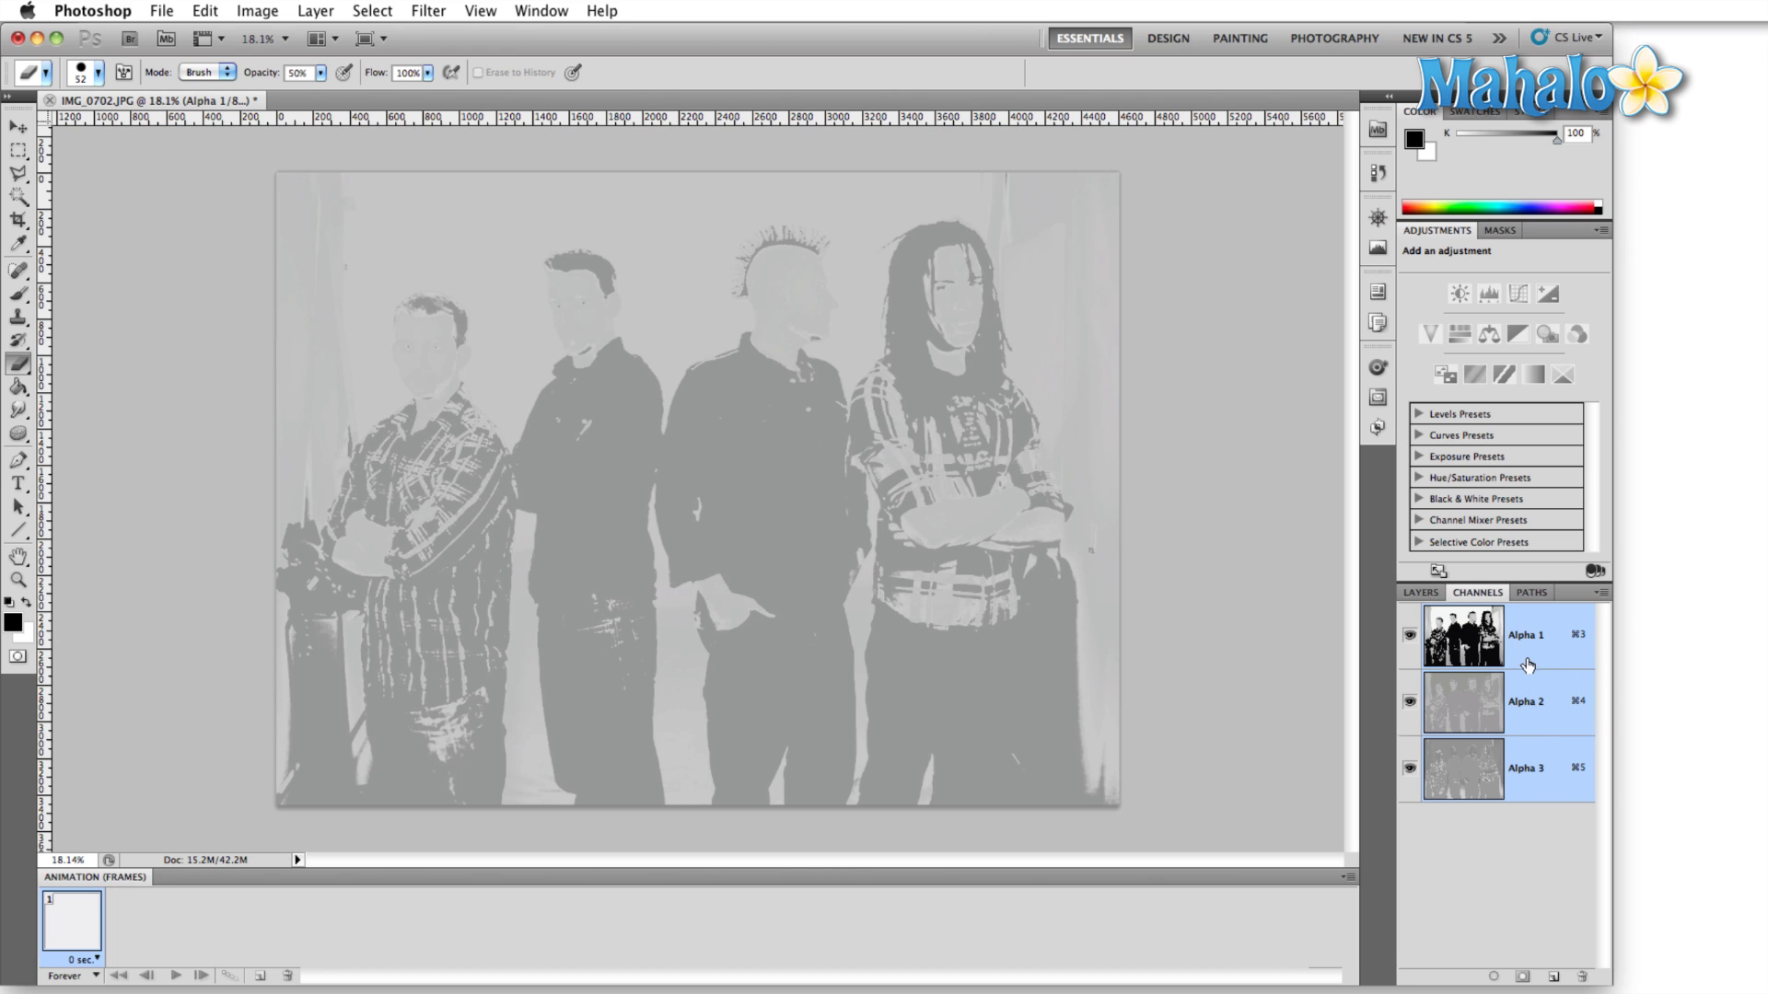
Make Alpha 1 a spot colour channel with red ink, setting blue to 0
{"action": "double_click", "coordinate": [1545, 626]}
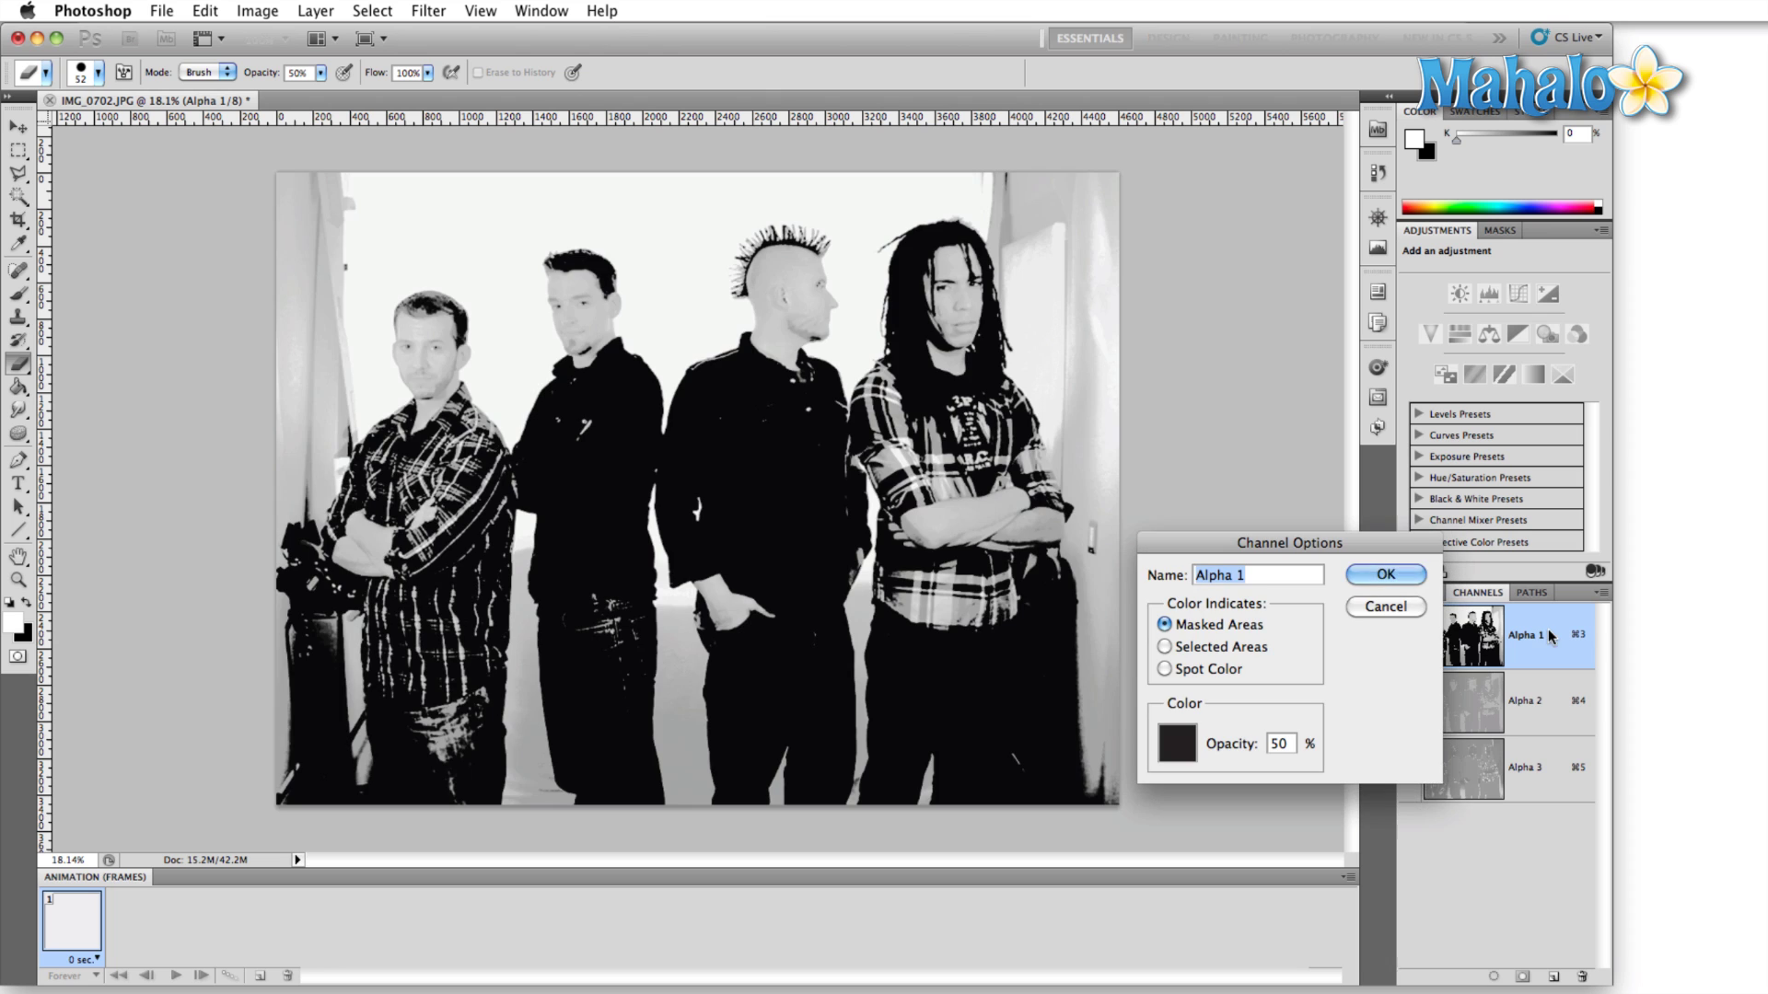
{"action": "left_click_drag", "start_coordinate": [1282, 536], "coordinate": [1241, 340]}
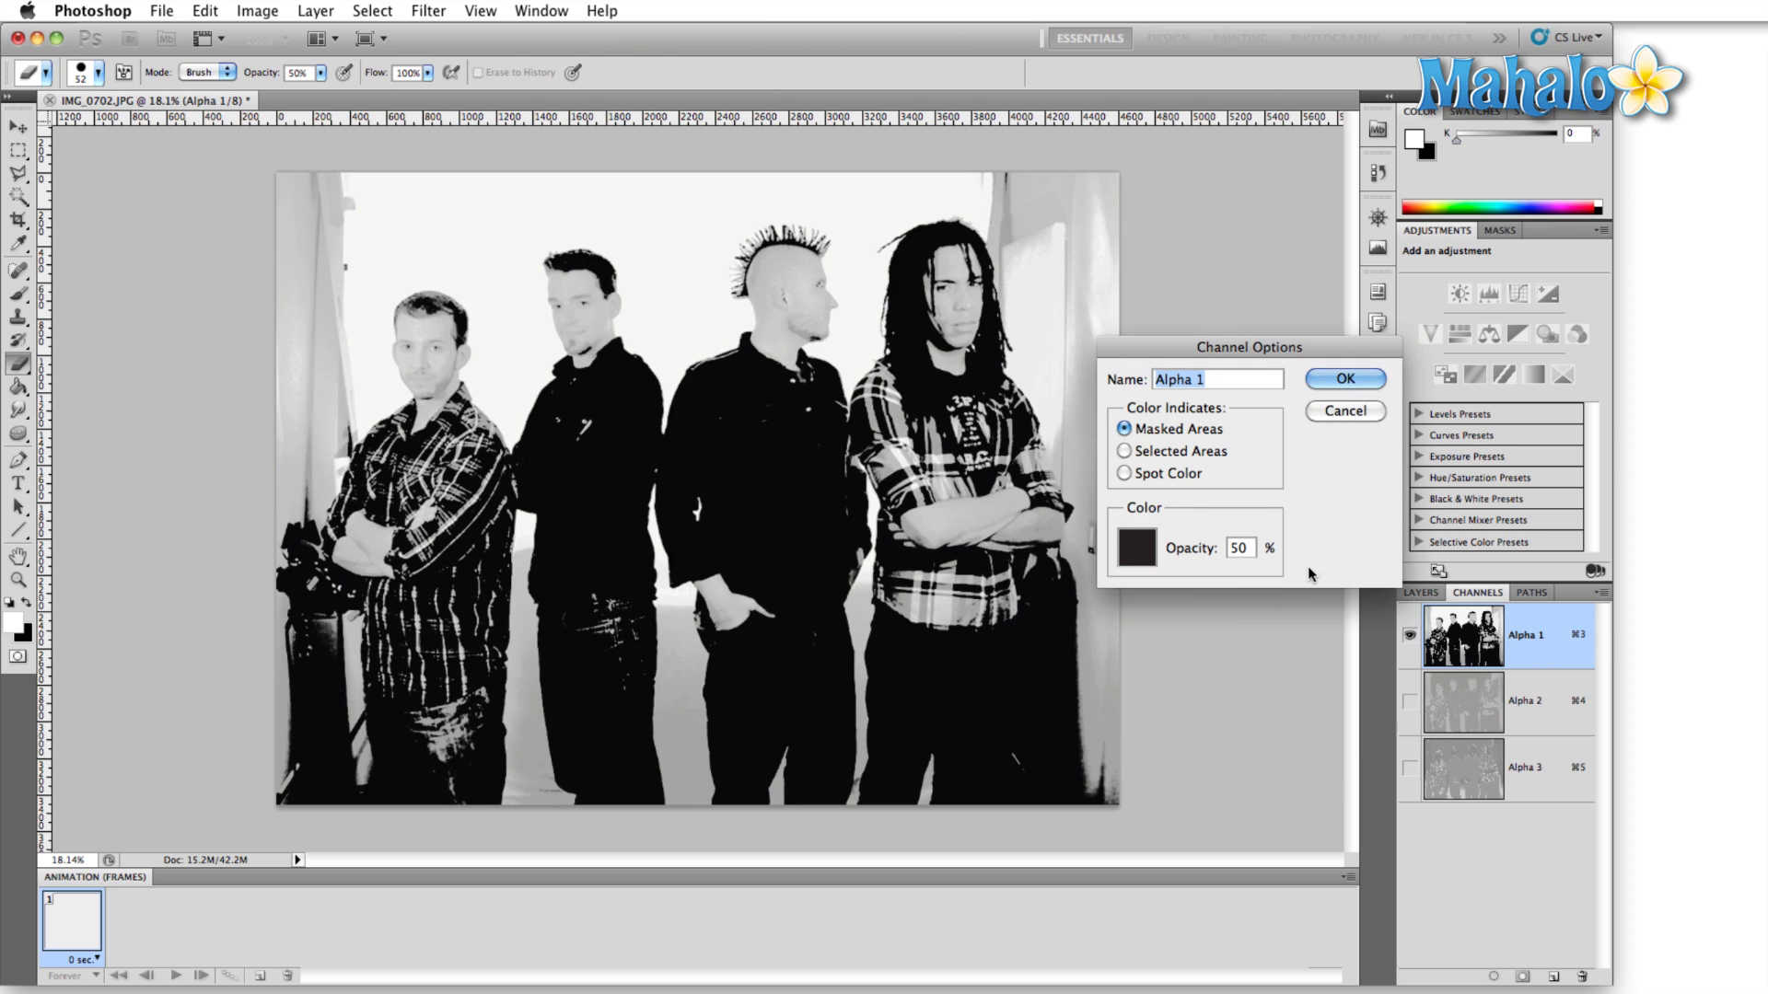
{"action": "left_click", "coordinate": [1123, 473]}
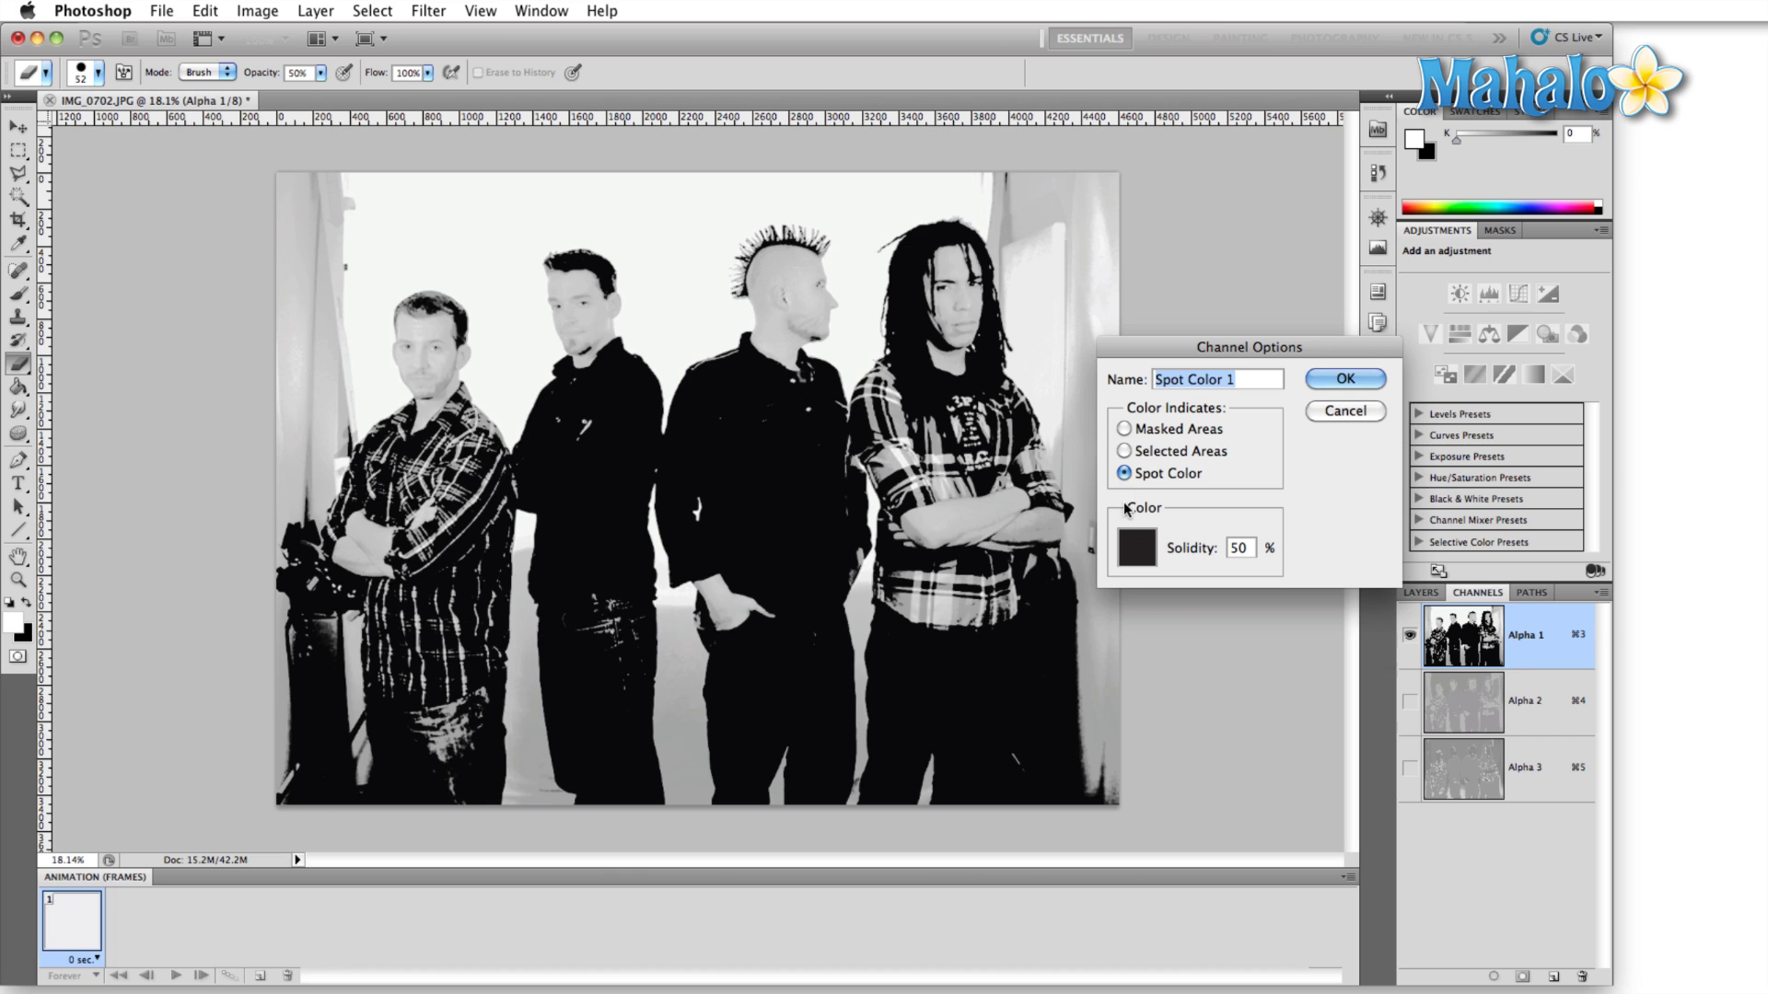
{"action": "left_click", "coordinate": [1138, 552]}
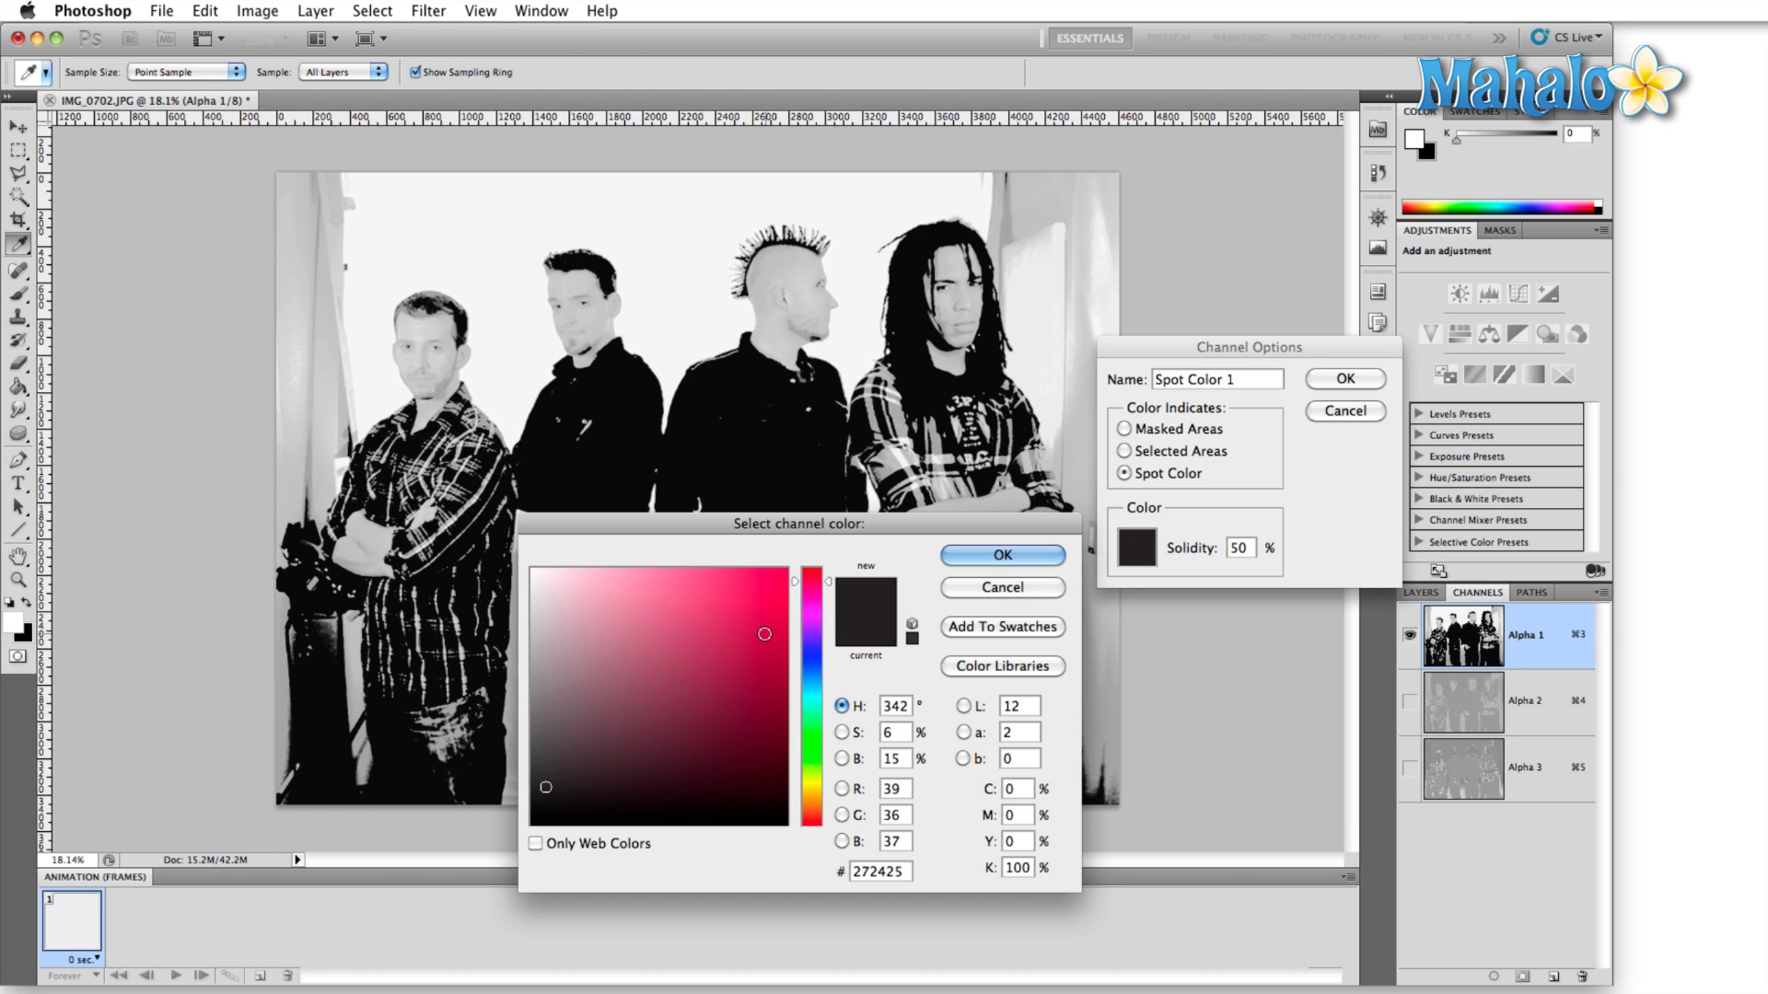
{"action": "left_click_drag", "start_coordinate": [765, 644], "coordinate": [787, 569]}
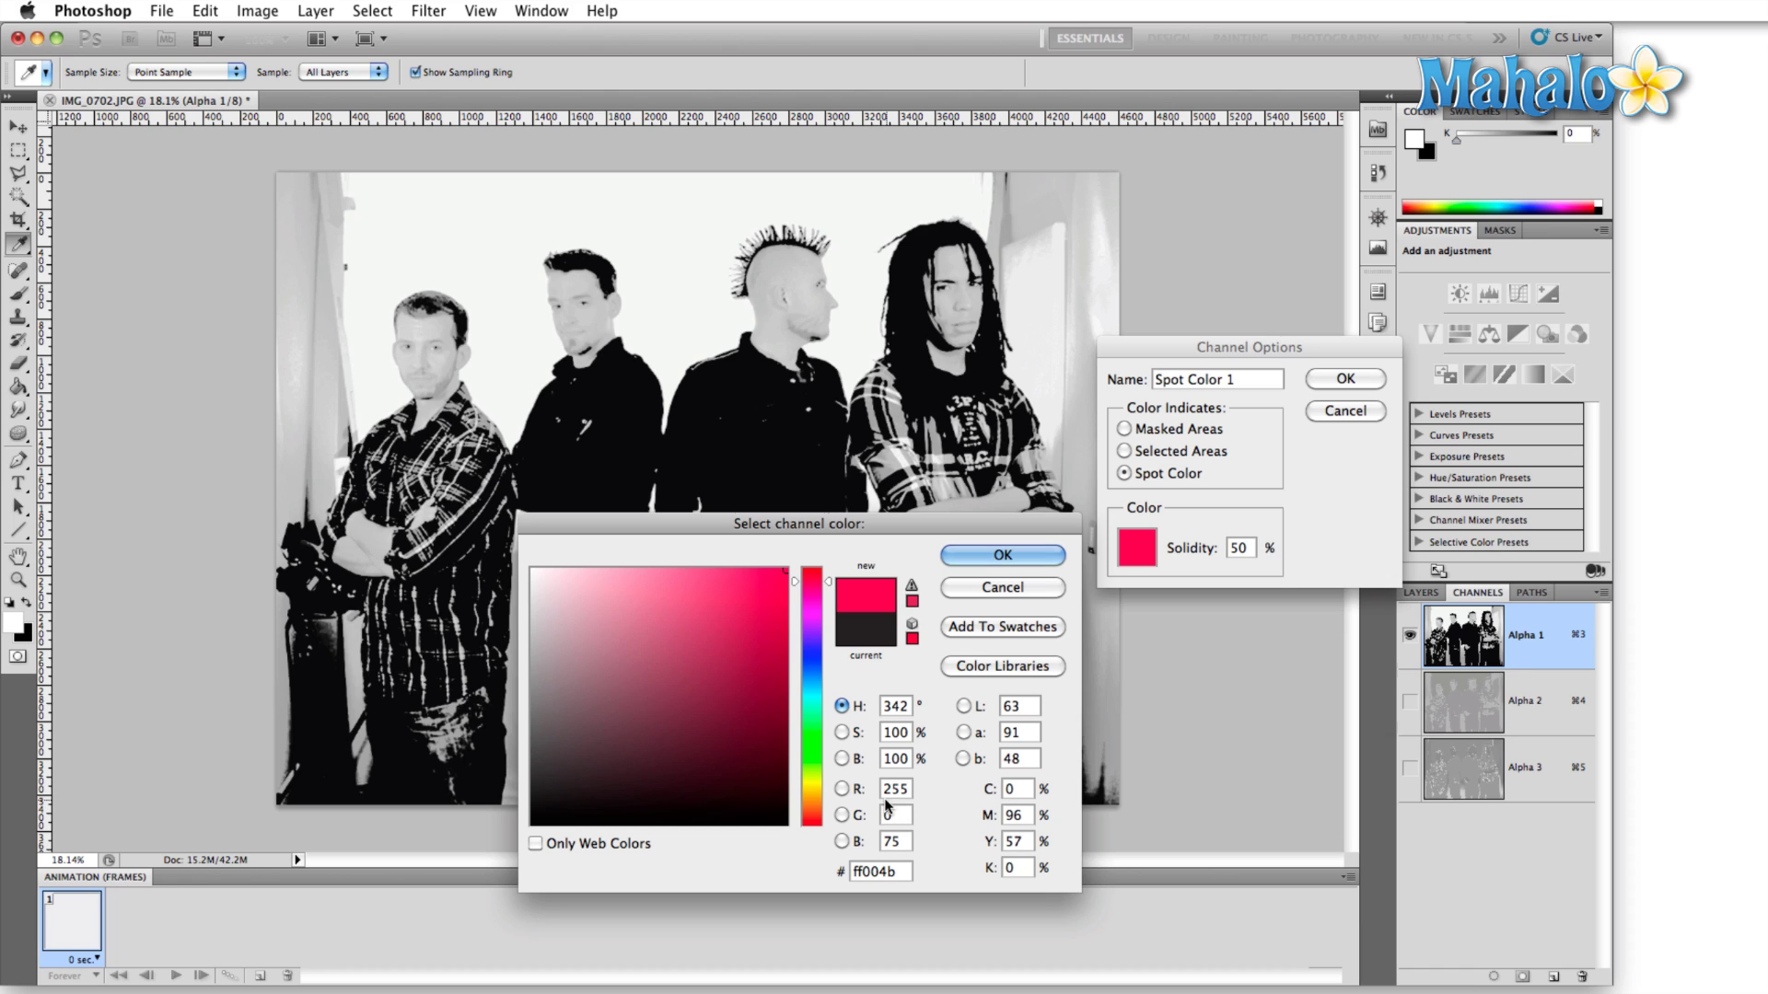
{"action": "double_click", "coordinate": [893, 841]}
{"action": "type", "text": "0"}
{"action": "key", "text": "Return"}
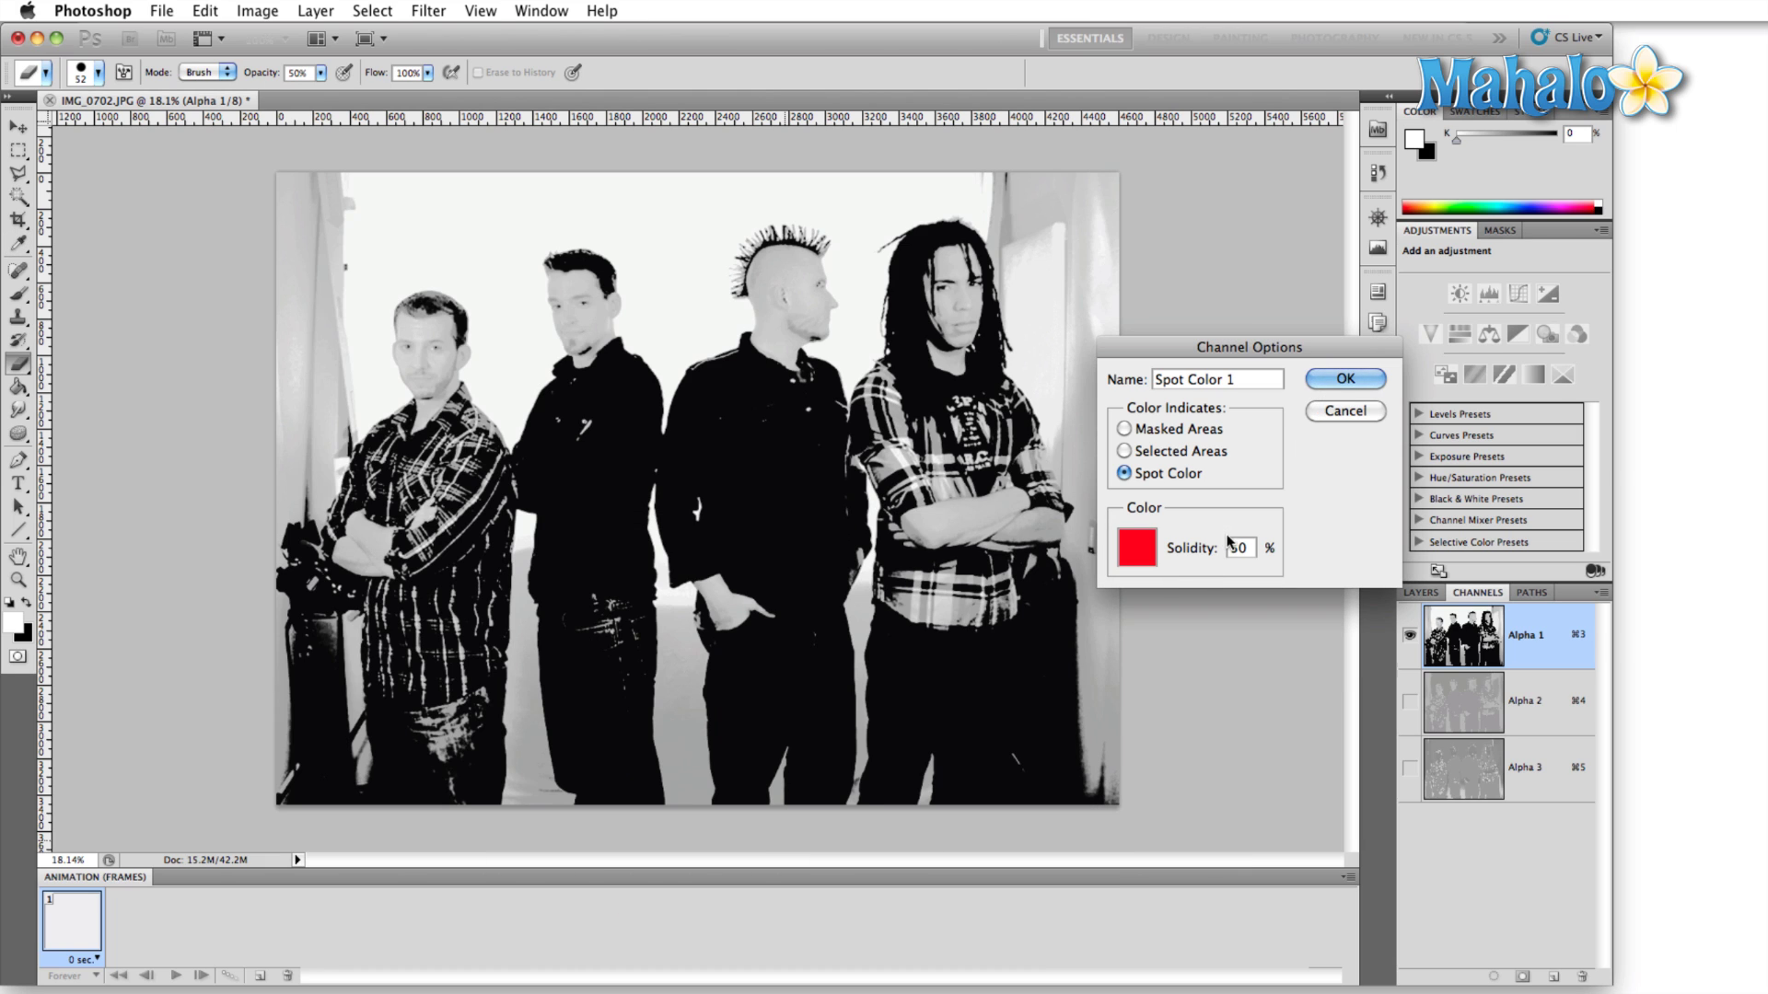
{"action": "left_click", "coordinate": [1335, 380]}
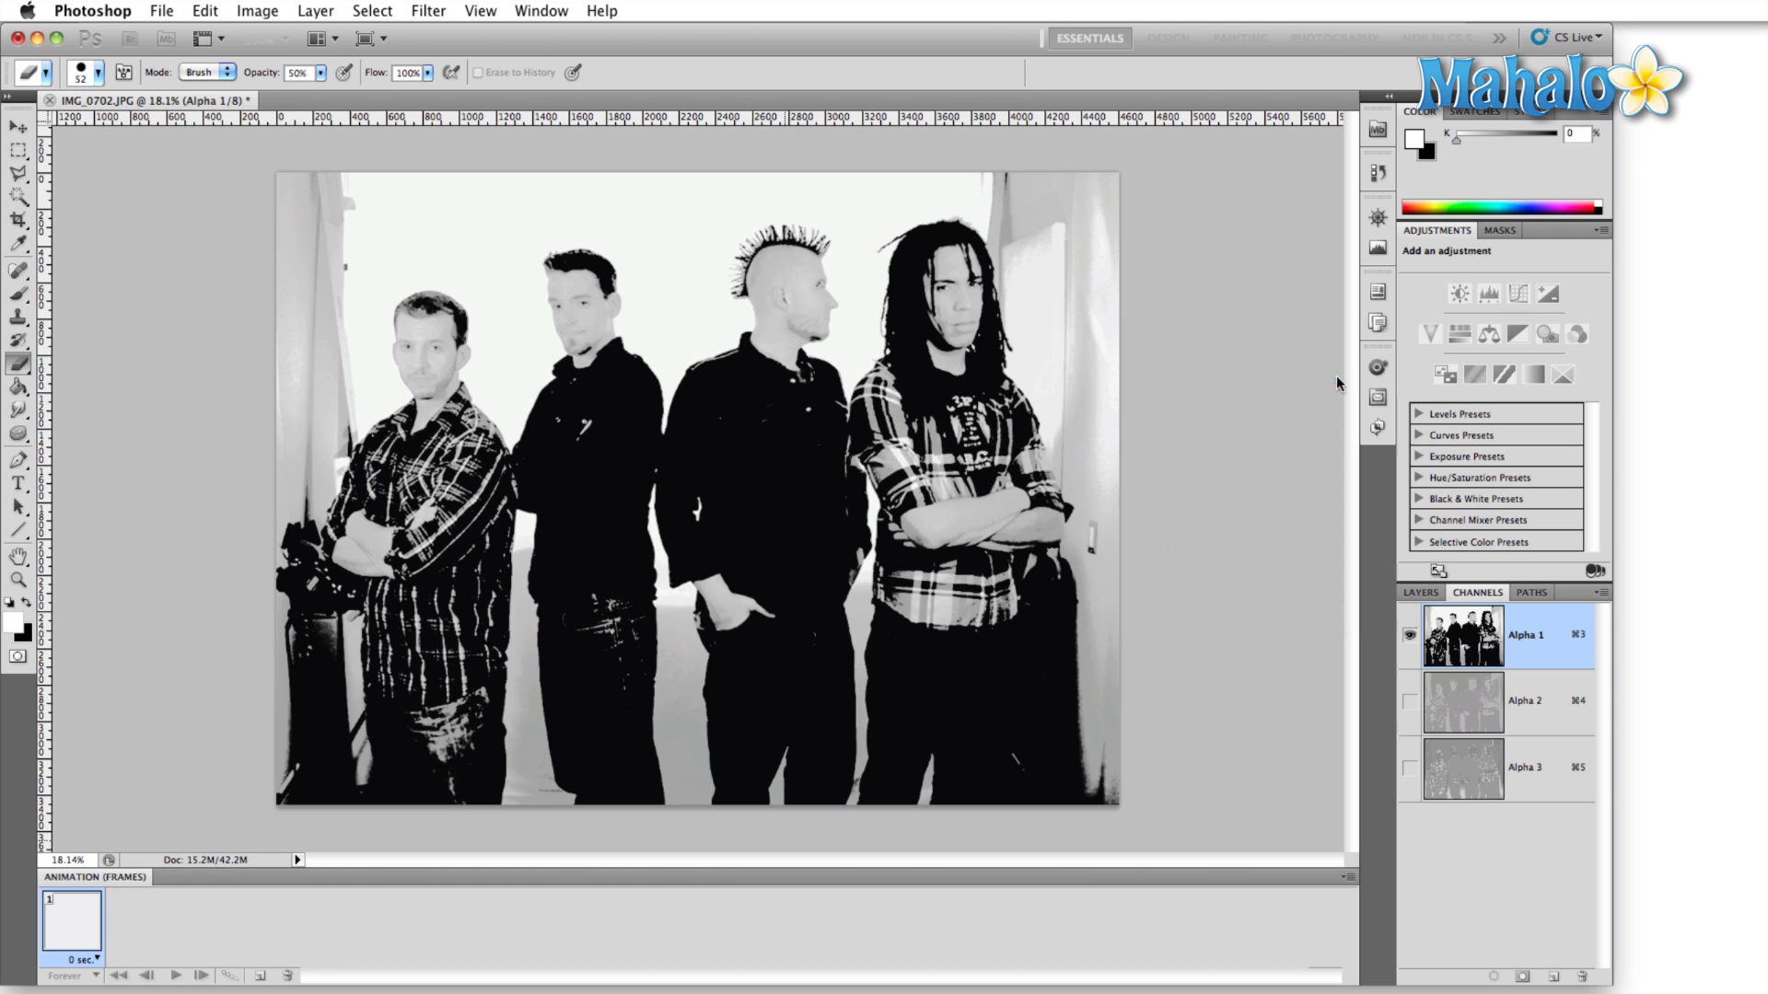
Make Alpha 2 a spot colour channel with pure green ink: R 0, G 255, B 0
{"action": "double_click", "coordinate": [1563, 691]}
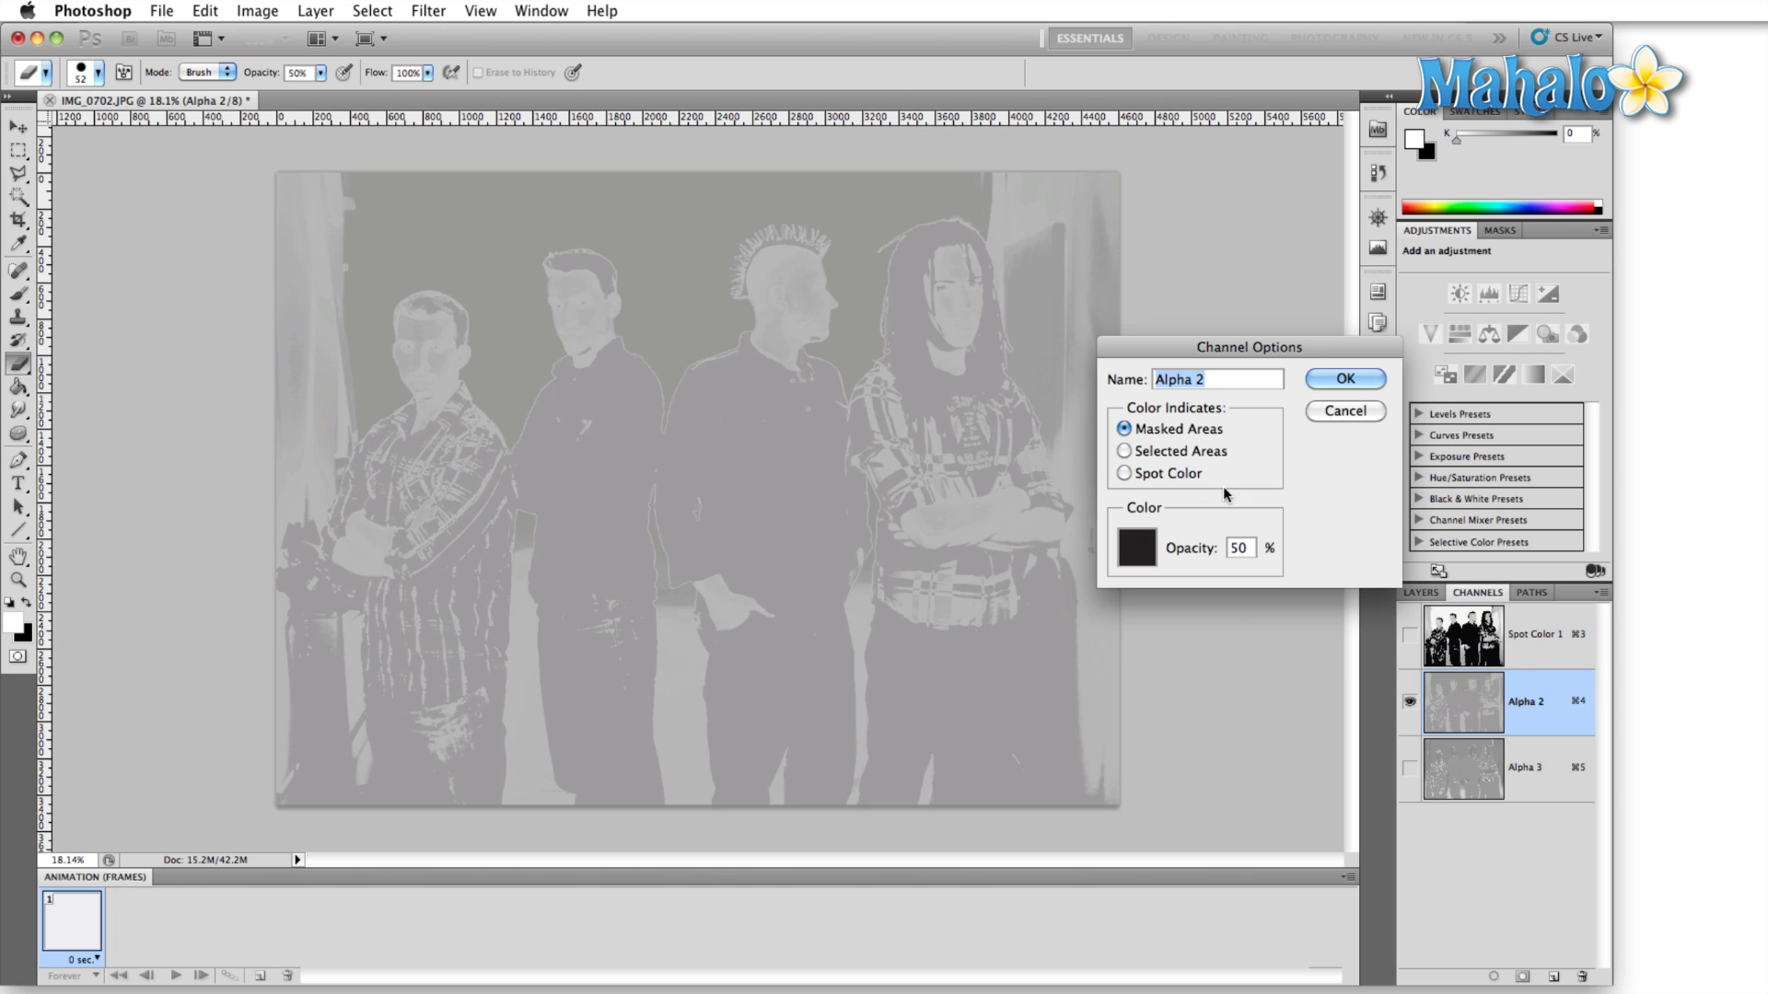
{"action": "left_click", "coordinate": [1162, 475]}
{"action": "left_click", "coordinate": [1137, 548]}
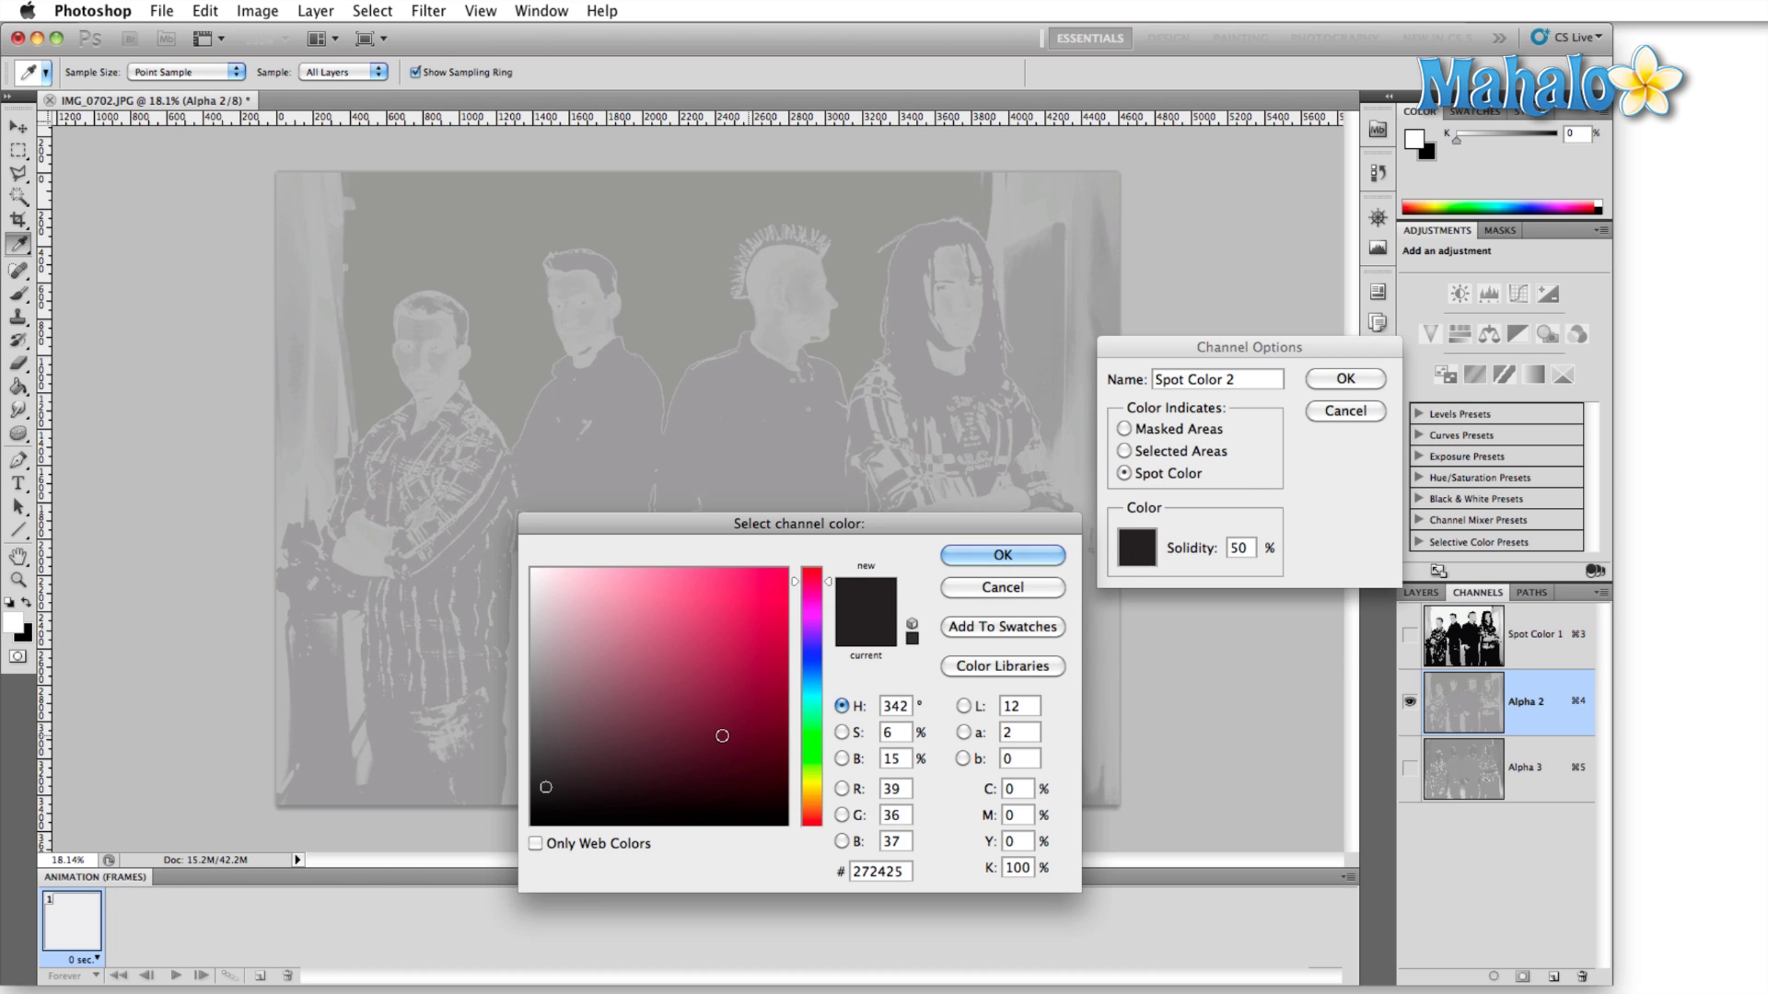
{"action": "left_click_drag", "start_coordinate": [724, 737], "coordinate": [841, 557]}
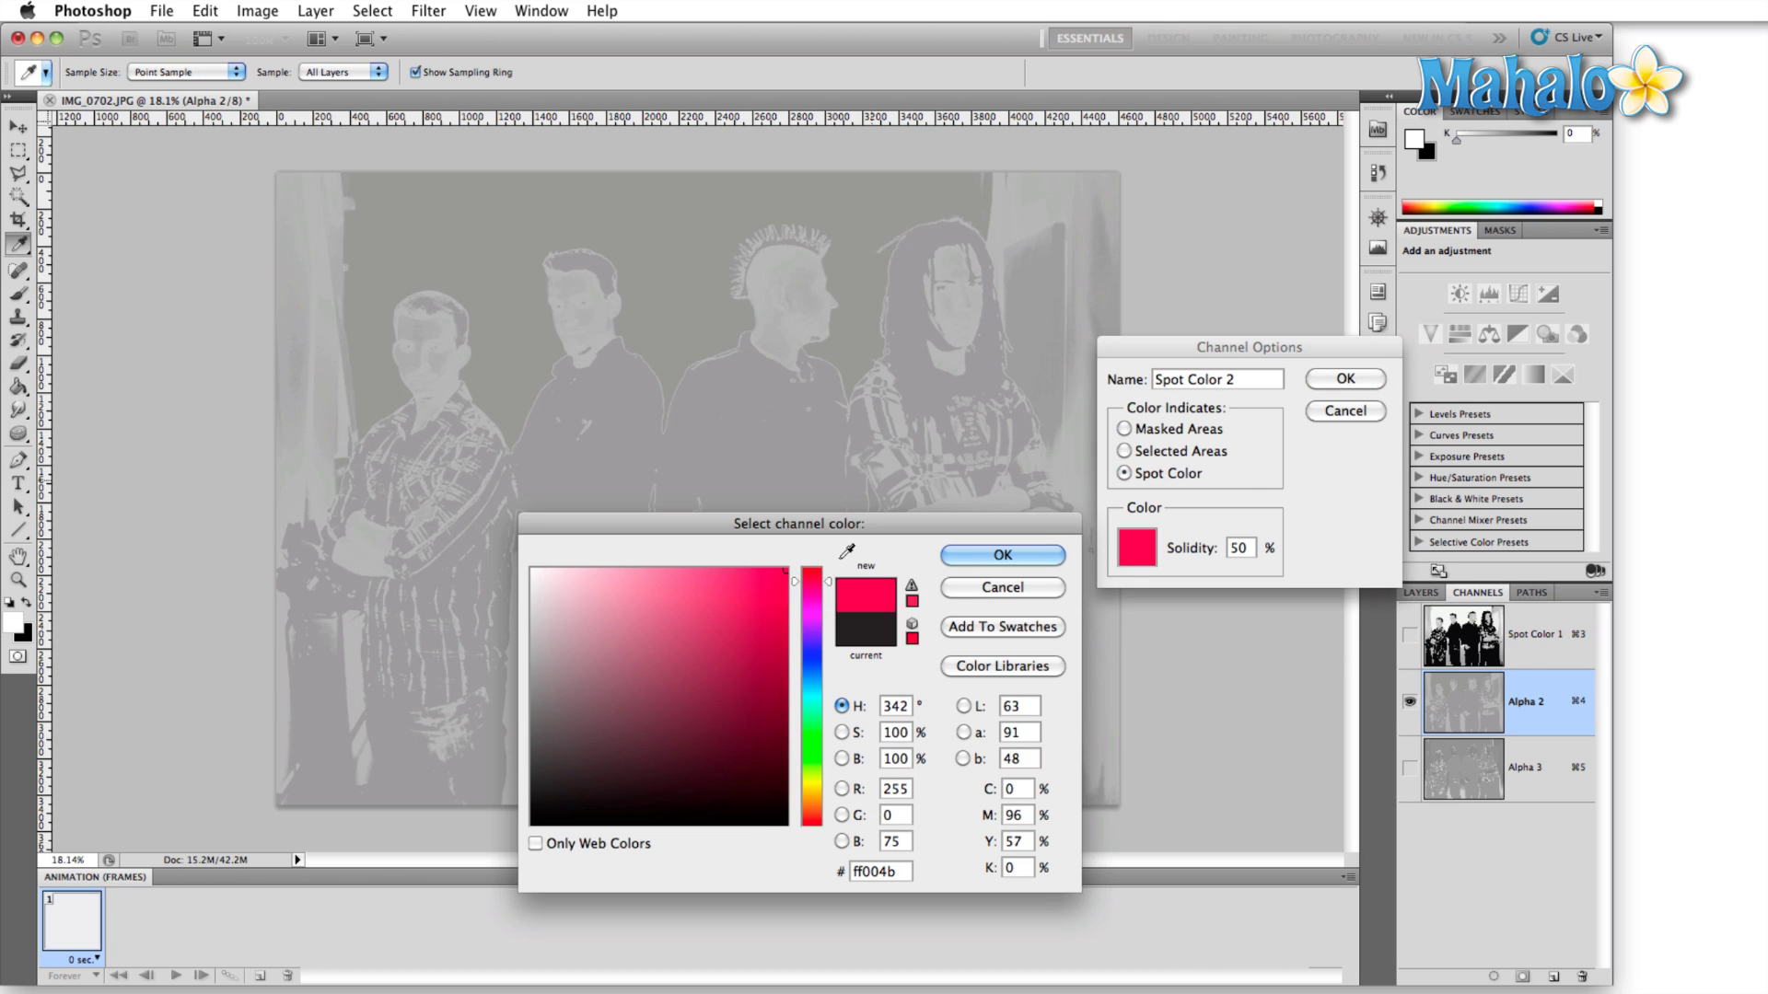
{"action": "double_click", "coordinate": [895, 816]}
{"action": "type", "text": "255"}
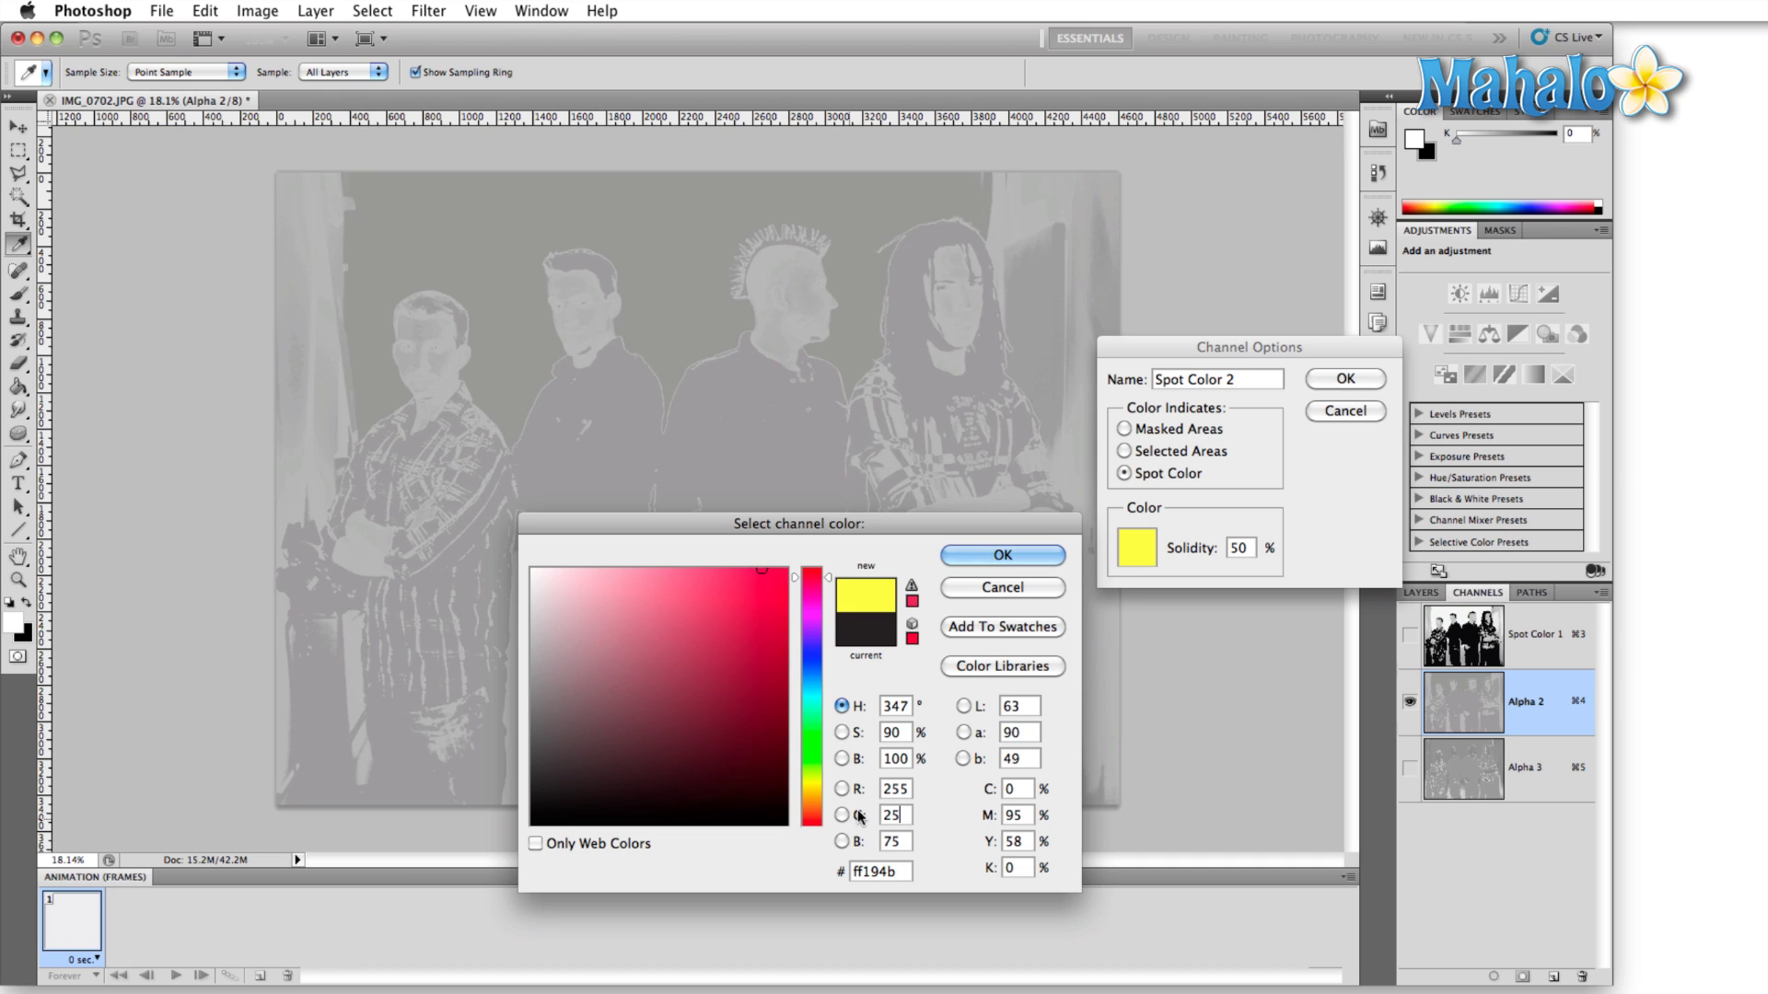
{"action": "double_click", "coordinate": [898, 789]}
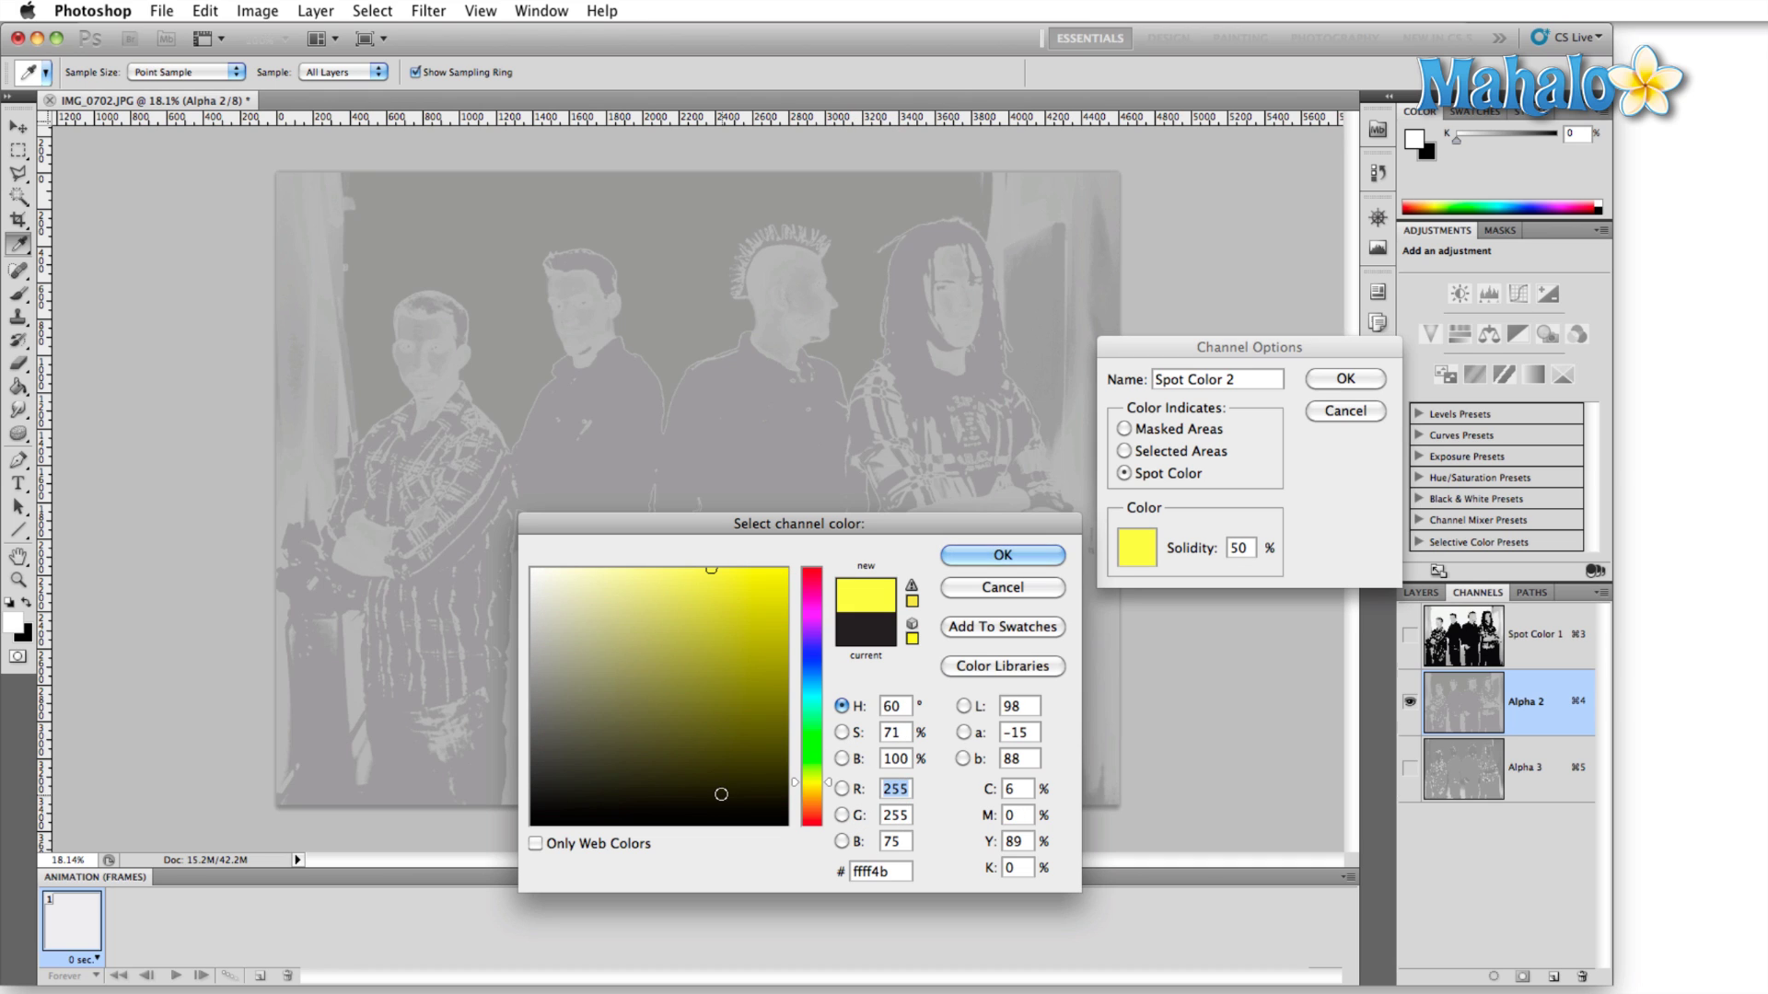
{"action": "type", "text": "0"}
{"action": "double_click", "coordinate": [893, 842]}
{"action": "type", "text": "0"}
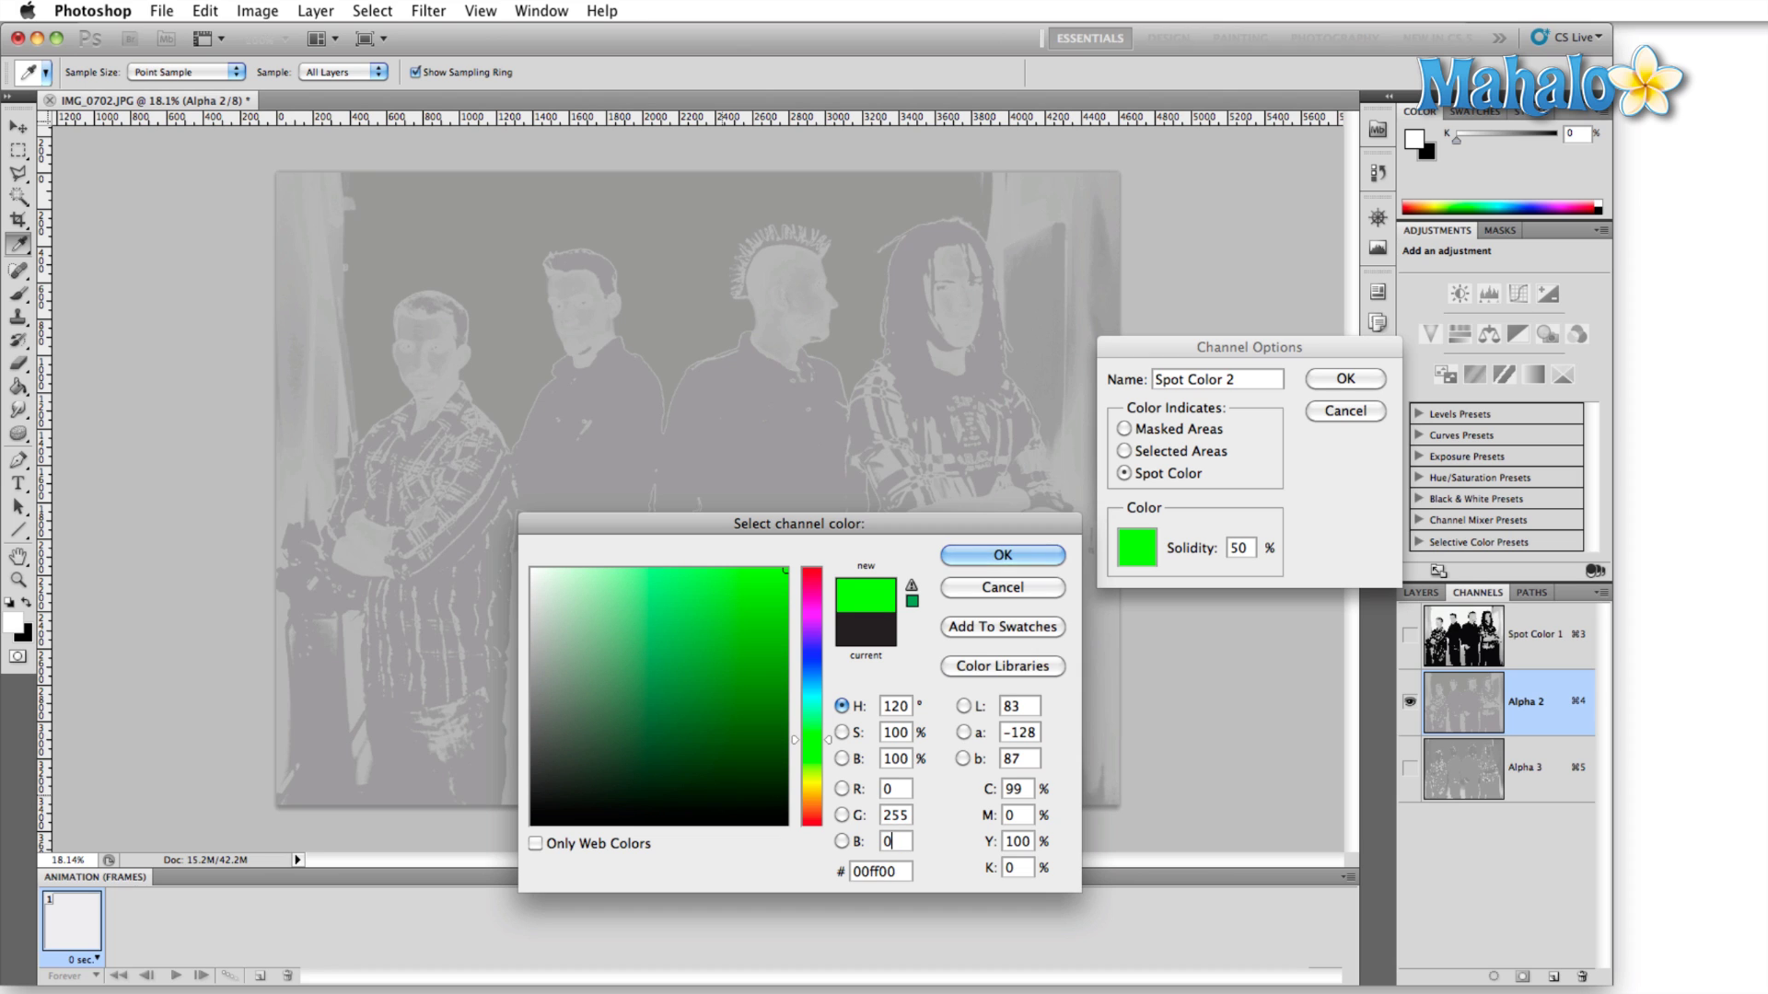
{"action": "left_click", "coordinate": [1022, 552]}
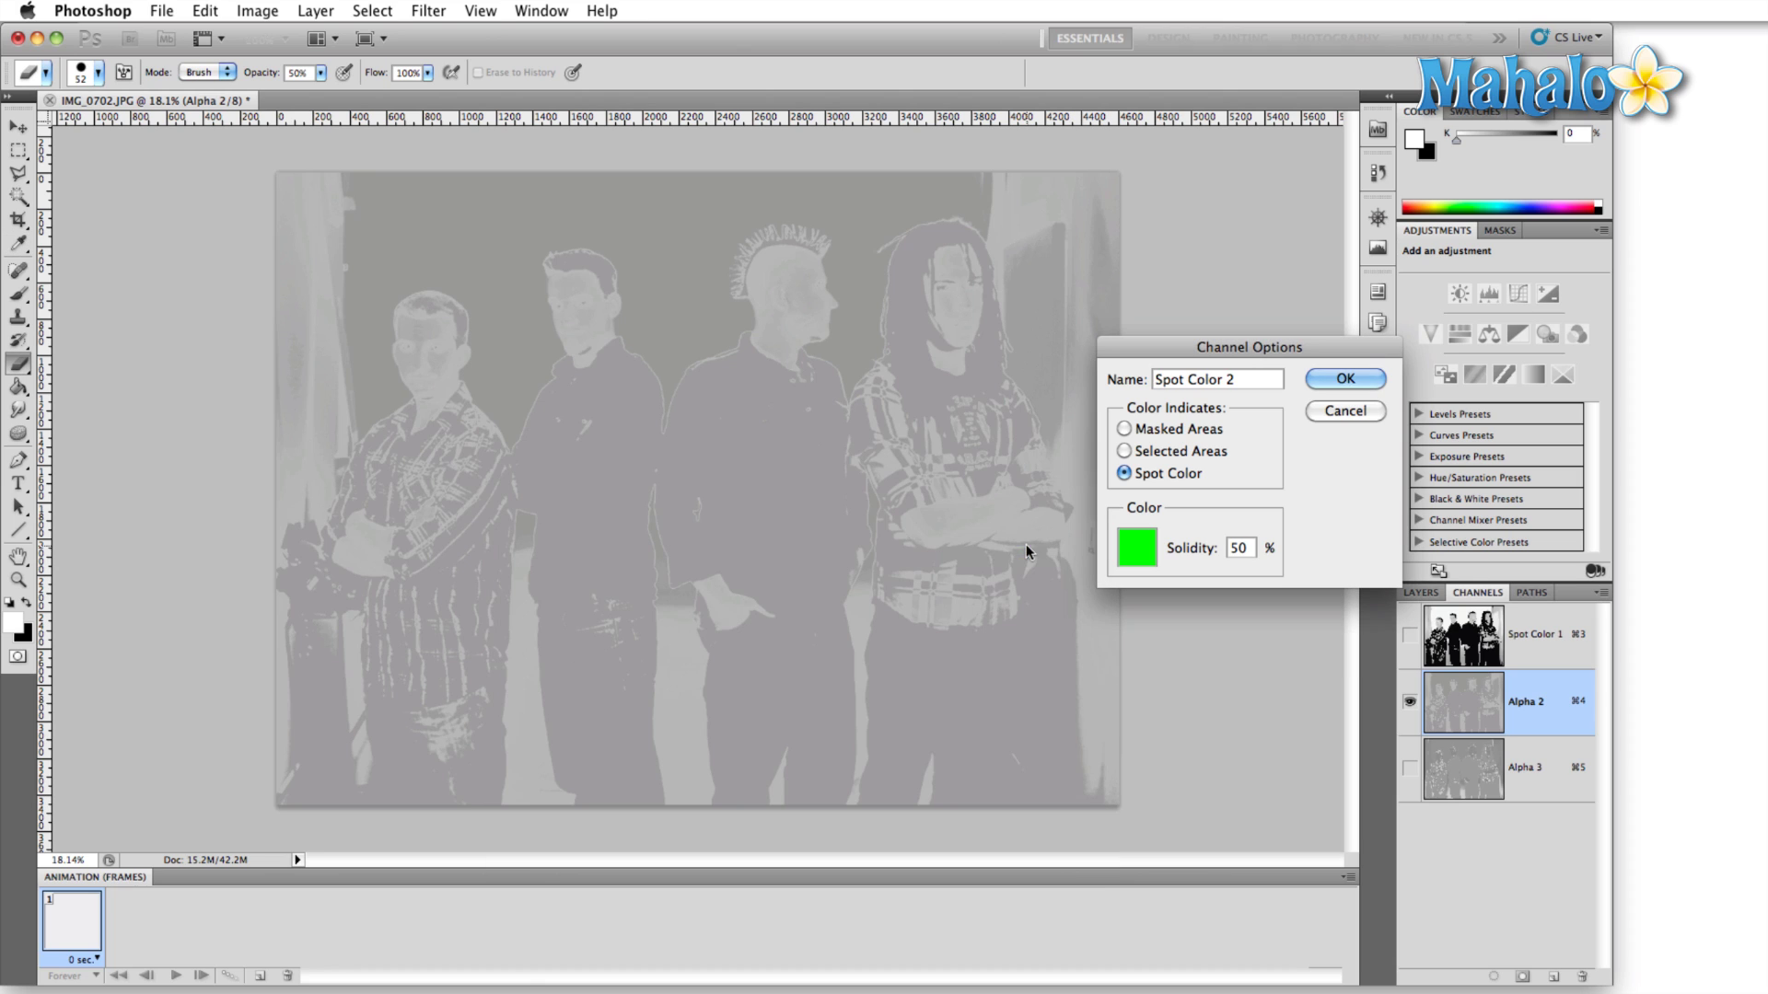
{"action": "left_click", "coordinate": [1332, 393]}
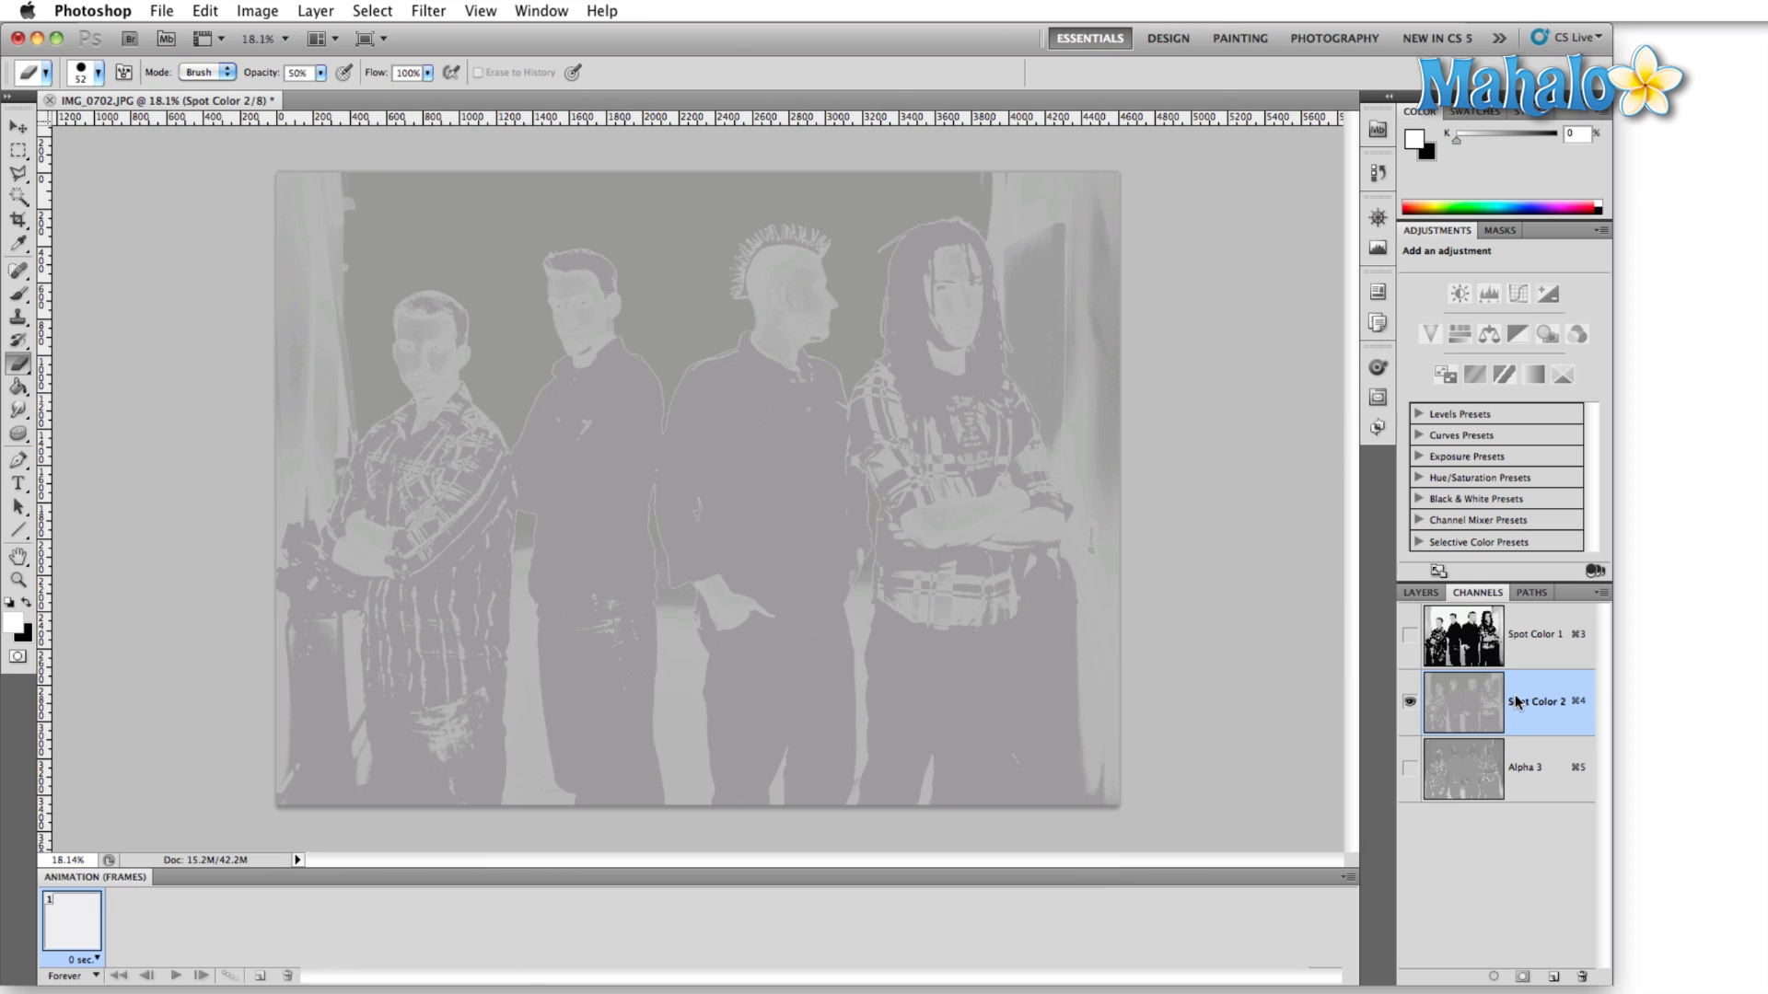
Make Alpha 3 a spot colour channel with deep blue ink, setting R and G to 0
{"action": "double_click", "coordinate": [1556, 749]}
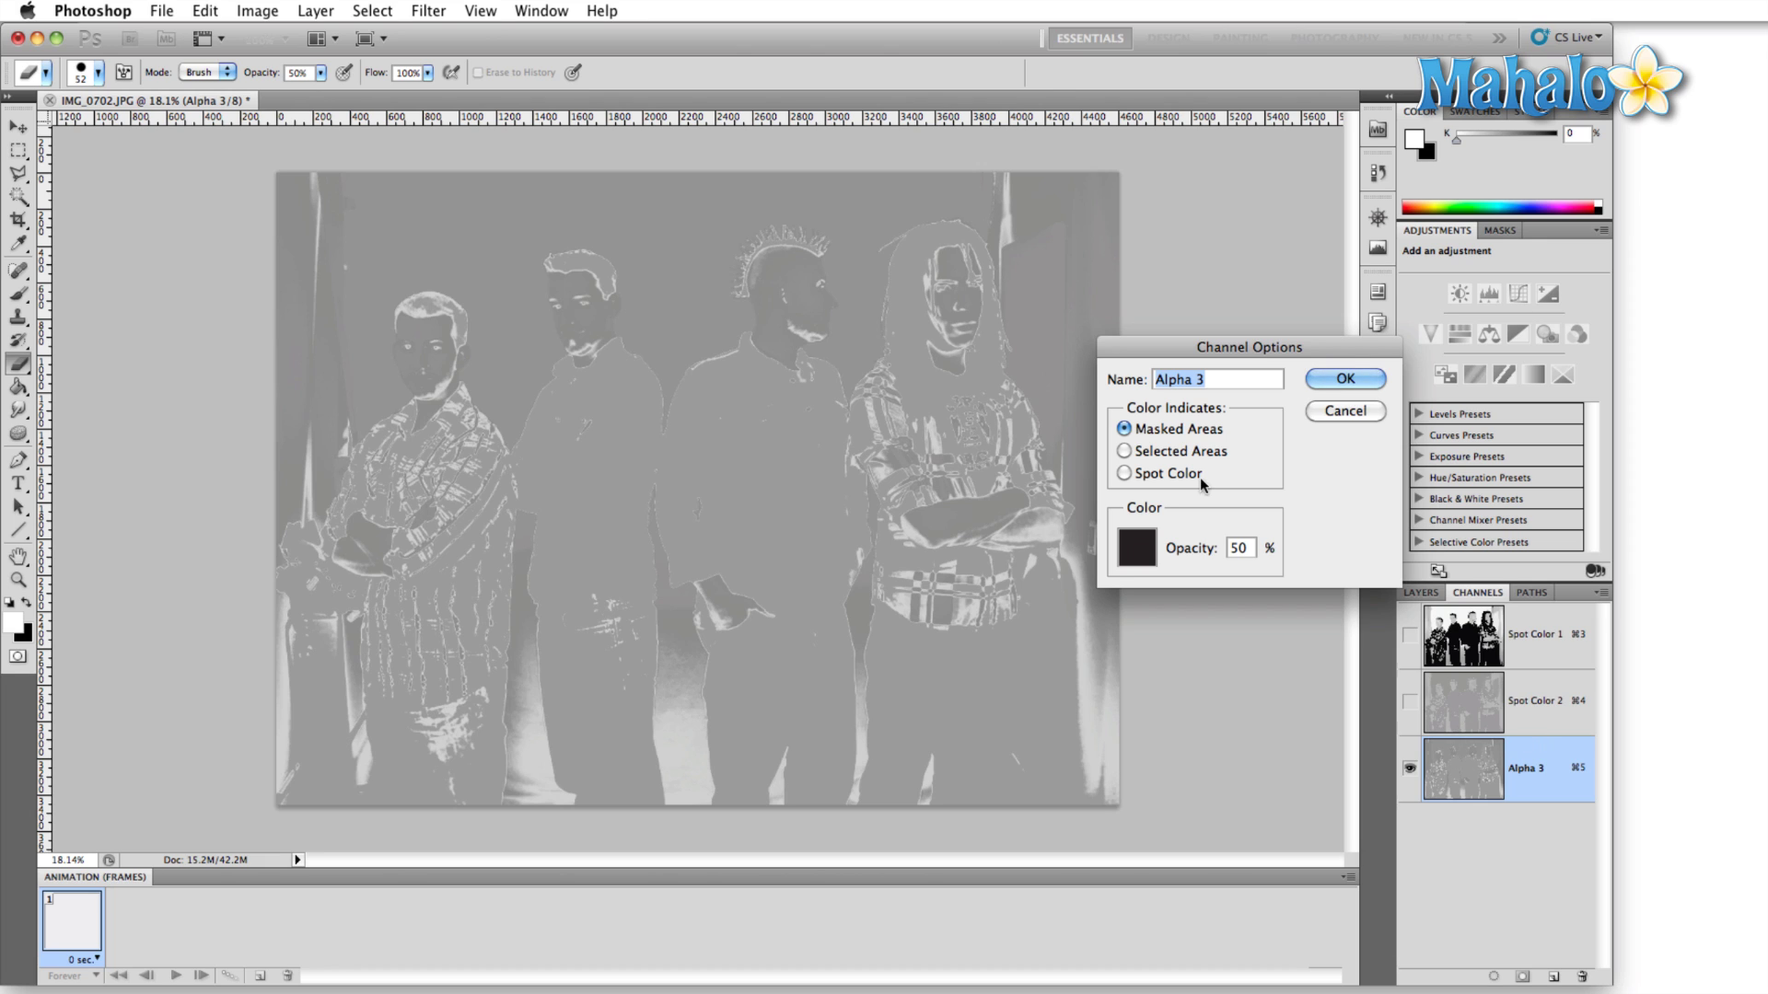
{"action": "left_click", "coordinate": [1124, 474]}
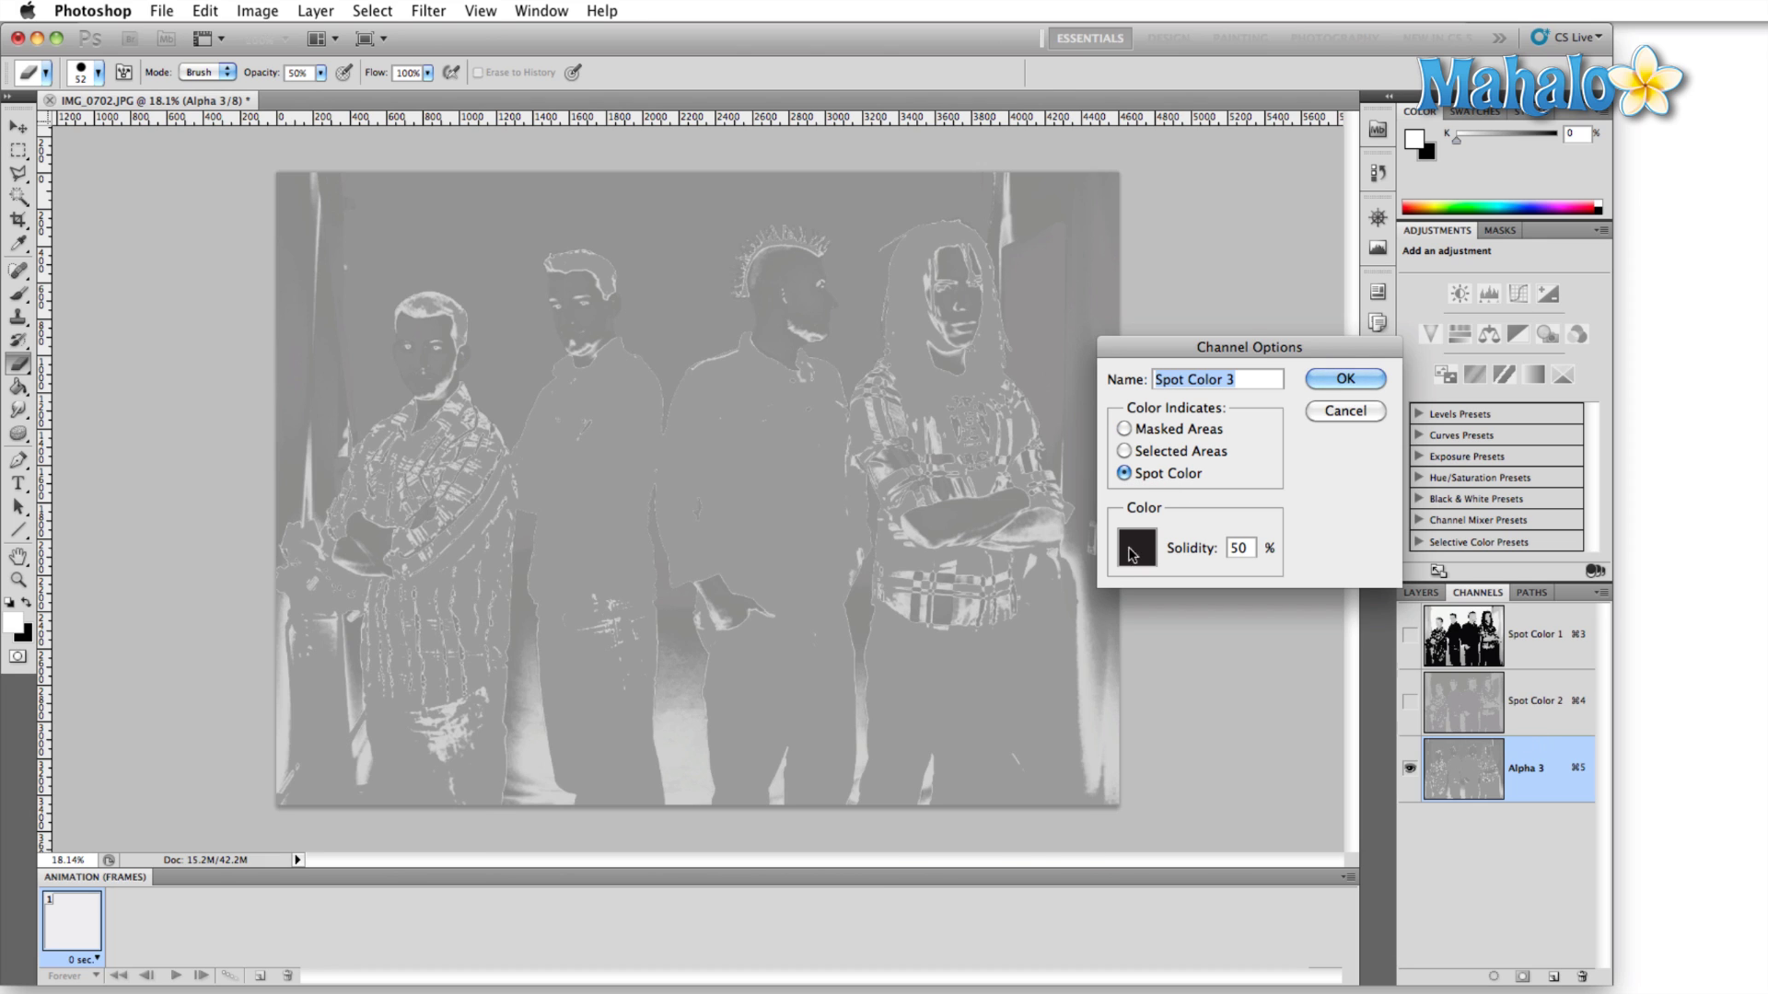
{"action": "left_click", "coordinate": [1136, 548]}
{"action": "left_click", "coordinate": [901, 789]}
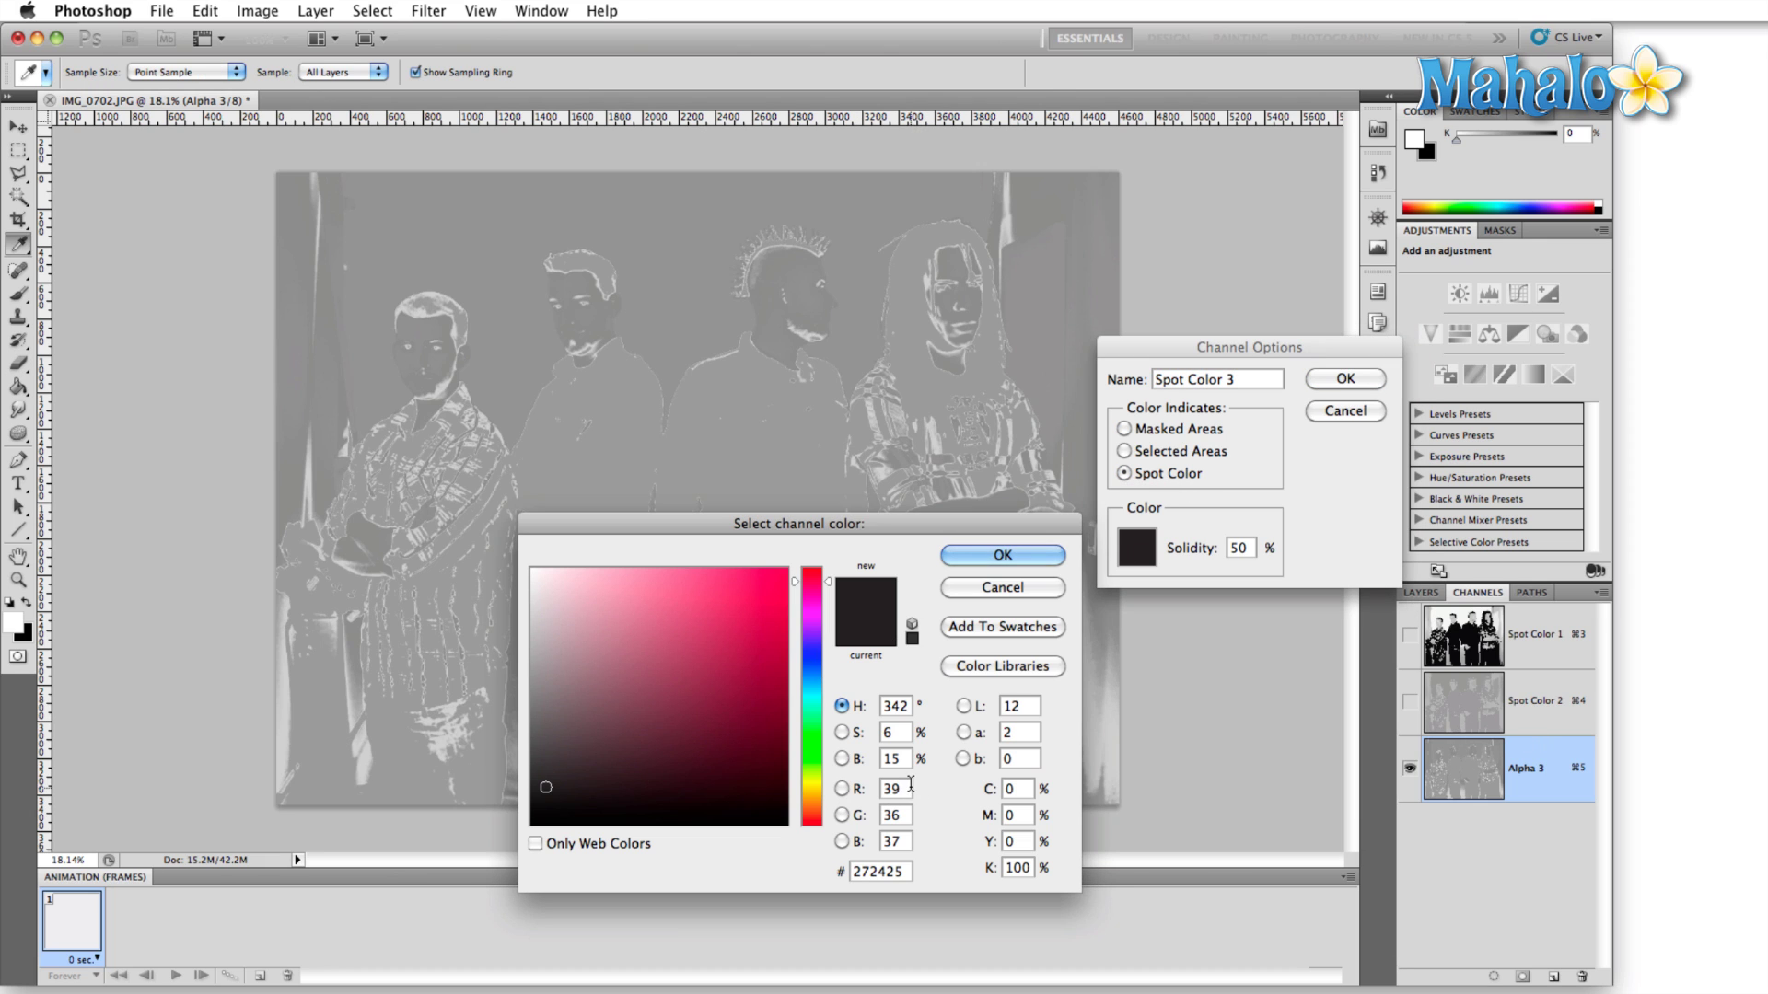
{"action": "type", "text": "0"}
{"action": "key", "text": "Tab"}
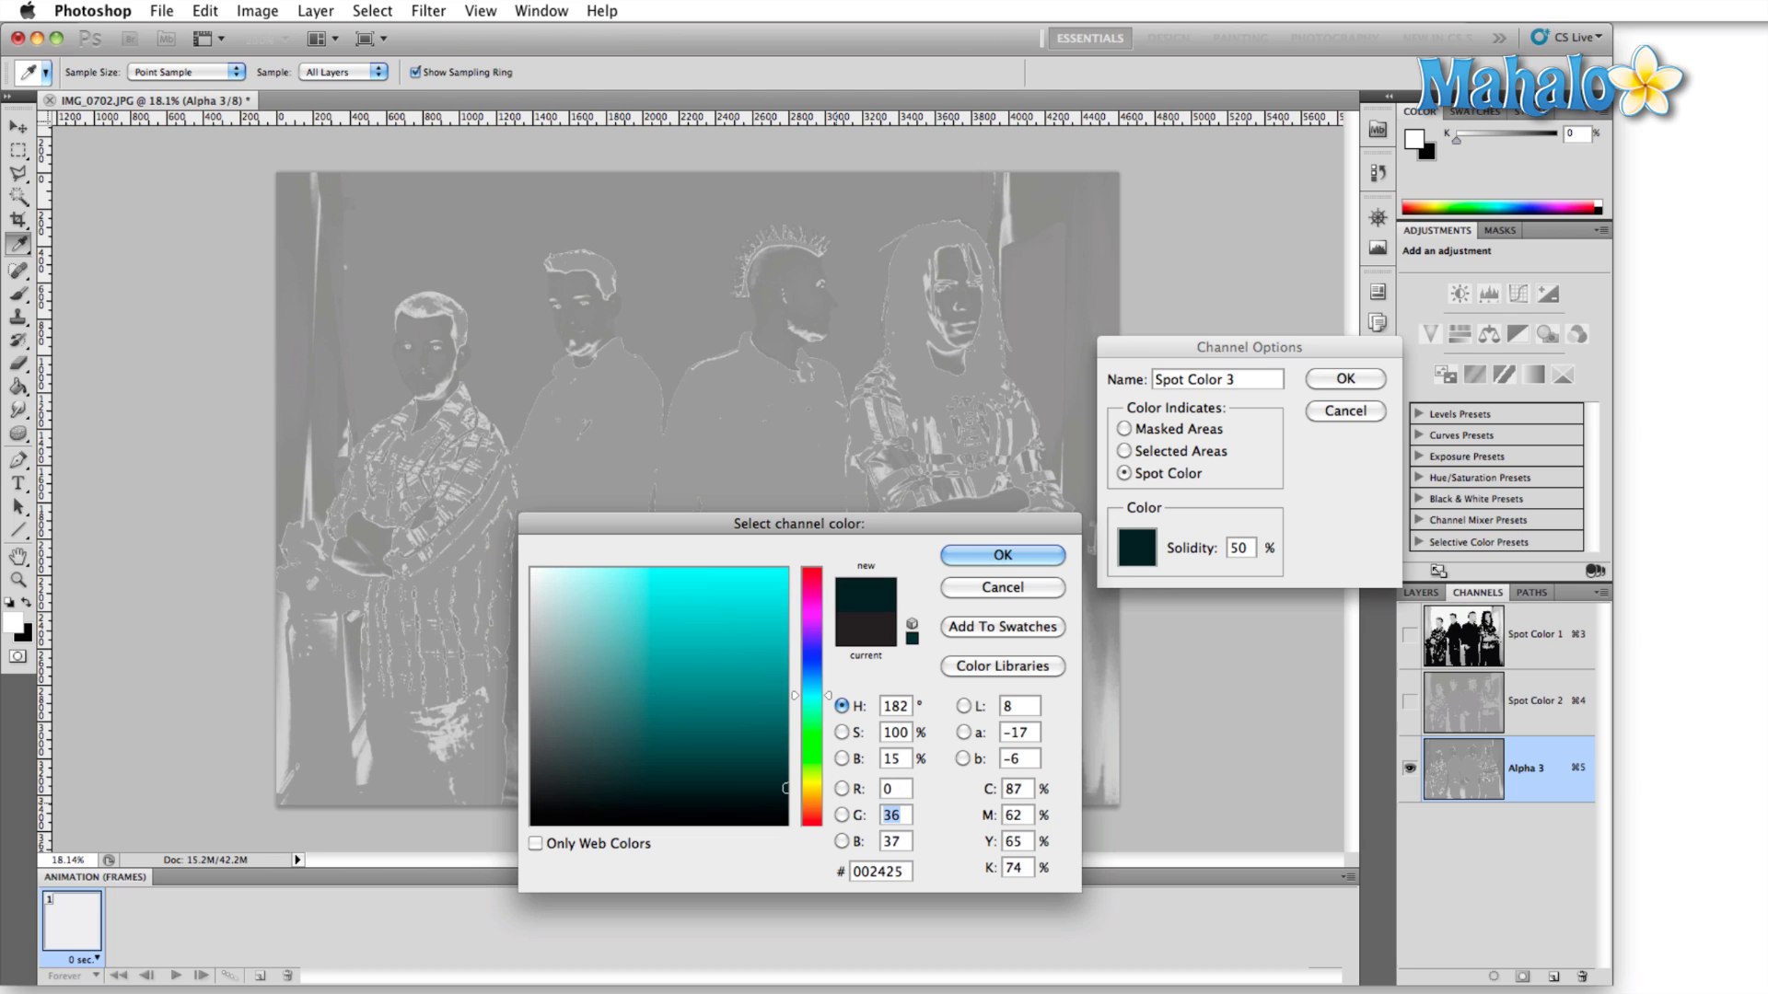
{"action": "type", "text": "0"}
{"action": "key", "text": "Tab"}
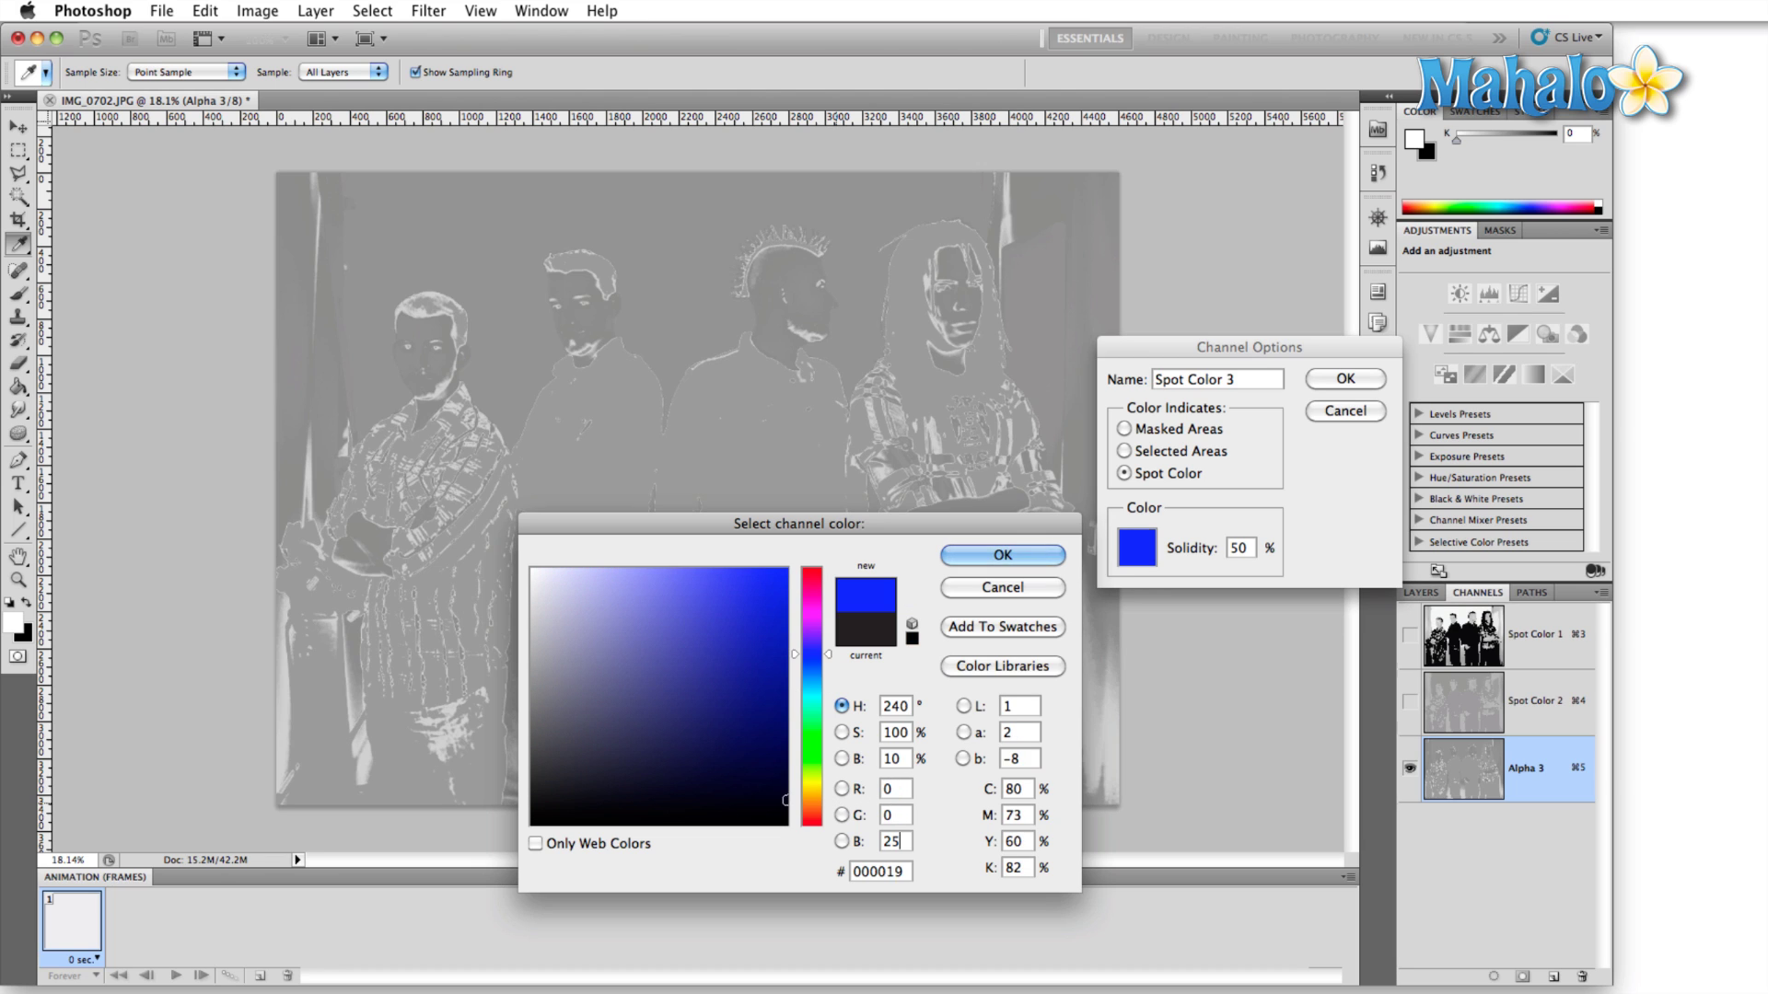
{"action": "left_click", "coordinate": [1011, 556]}
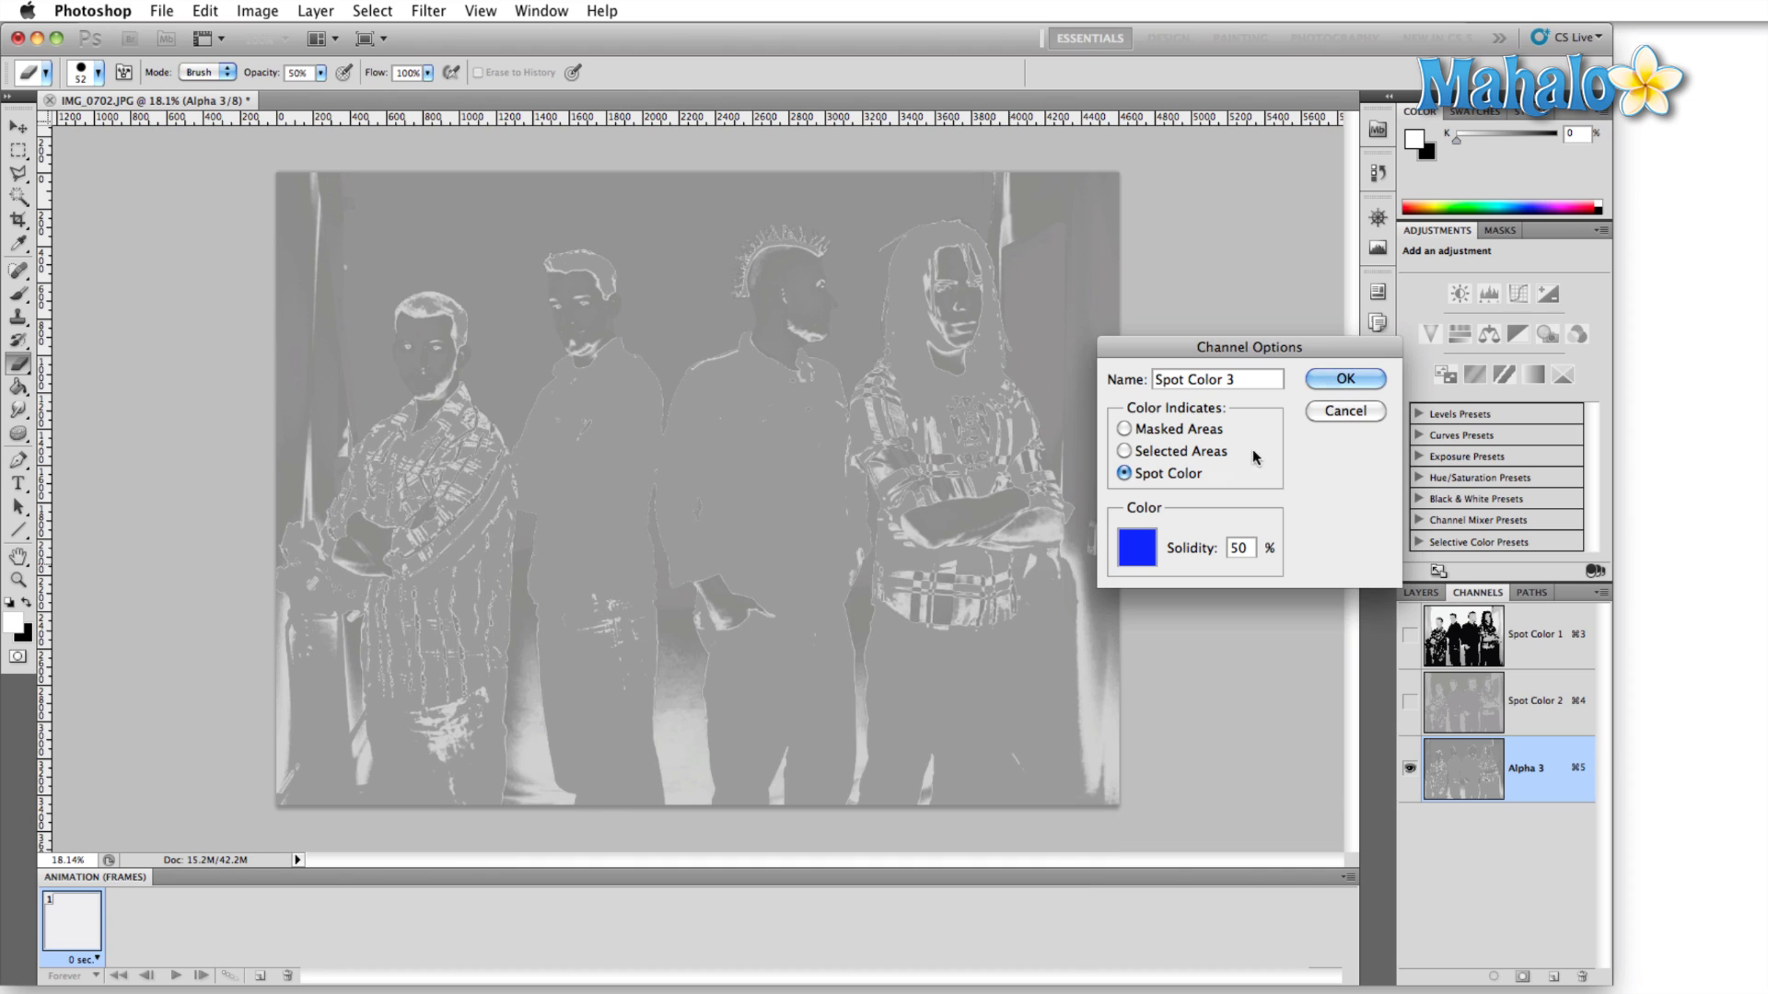
{"action": "left_click", "coordinate": [1337, 381]}
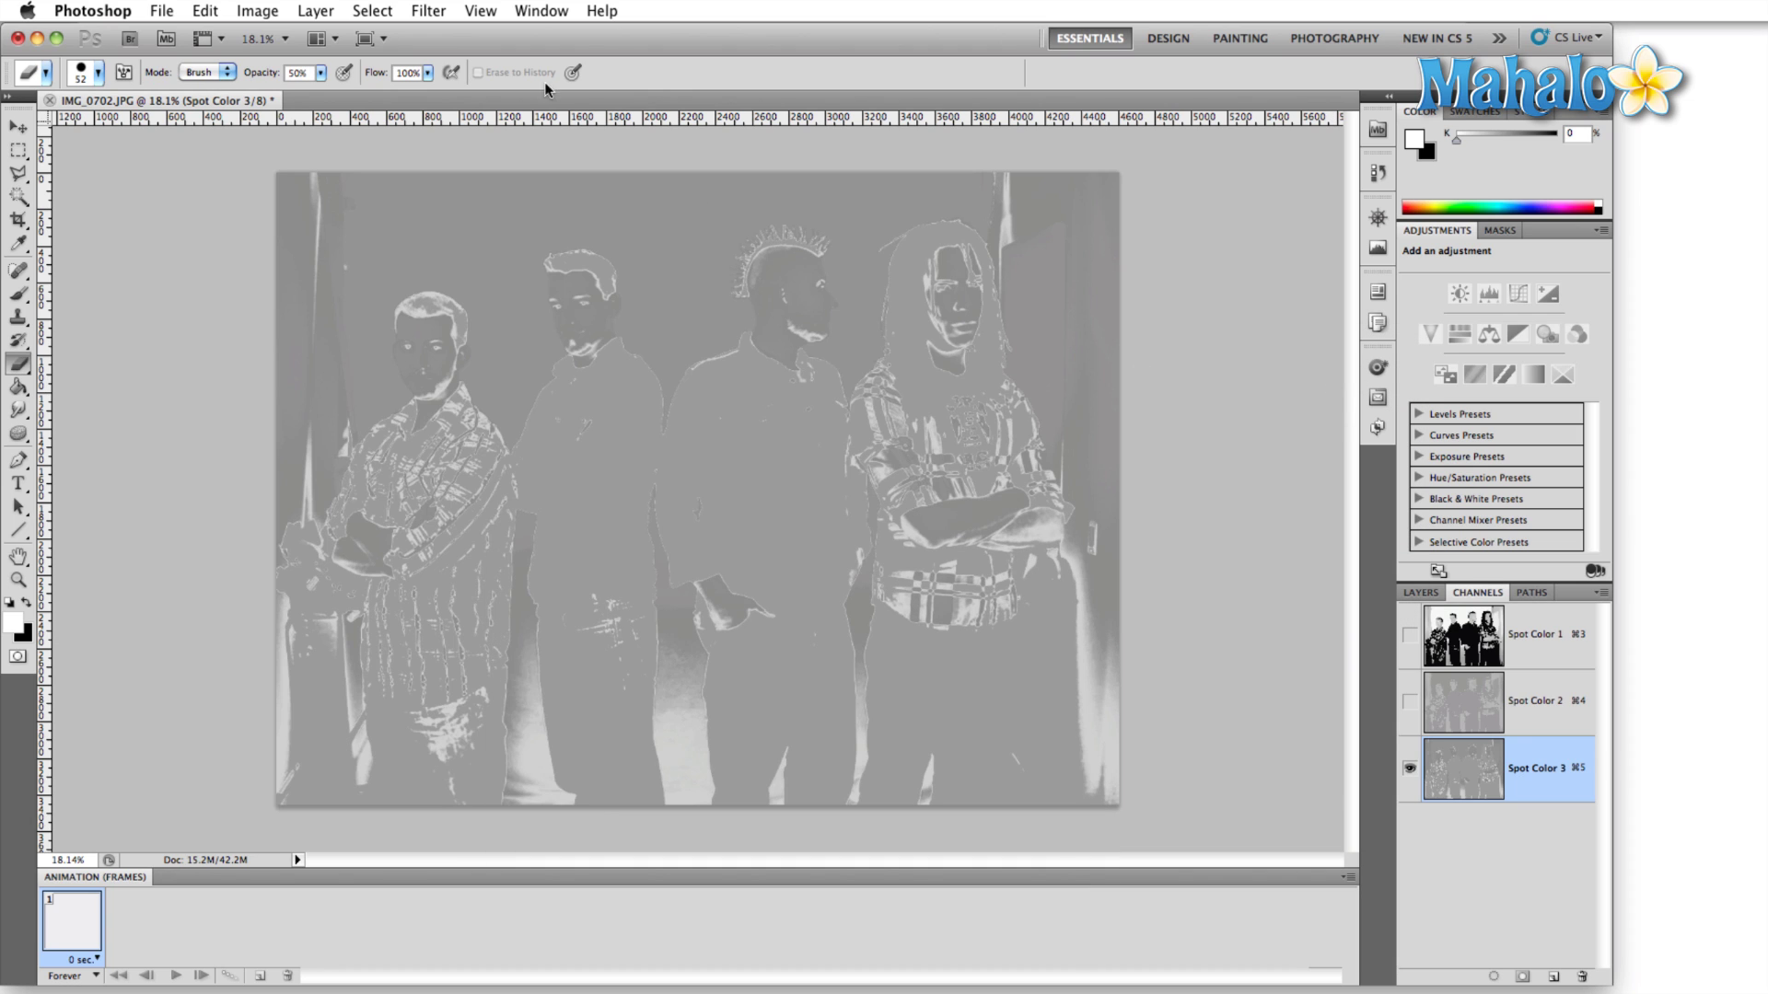
Convert the Multichannel spot-colour band photo to RGB Color, giving teal figures on salmon pink
{"action": "left_click", "coordinate": [267, 11]}
{"action": "mouse_move", "coordinate": [272, 73]}
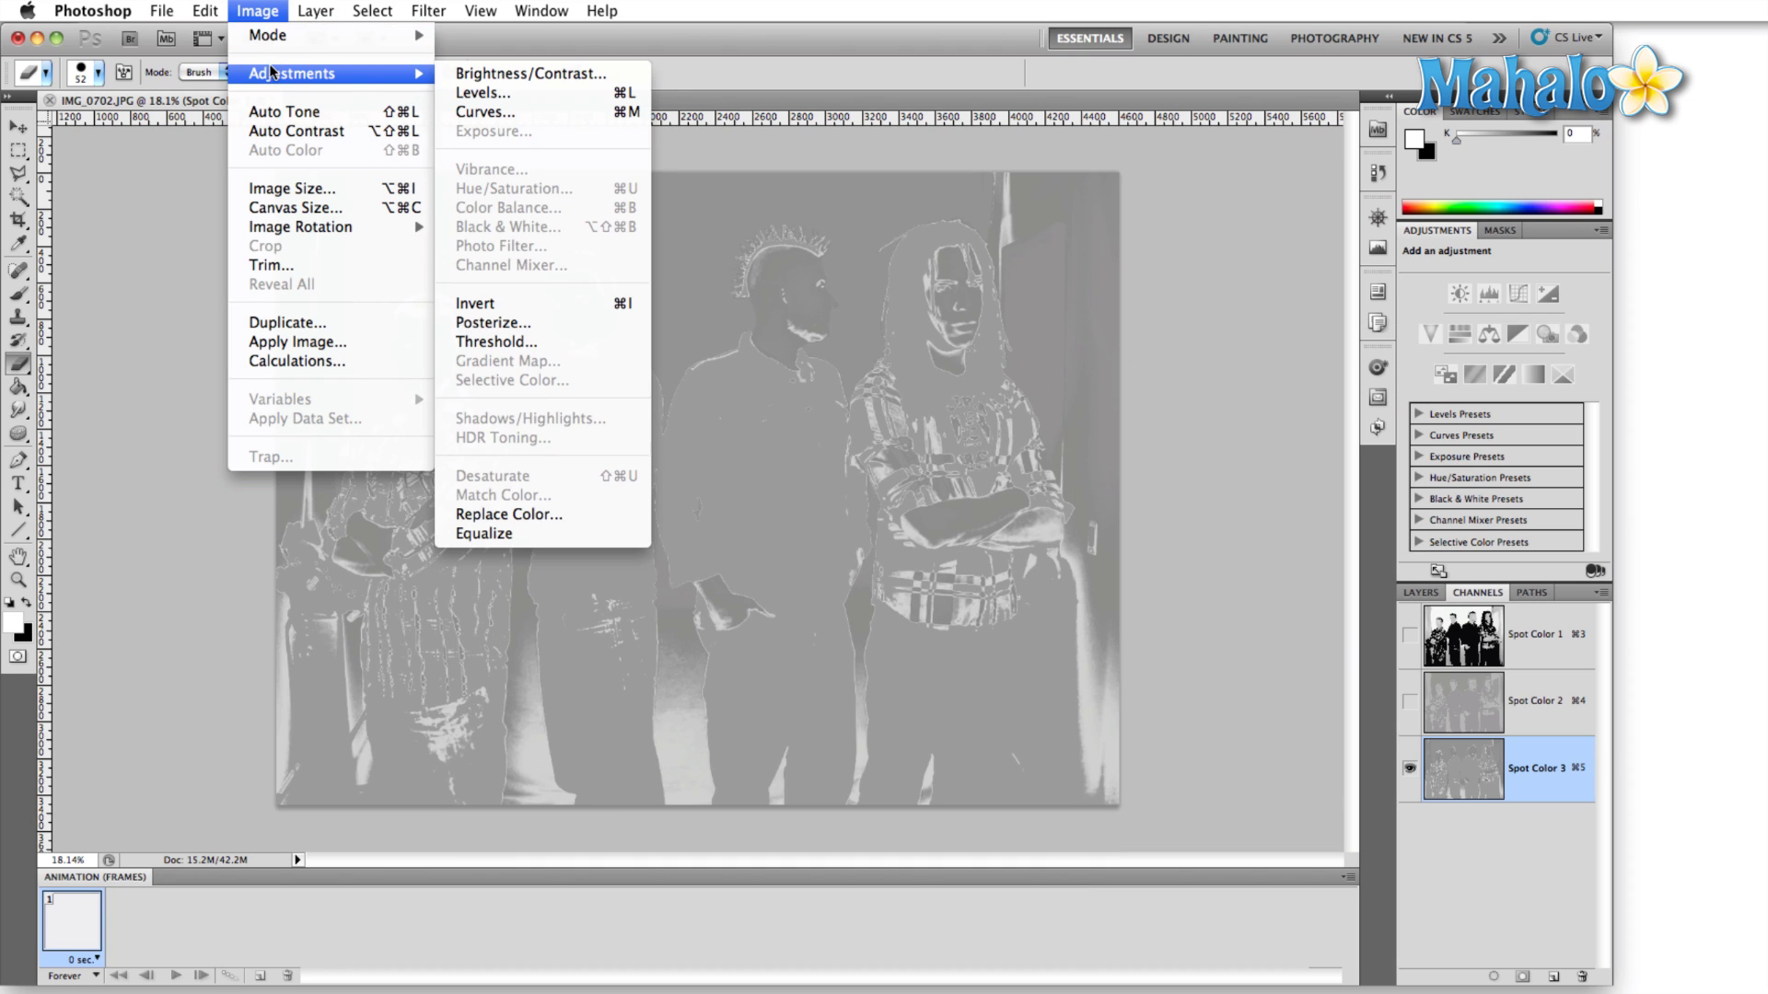
{"action": "mouse_move", "coordinate": [320, 41]}
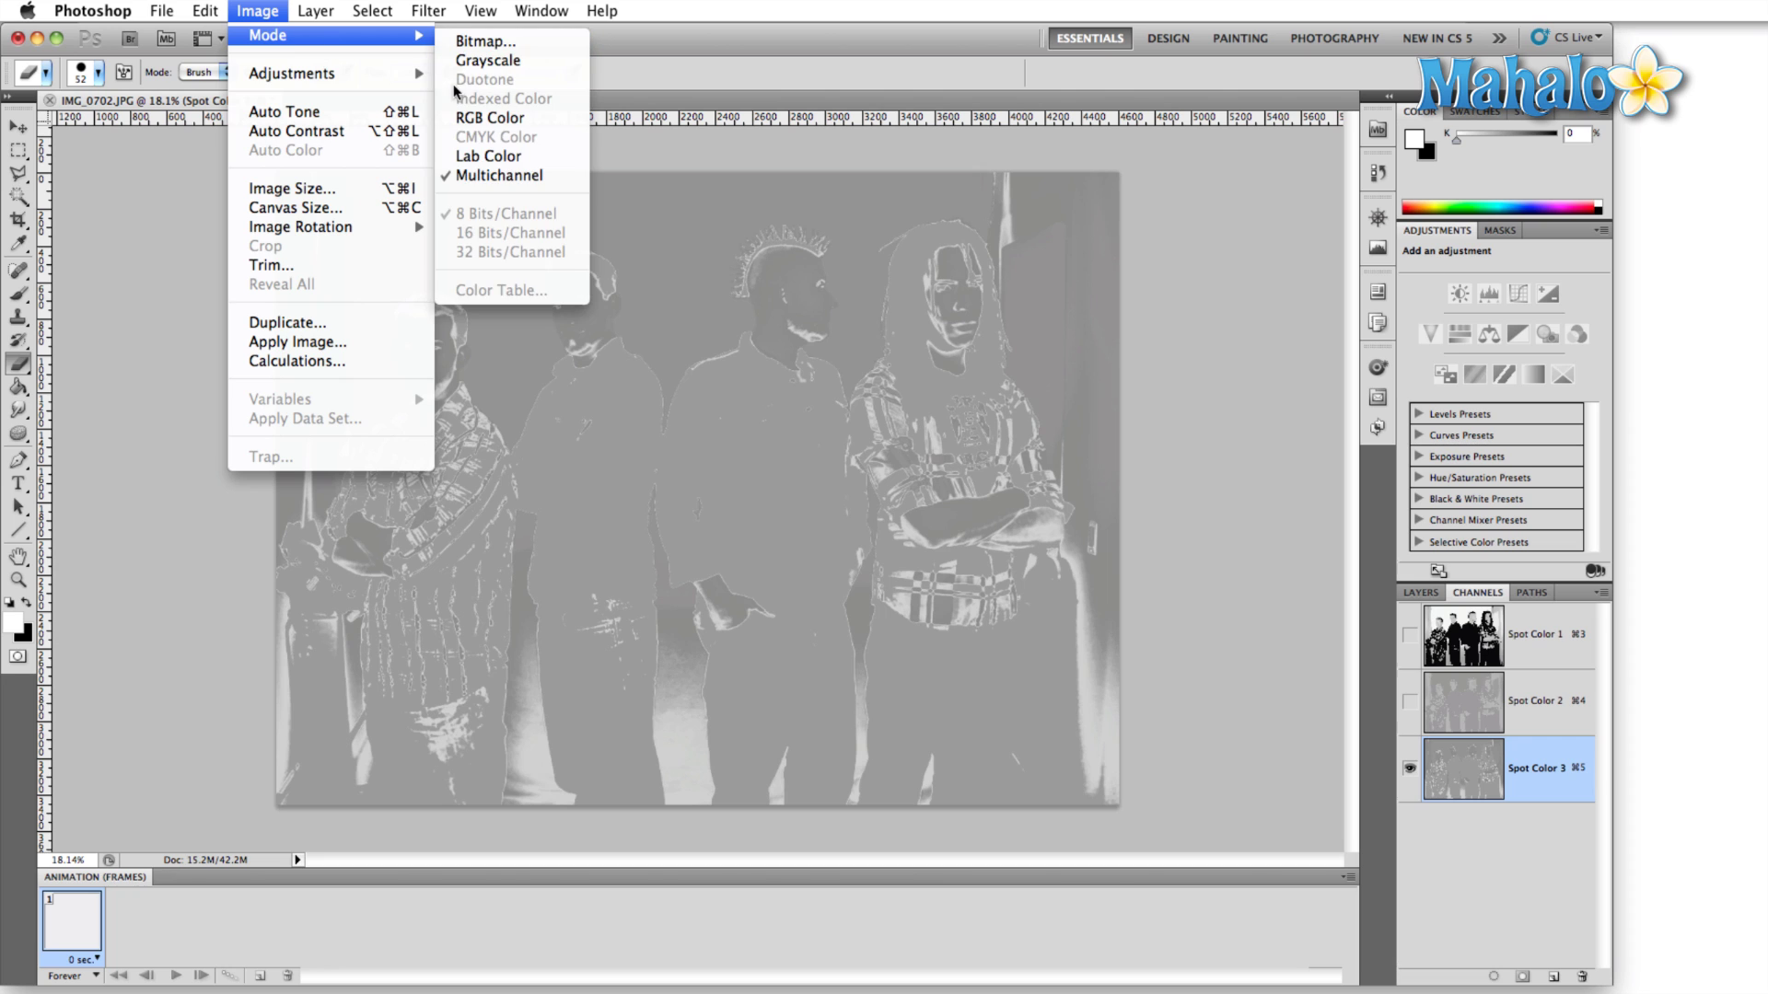
{"action": "left_click", "coordinate": [469, 117]}
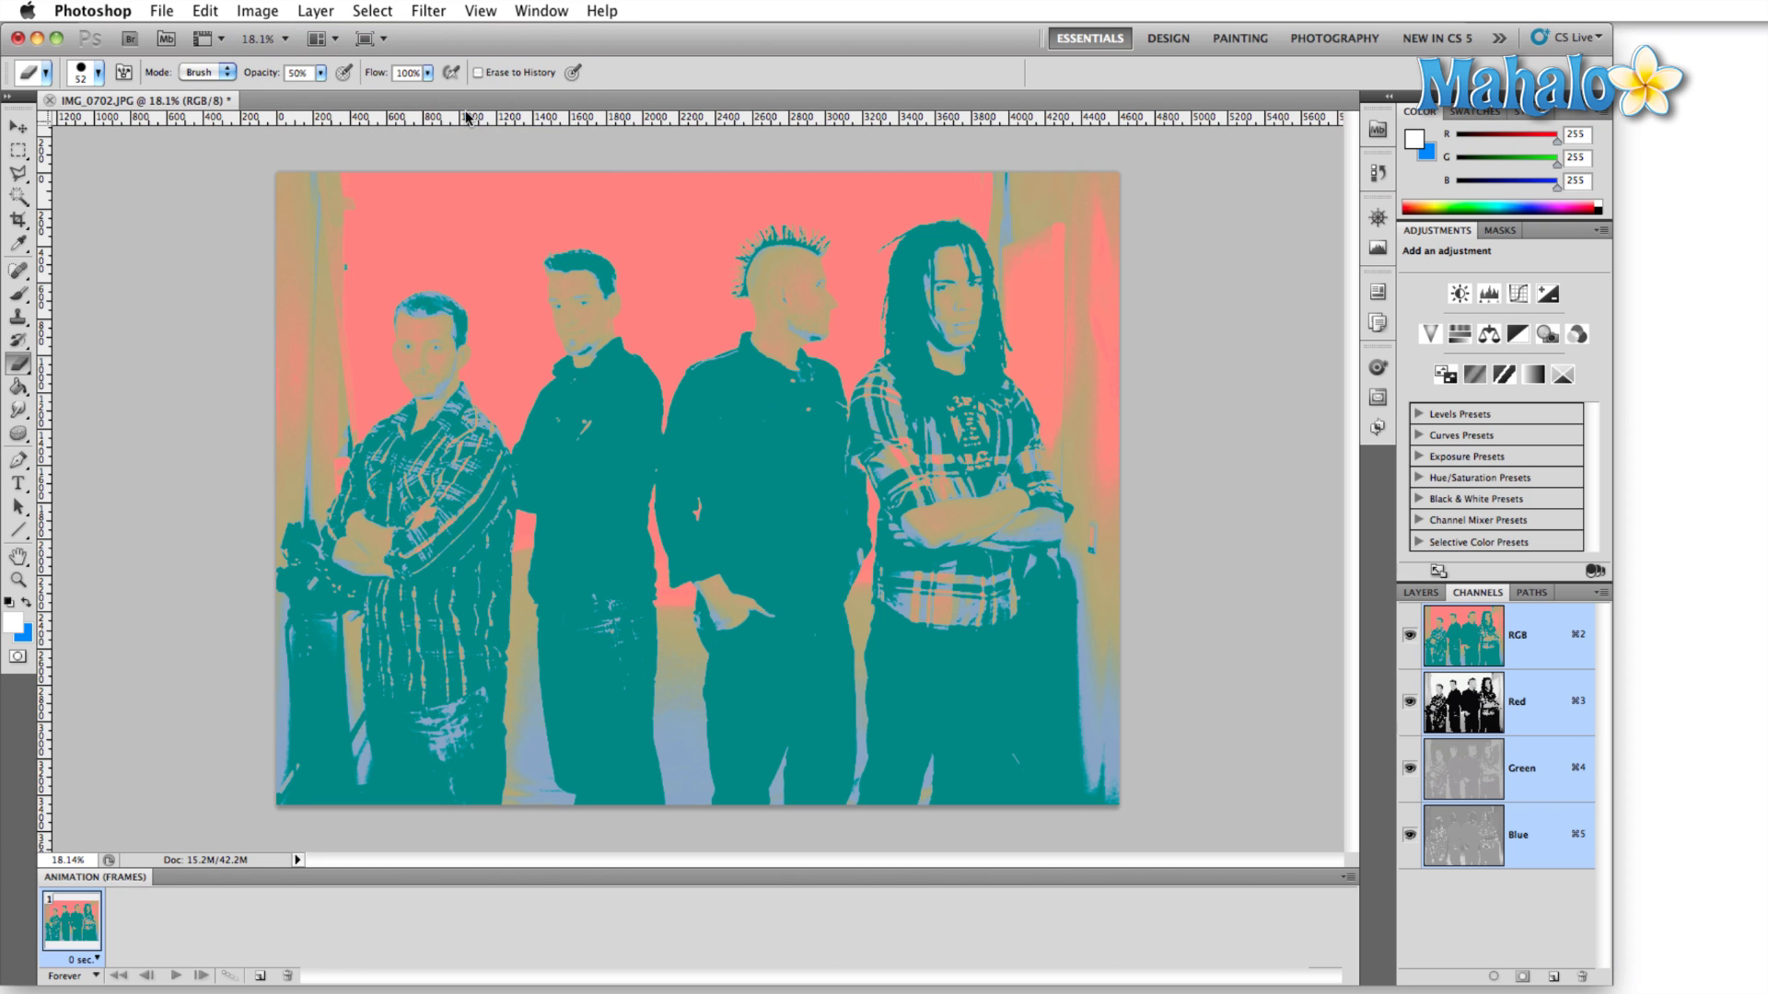